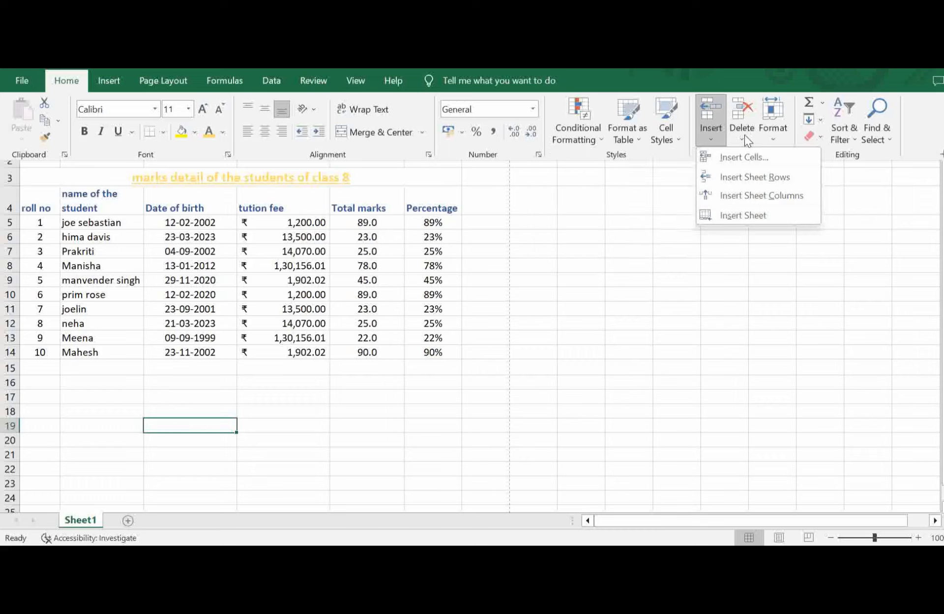
left_click(745, 136)
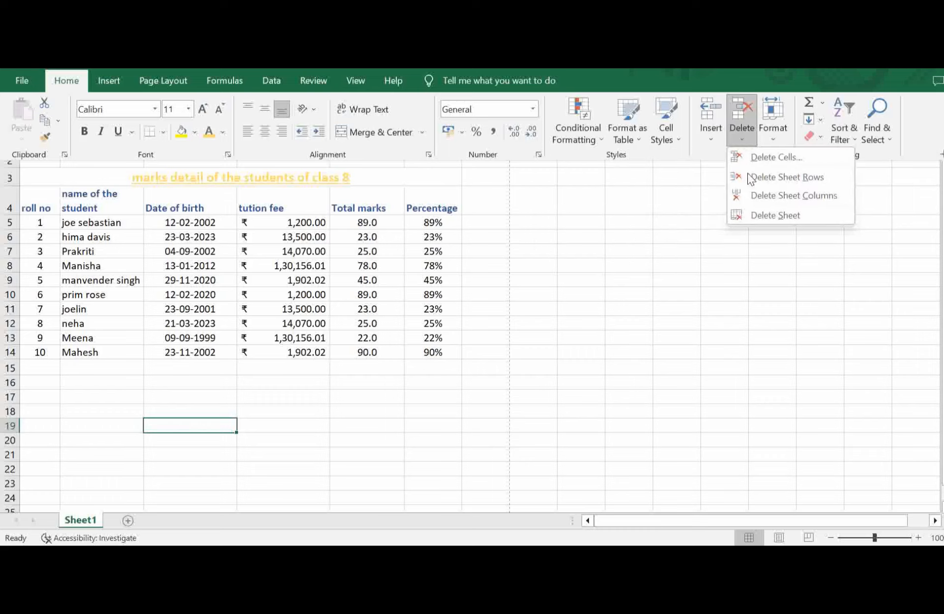
left_click(774, 135)
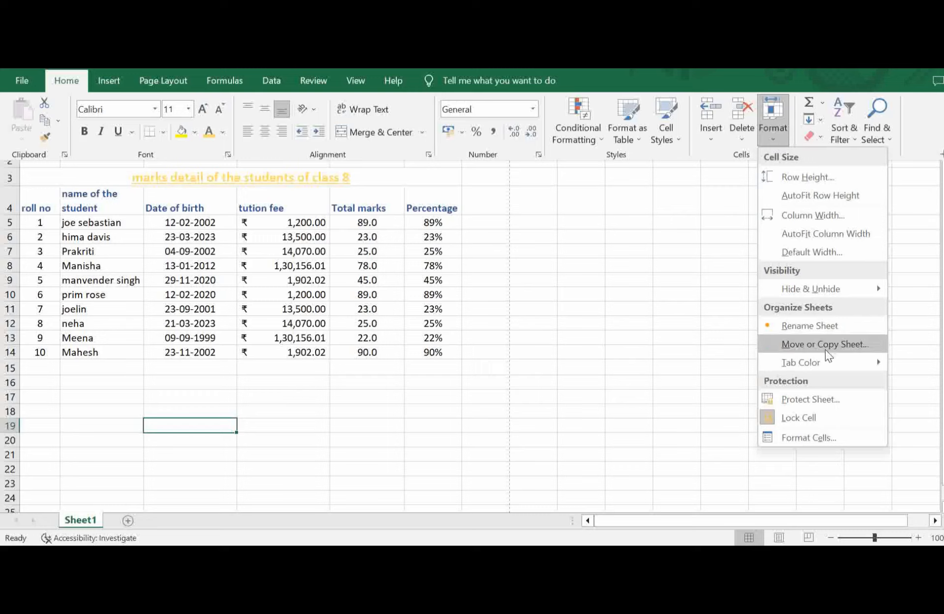
left_click(422, 337)
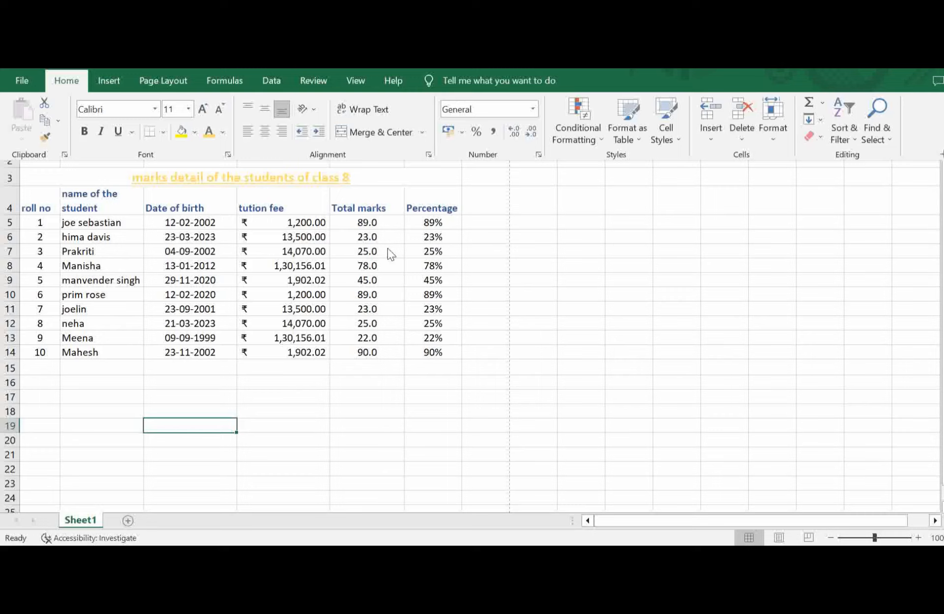
Insert a blank cell at E5 with the existing cells shifted right, and undo the insertion.
left_click(373, 226)
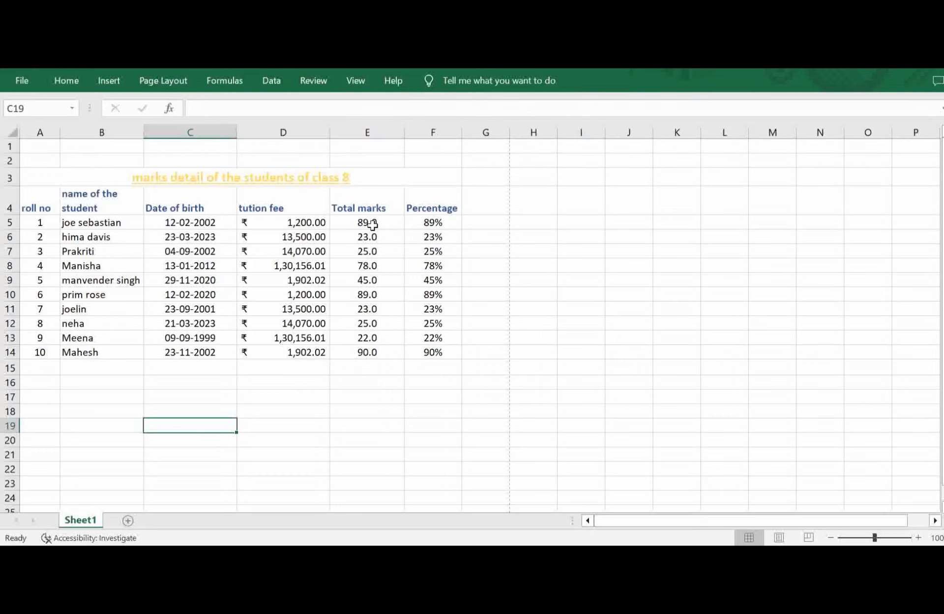
left_click(373, 225)
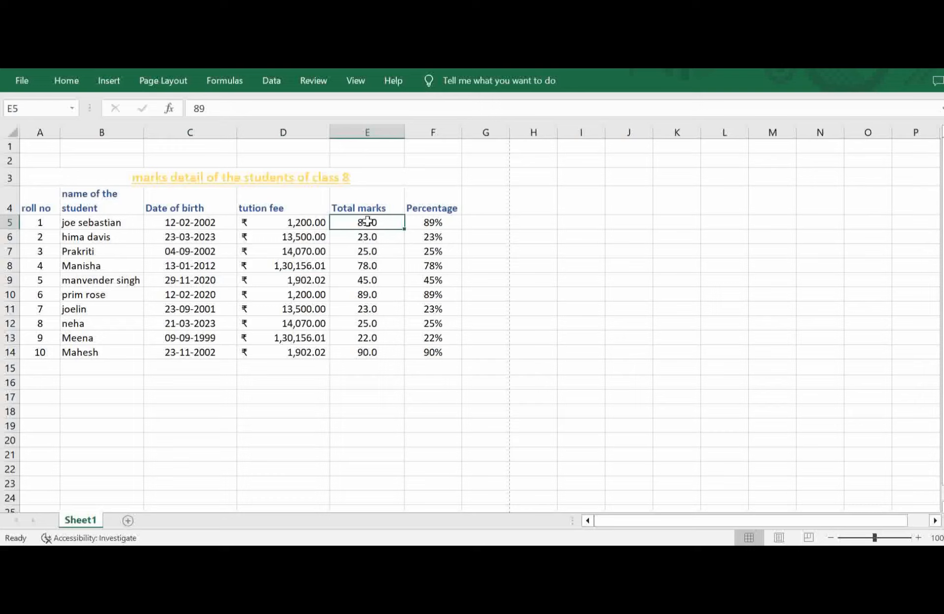
left_click(71, 82)
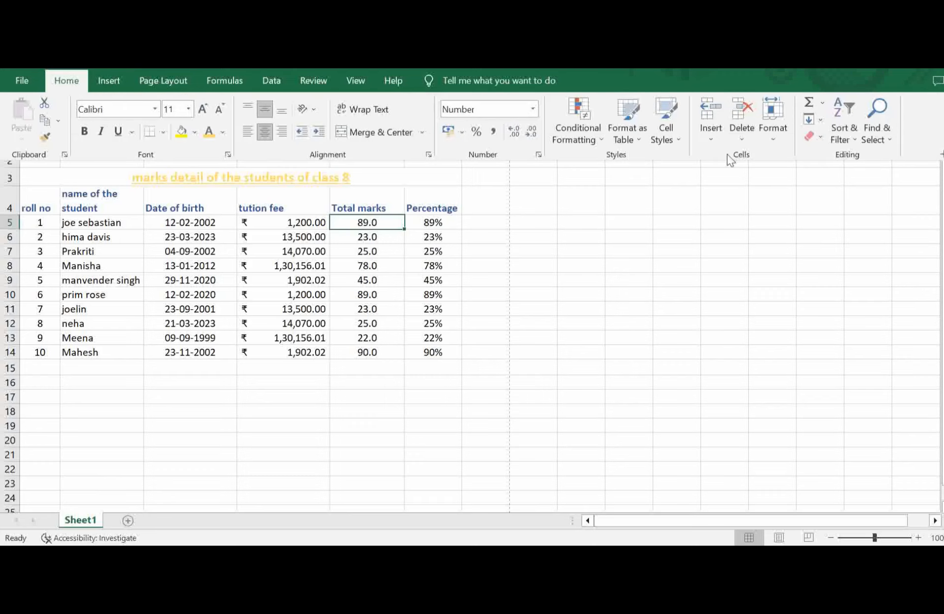
left_click(703, 142)
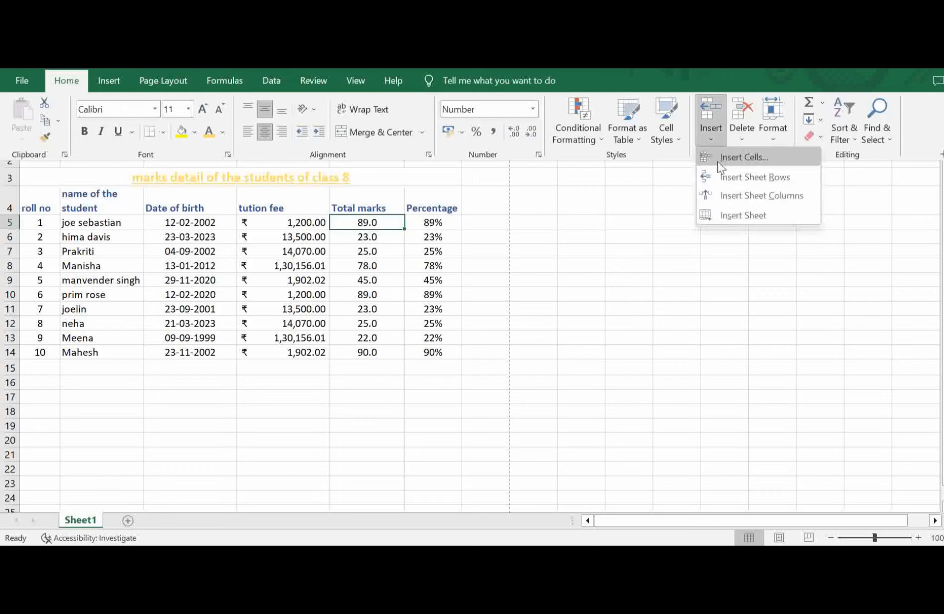
left_click(746, 158)
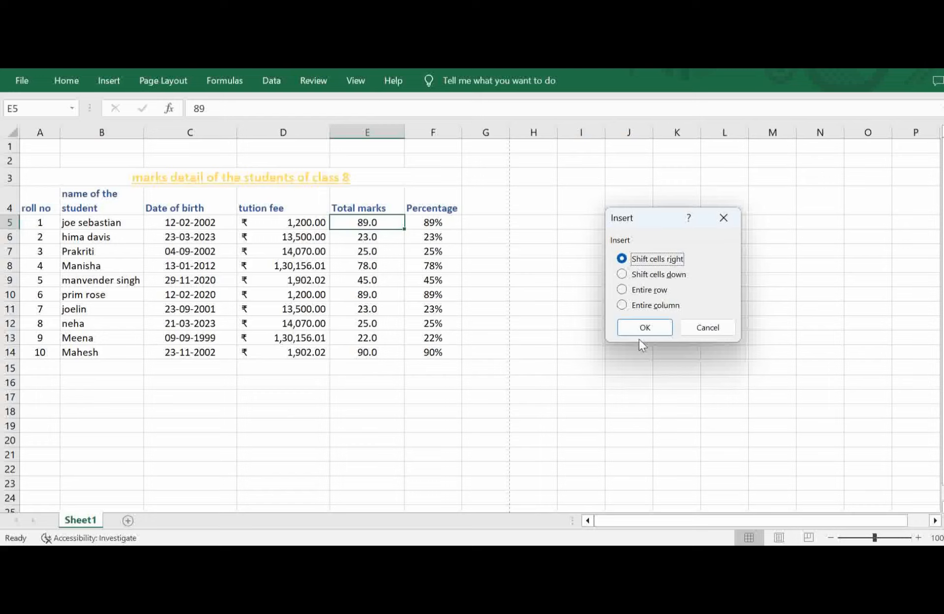
left_click(651, 325)
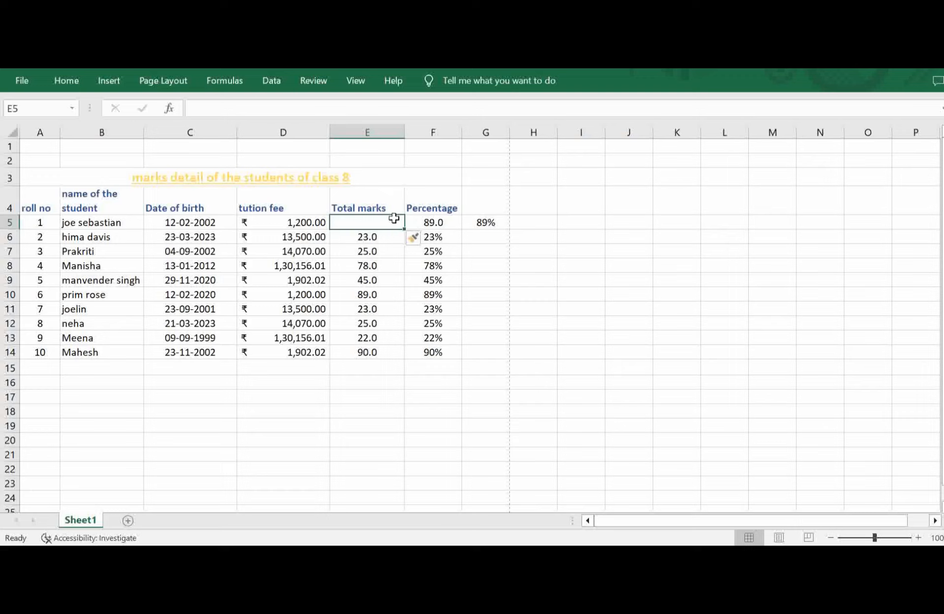
left_click(428, 222)
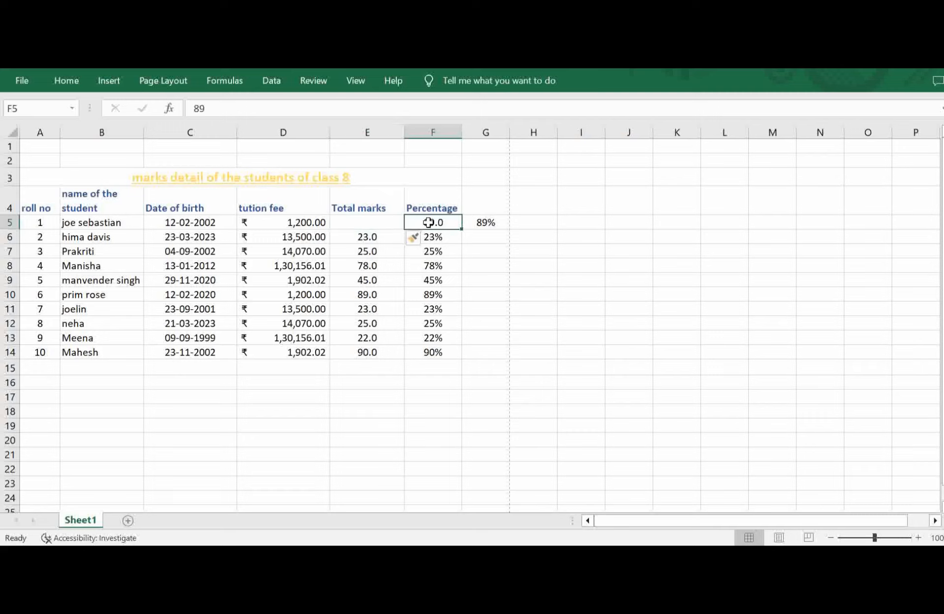
key("Right")
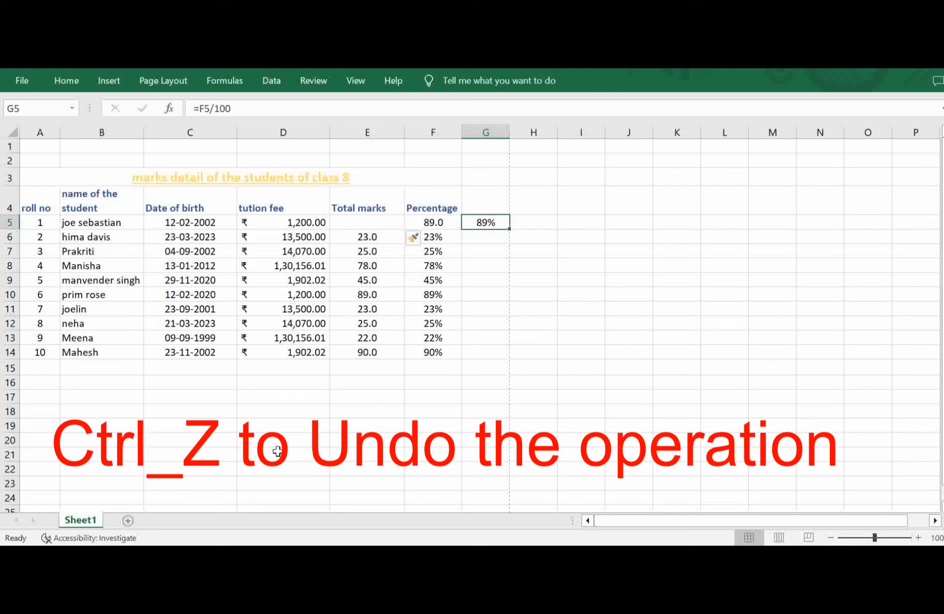
key("ctrl+z")
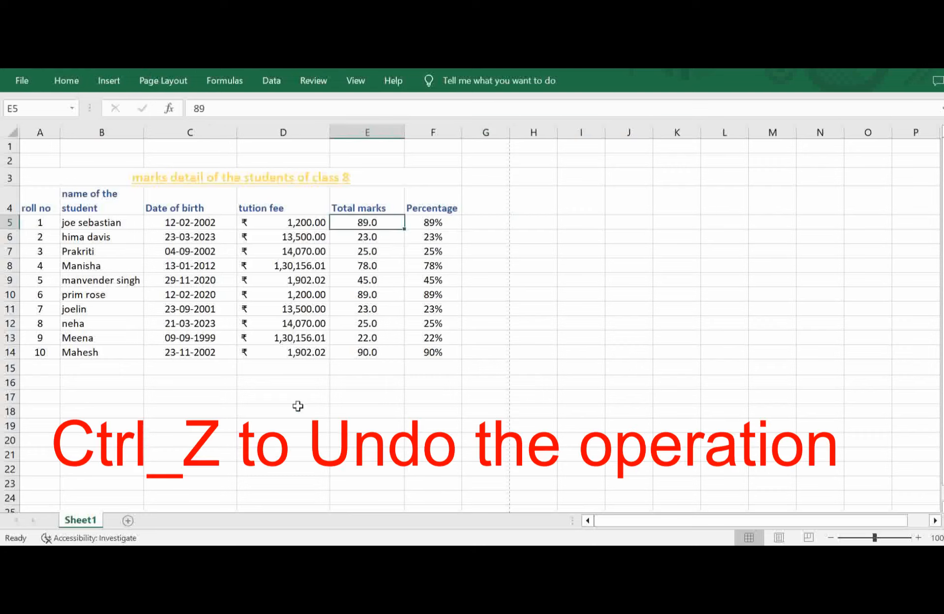
Insert a blank cell at E5 with the Total marks values shifted down, and undo it.
left_click(66, 80)
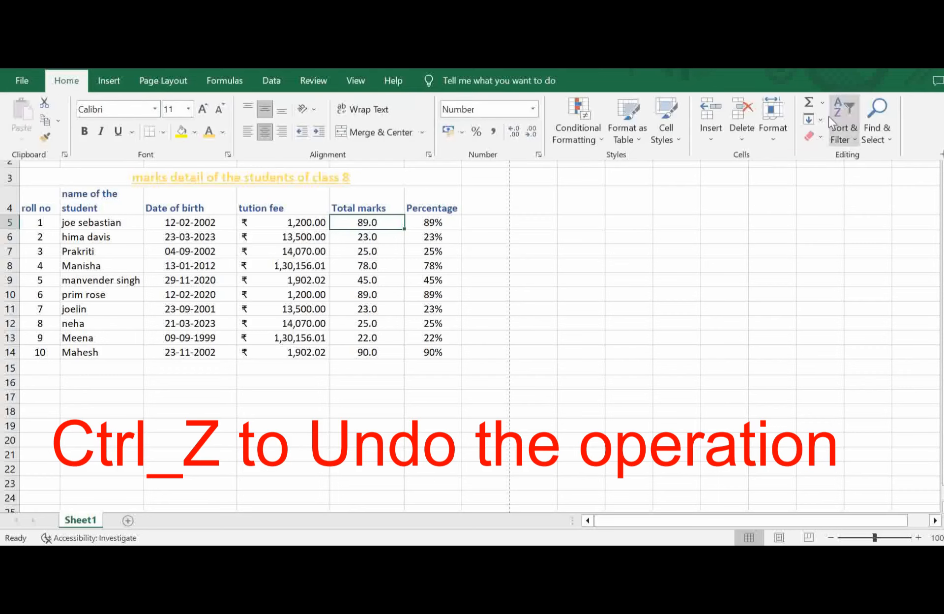
left_click(711, 139)
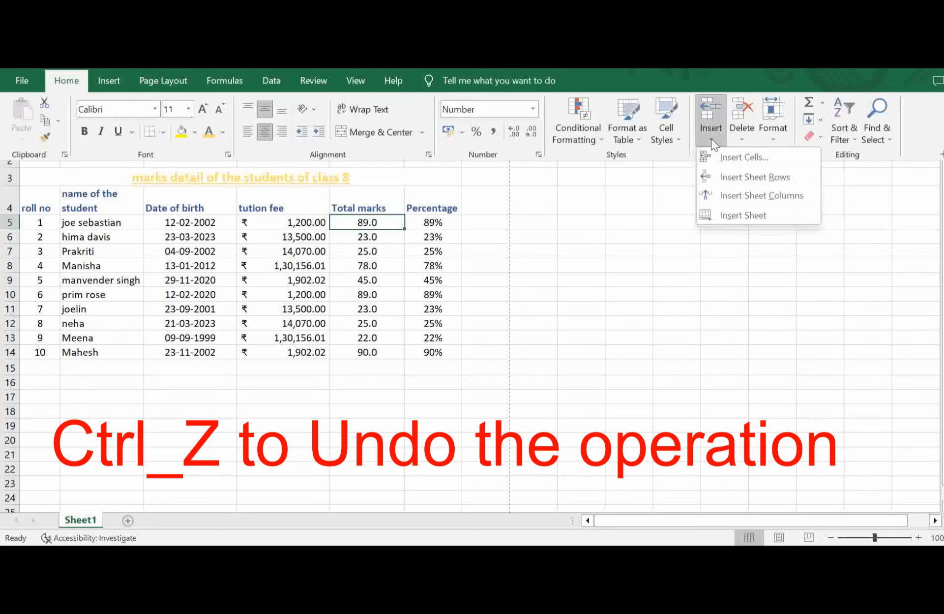
left_click(745, 156)
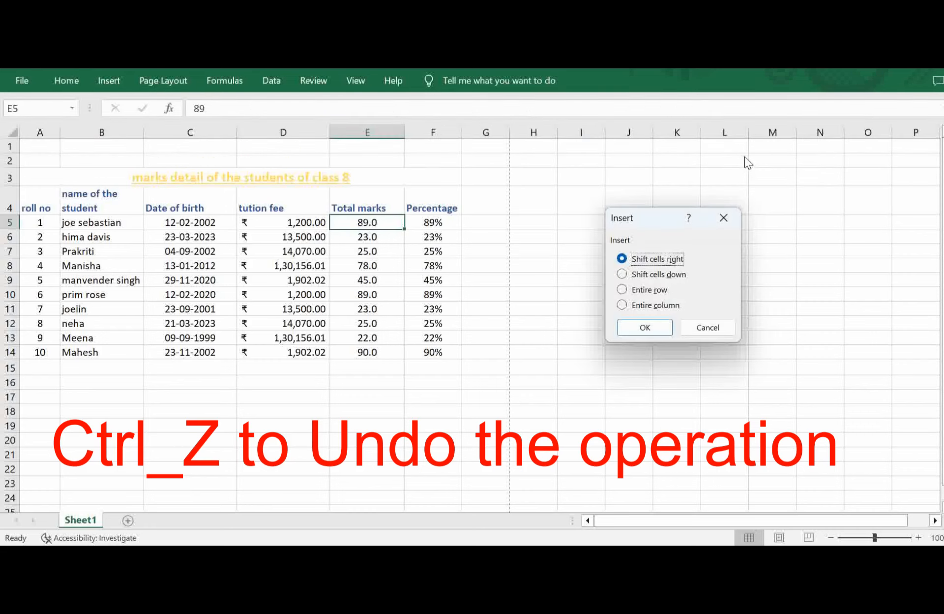
left_click(636, 274)
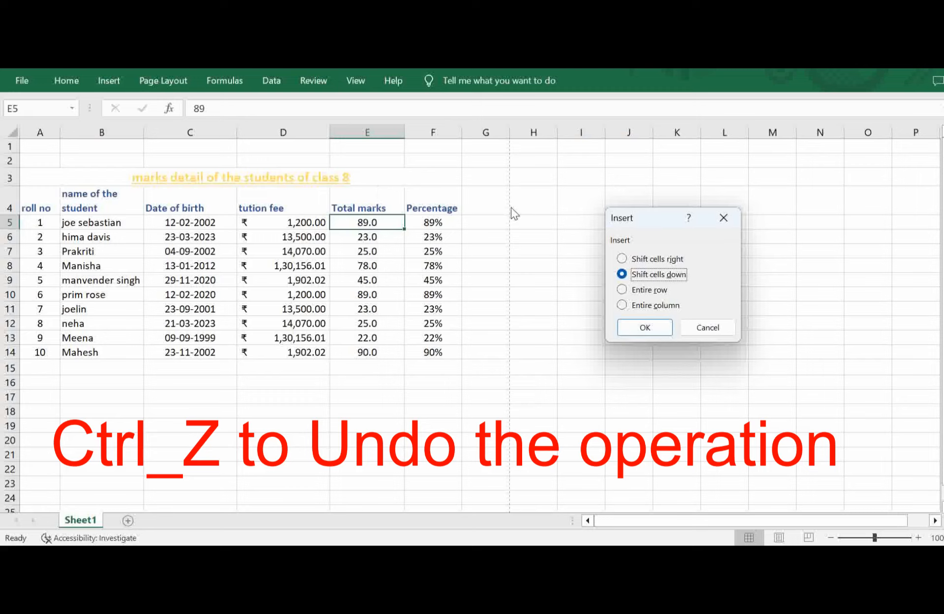
left_click(645, 327)
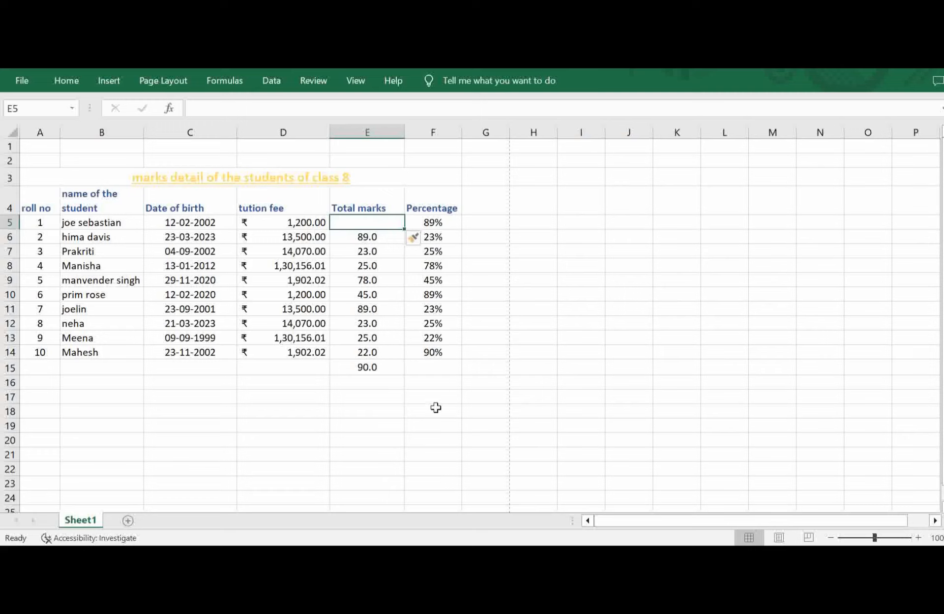
key("ctrl+z")
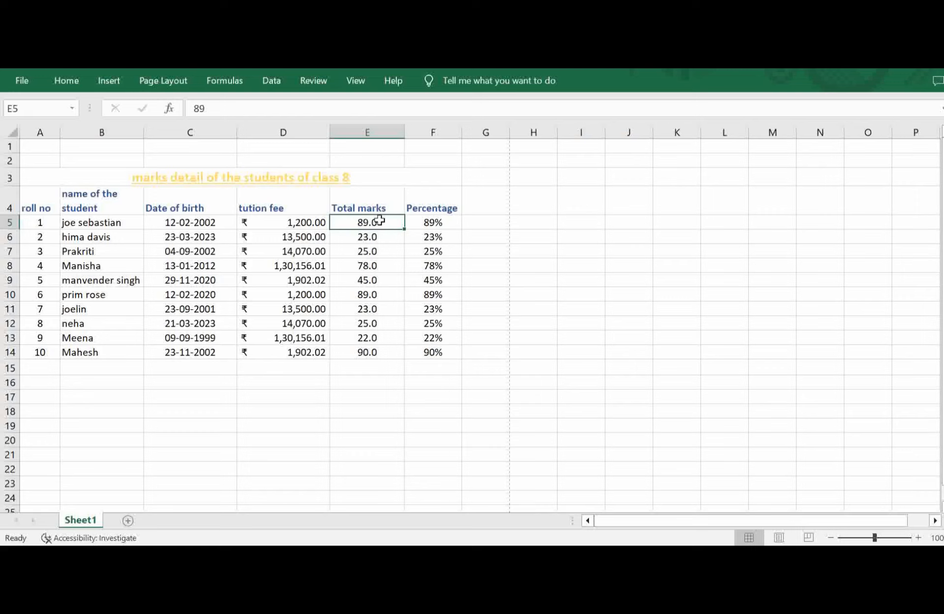
Insert a sheet column between the tution fee and Total marks columns, and undo the insertion.
left_click(68, 84)
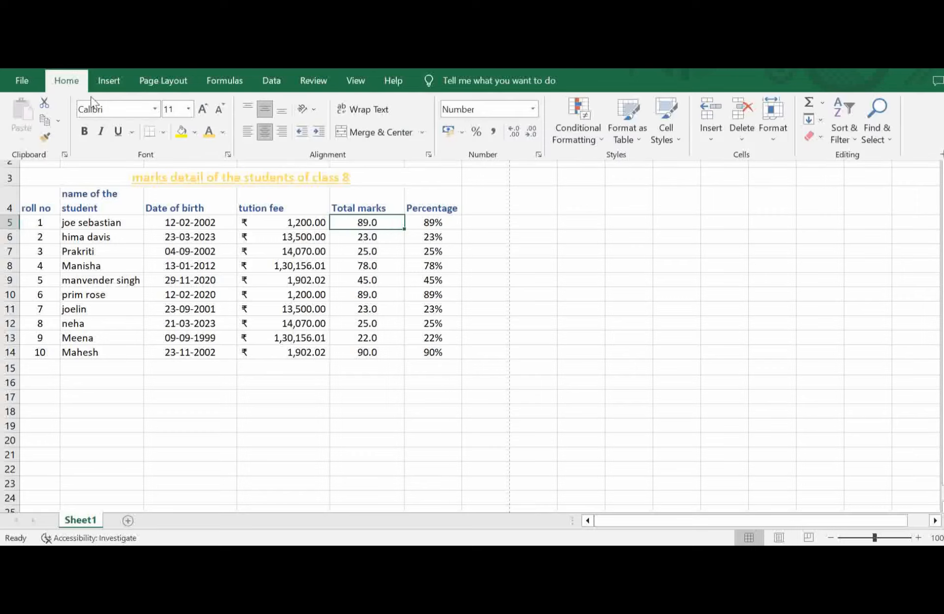
left_click(708, 137)
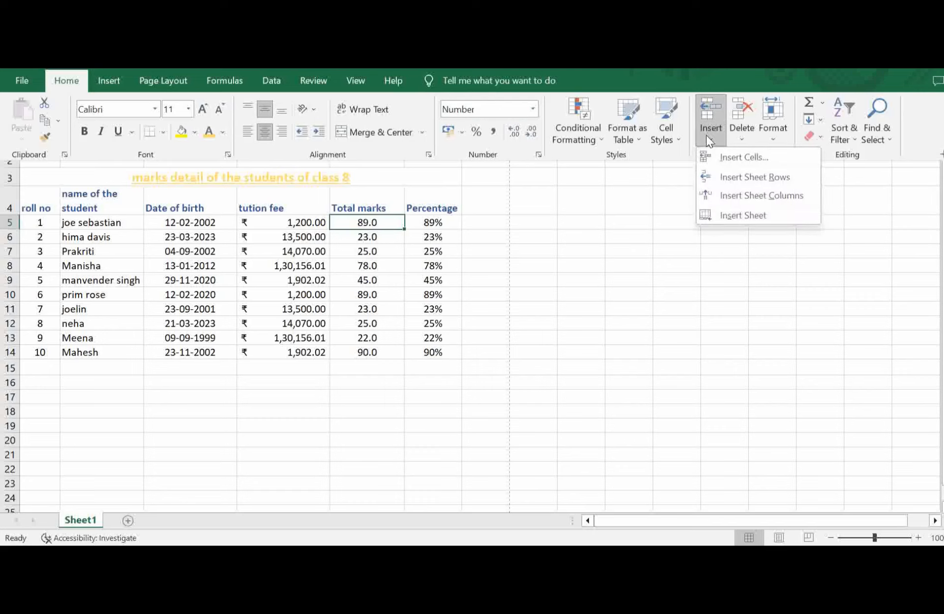
left_click(757, 196)
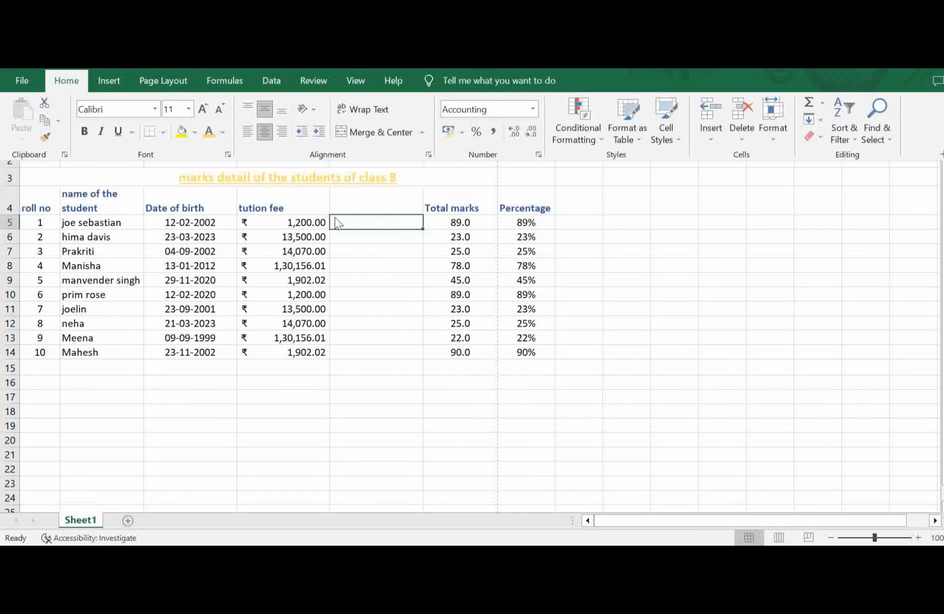
left_click(389, 231)
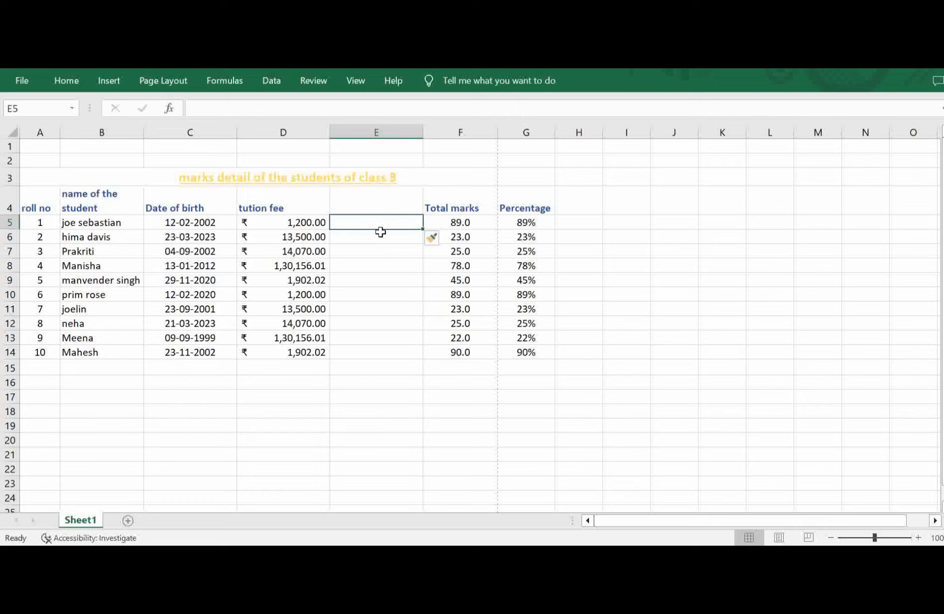
key("ctrl+z")
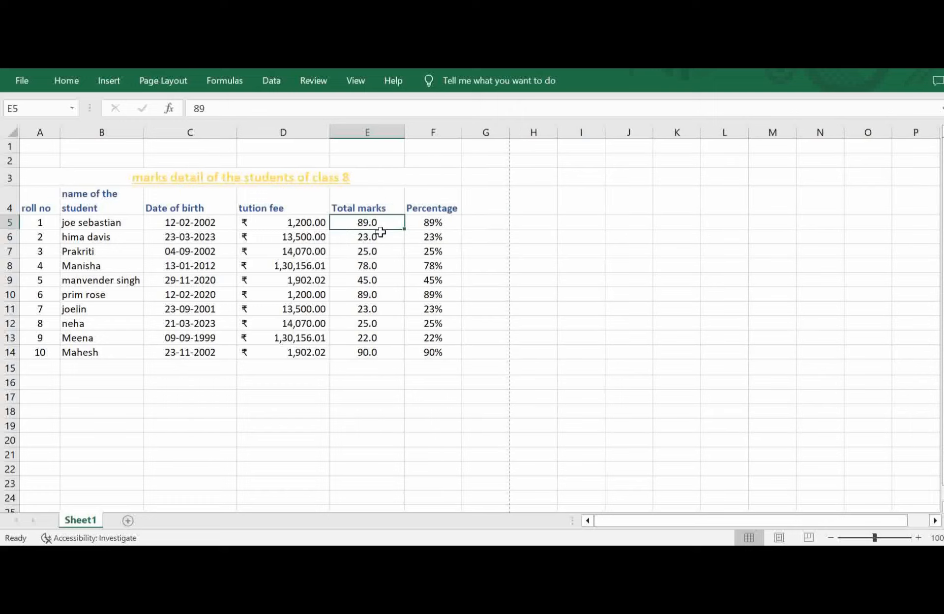
Insert cells at E5 using the Entire row option, and undo the added row.
left_click(66, 82)
left_click(708, 140)
left_click(761, 153)
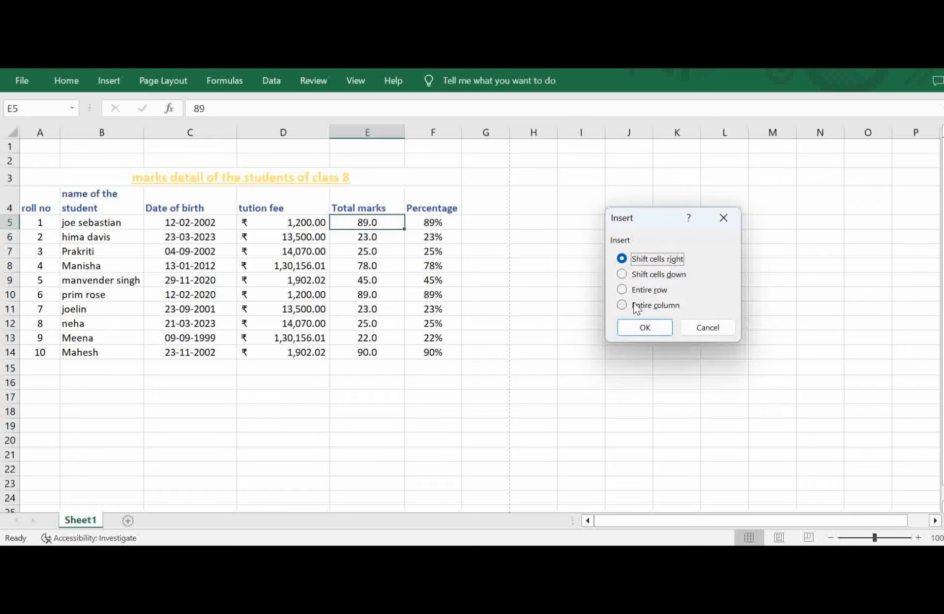
left_click(651, 292)
left_click(646, 329)
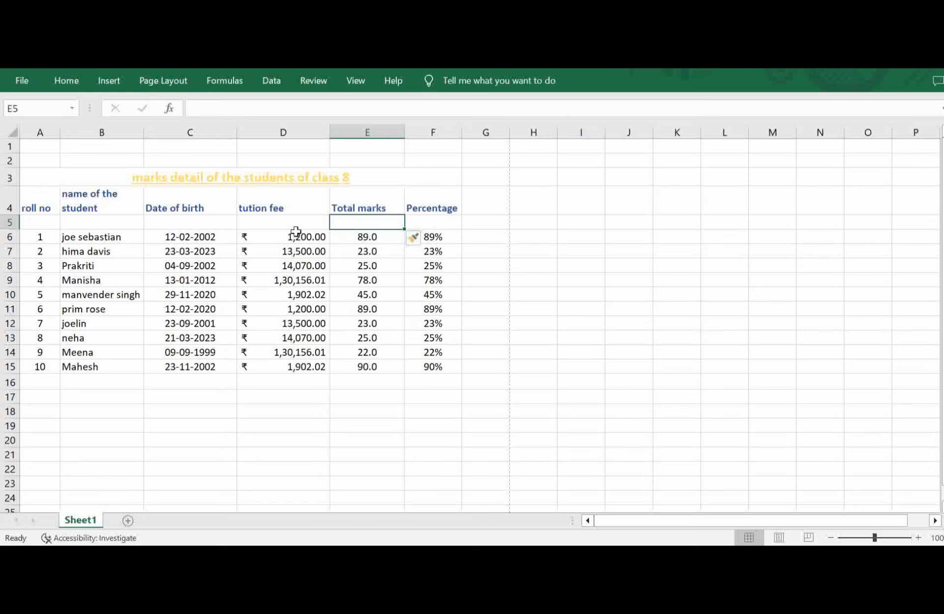
key("ctrl+z")
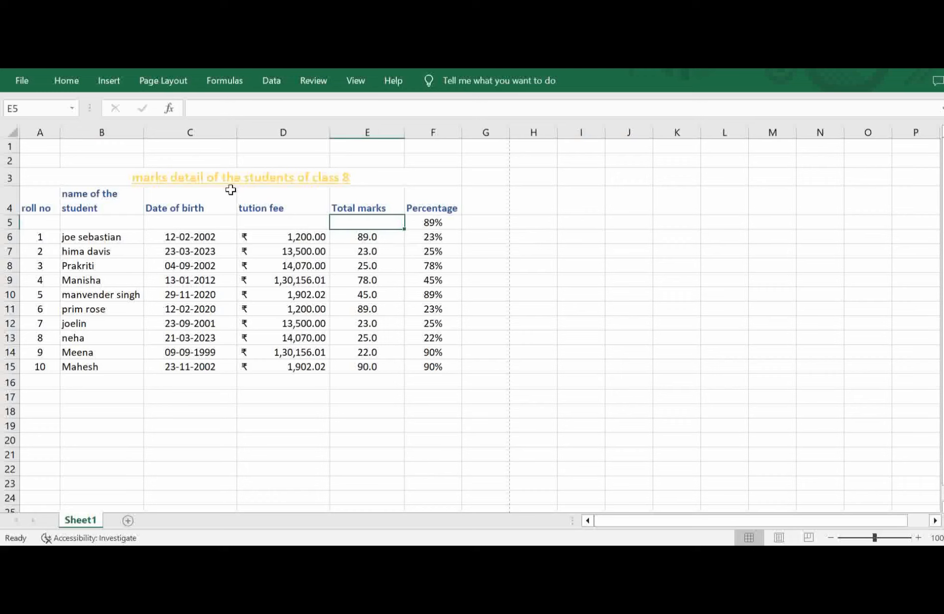
Insert a sheet row directly below the header row, above the roll no 1 record, and undo it.
left_click(75, 80)
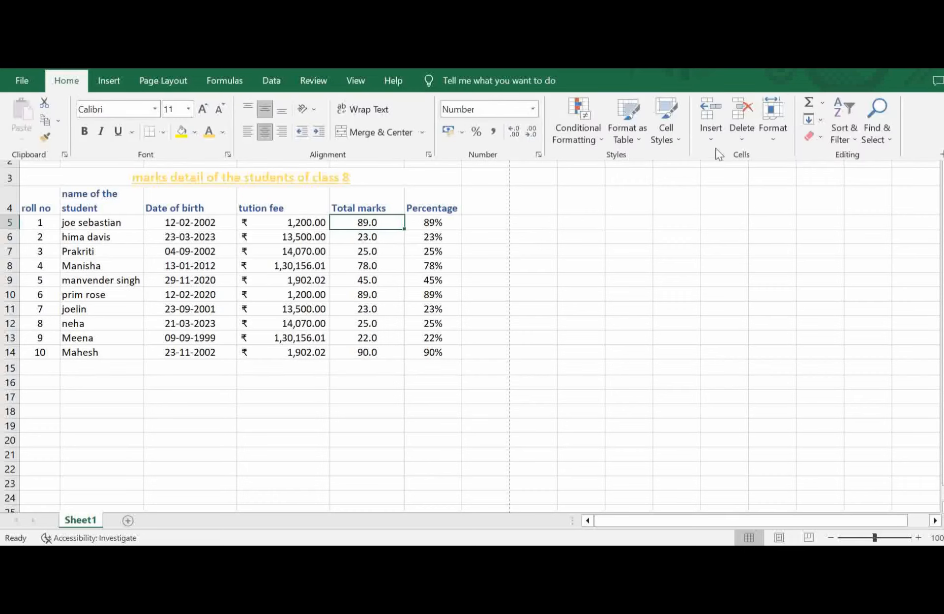
left_click(713, 146)
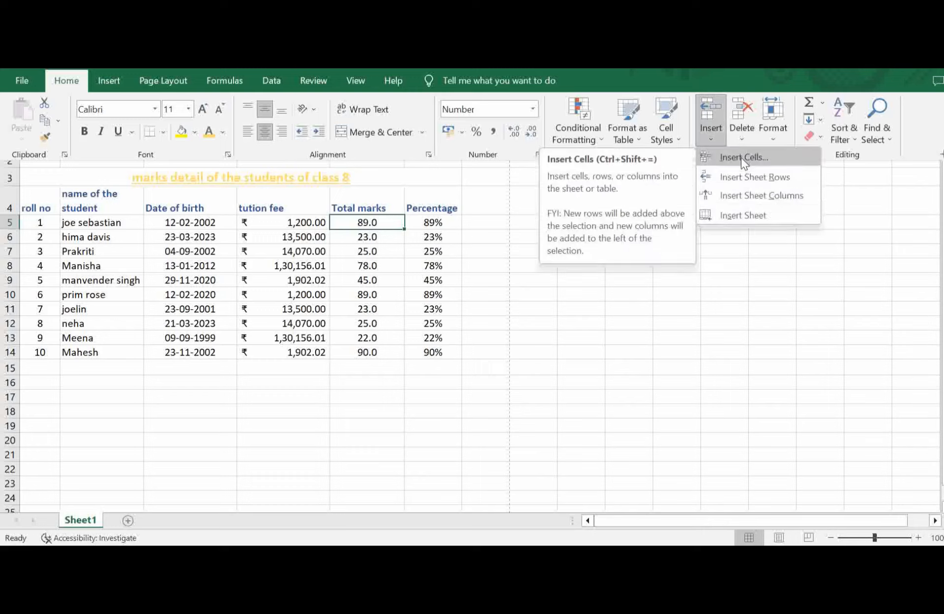
left_click(758, 177)
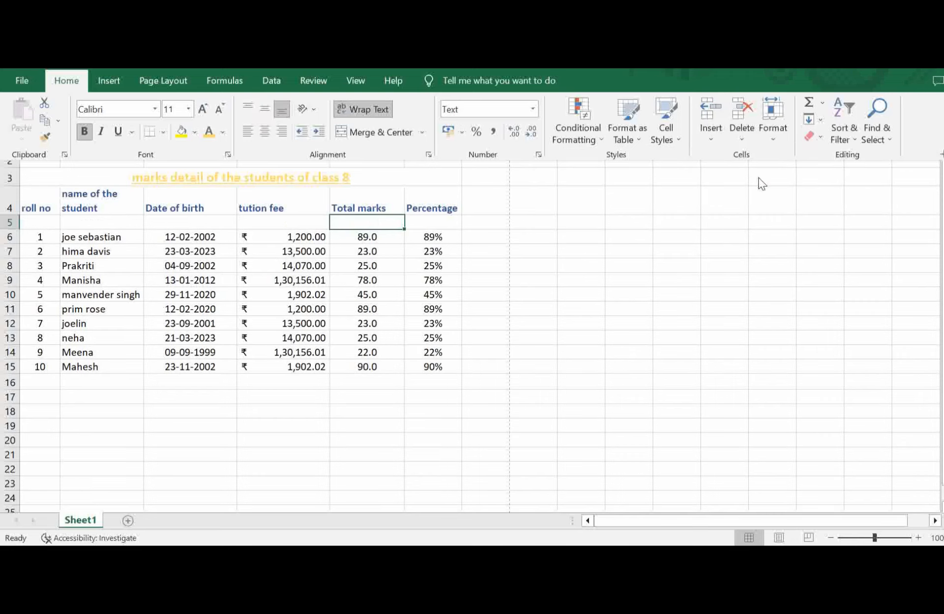
left_click(382, 235)
left_click(366, 237)
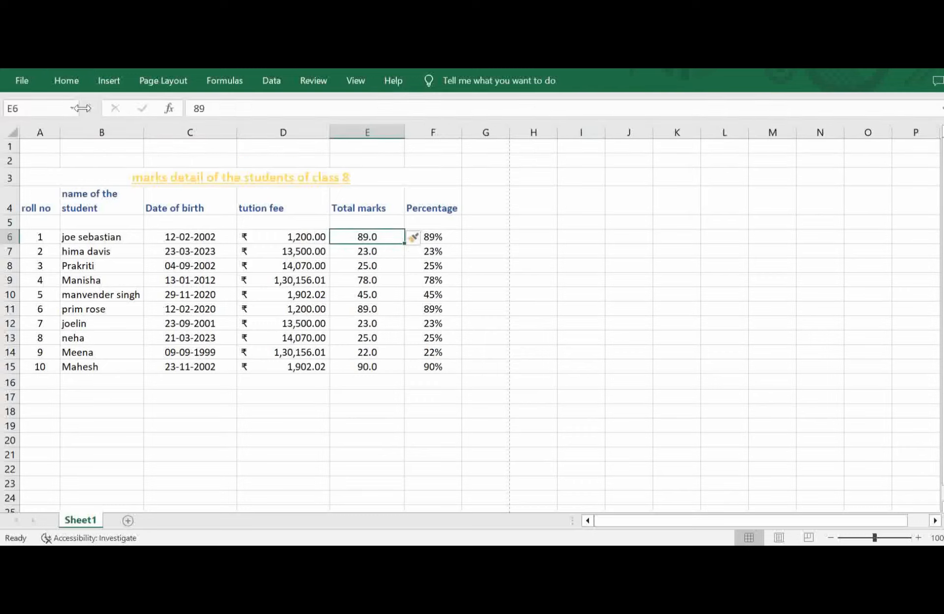
key("ctrl+z")
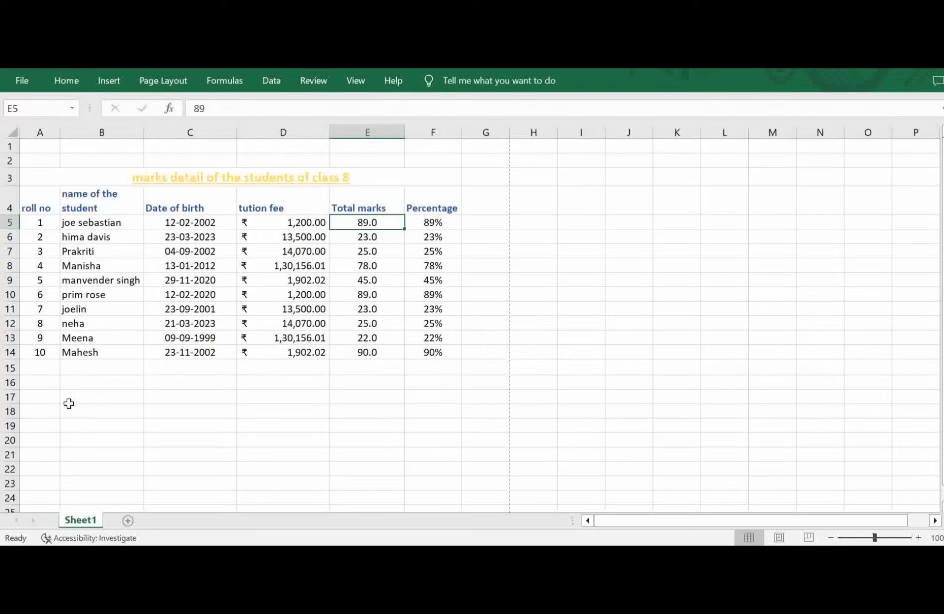
left_click(190, 298)
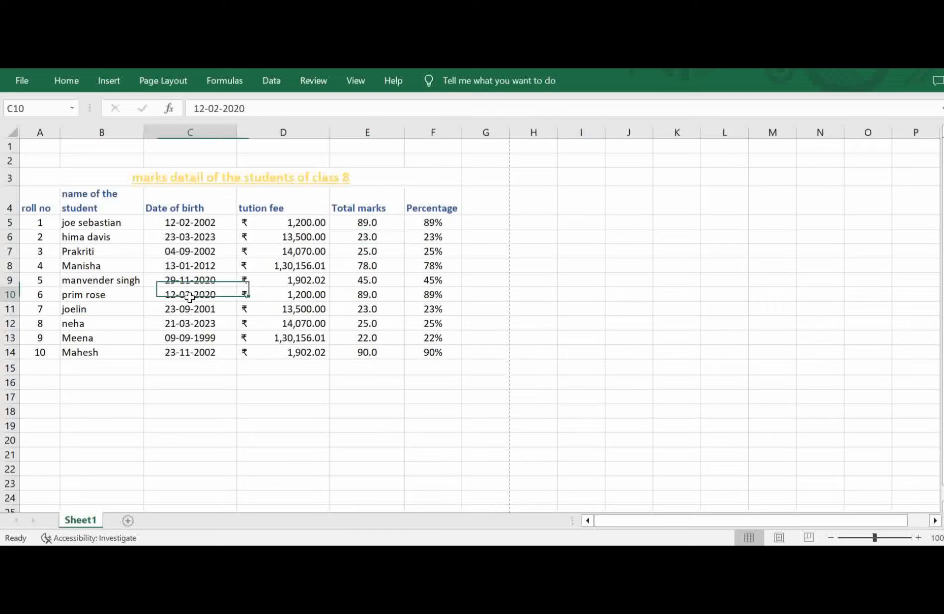
left_click(44, 296)
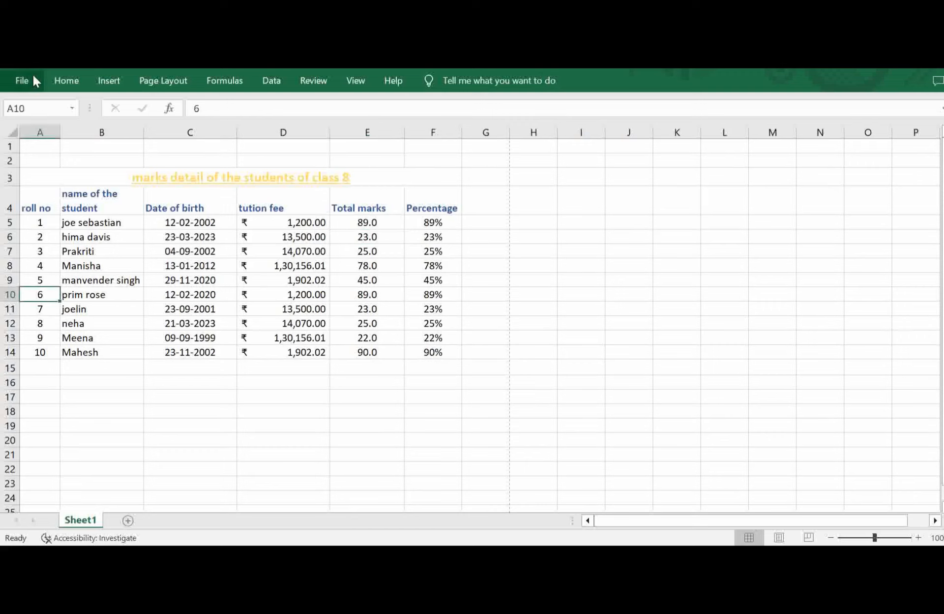
left_click(69, 83)
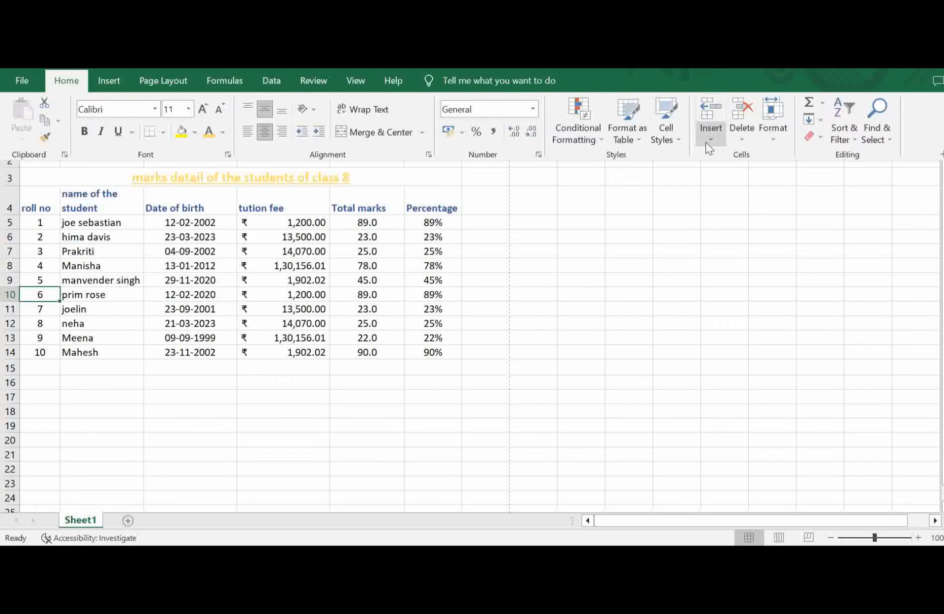
left_click(707, 143)
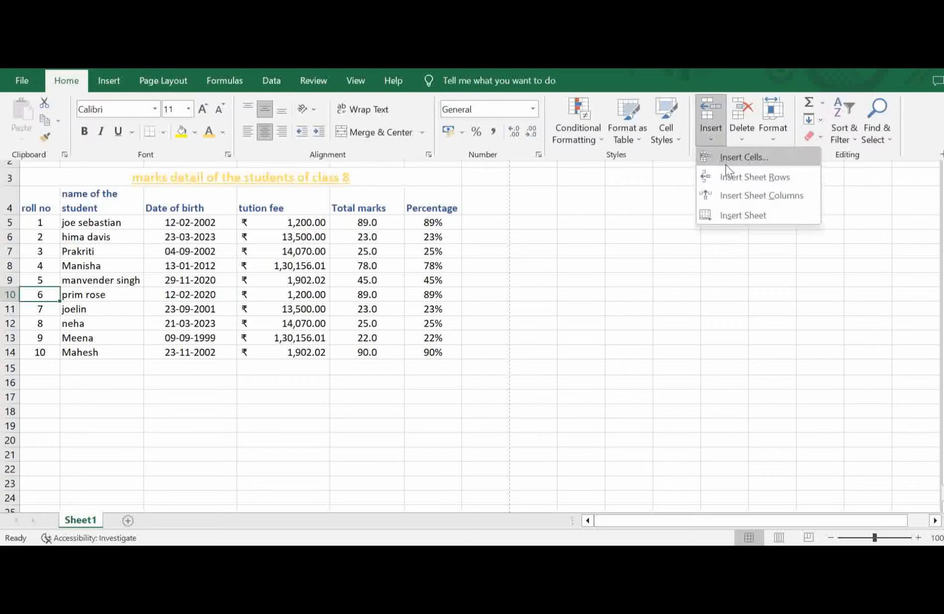
left_click(752, 163)
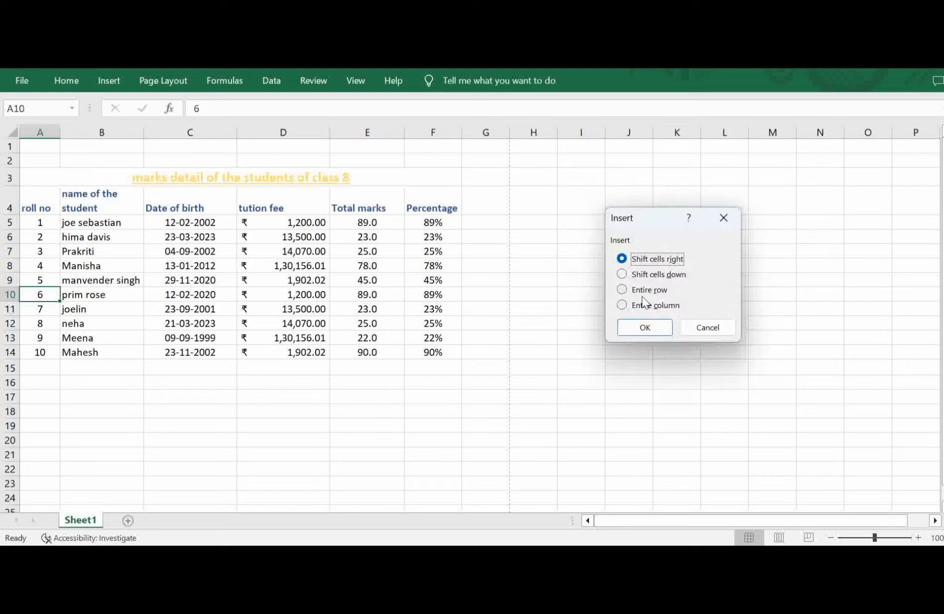
left_click(714, 327)
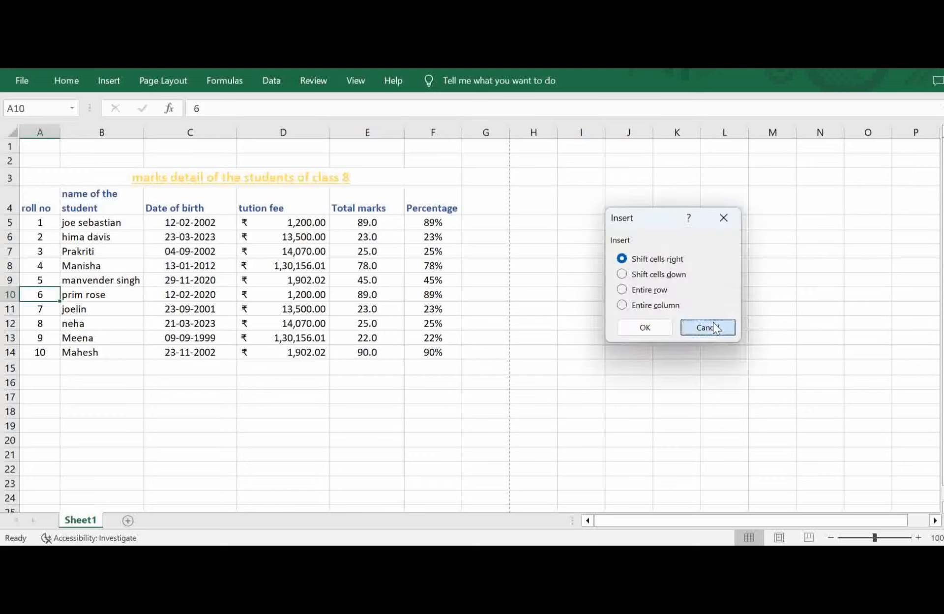
Insert a sheet row directly above the roll no 6 record.
left_click(73, 79)
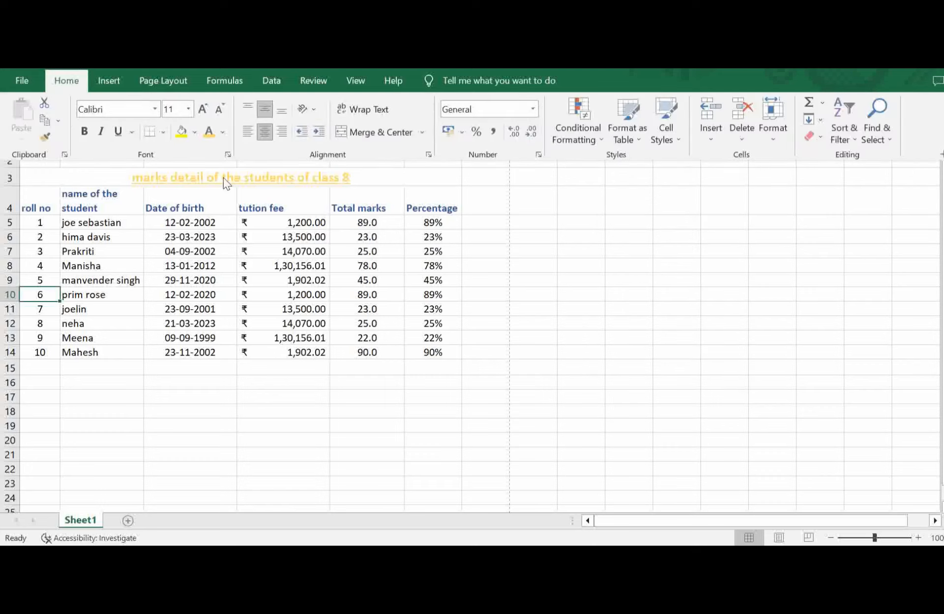
left_click(713, 138)
left_click(753, 176)
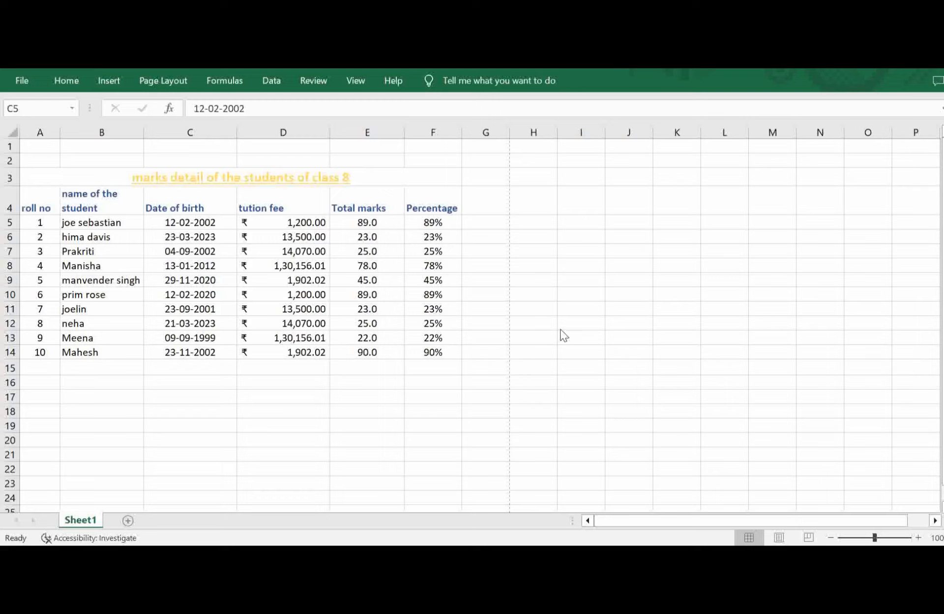
Insert a sheet column between the Date of birth and tution fee columns, working from cell D7.
left_click(310, 253)
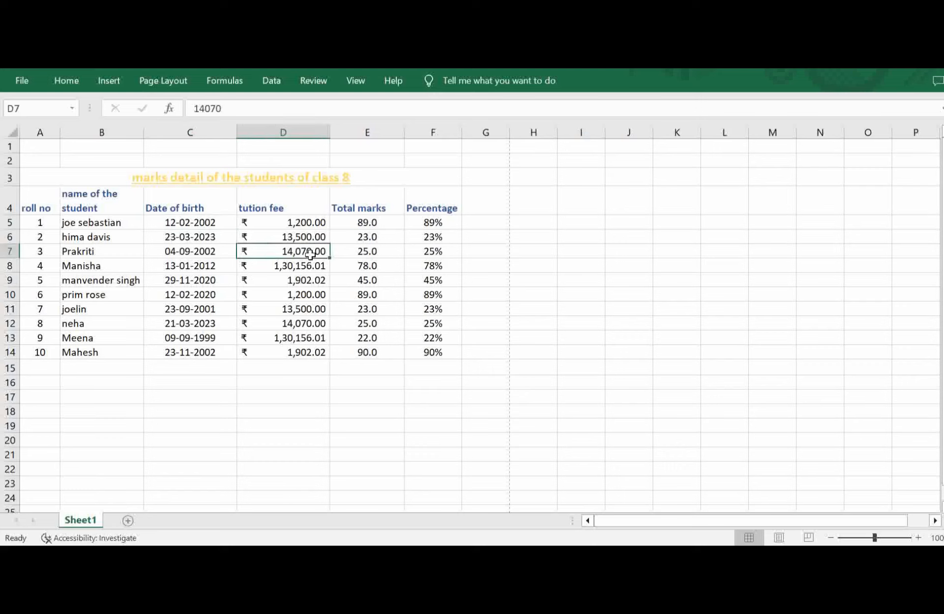
left_click(66, 81)
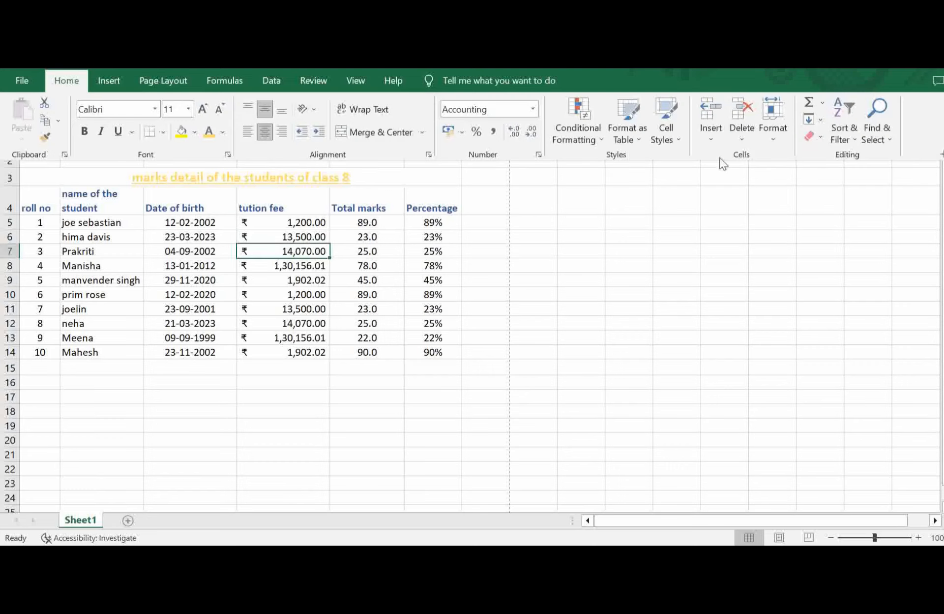
left_click(711, 142)
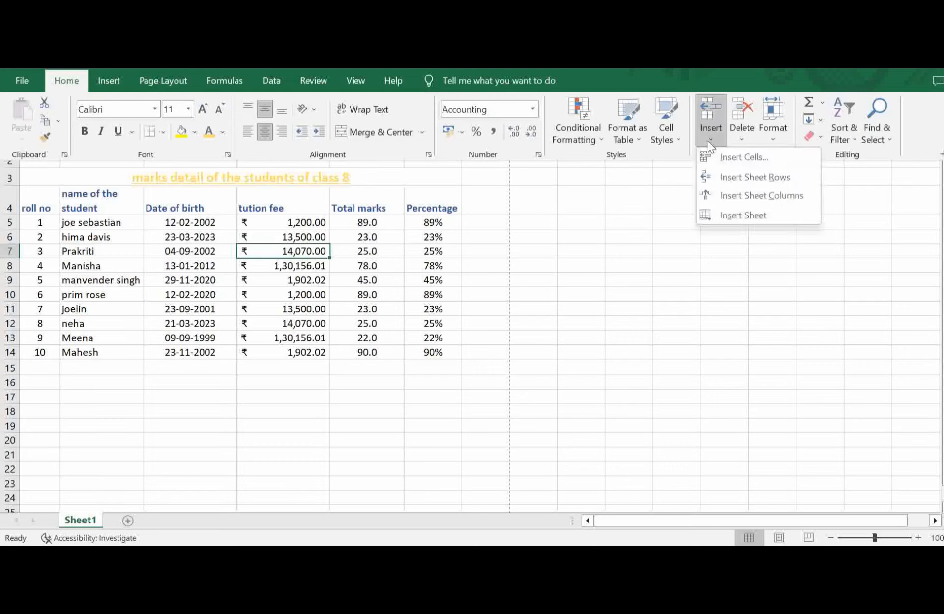
left_click(760, 197)
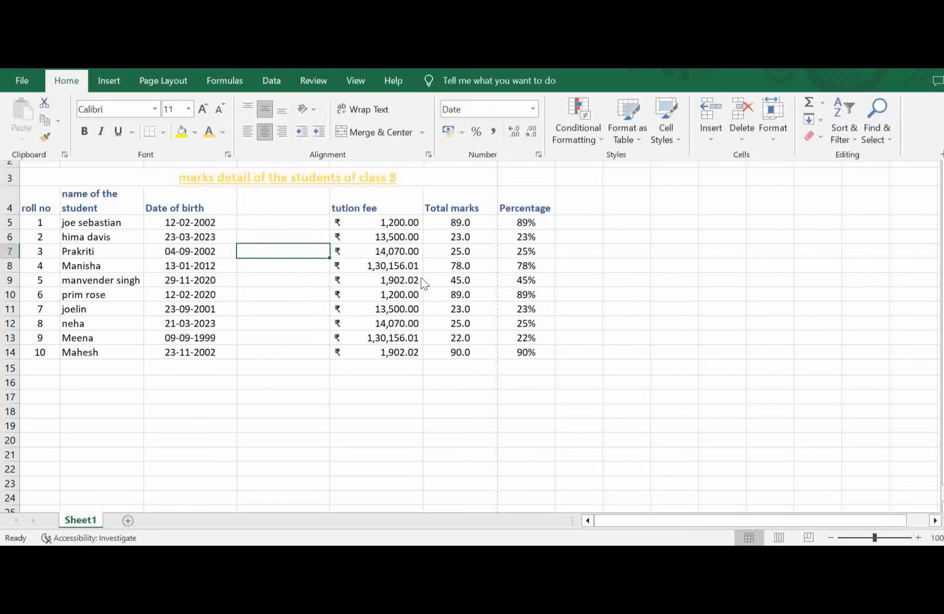
Insert a sheet column between the tution fee and Total marks columns, working from the roll no 6 row.
left_click(461, 299)
left_click(465, 296)
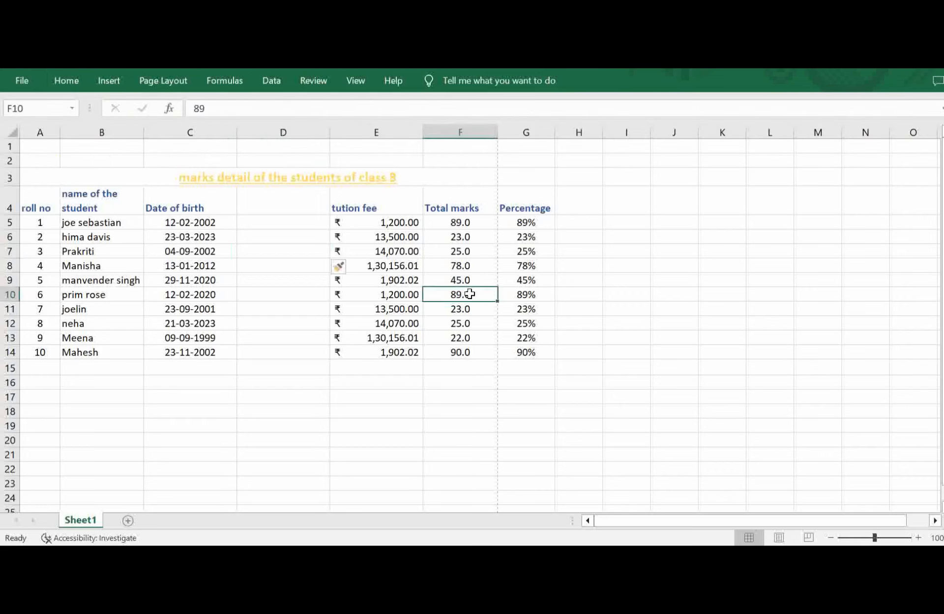
left_click(63, 80)
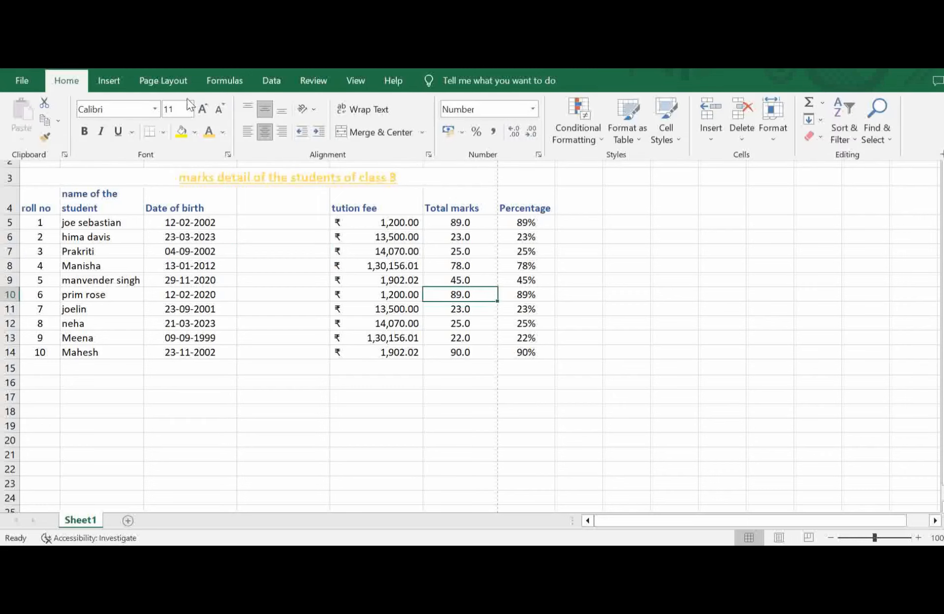
left_click(719, 142)
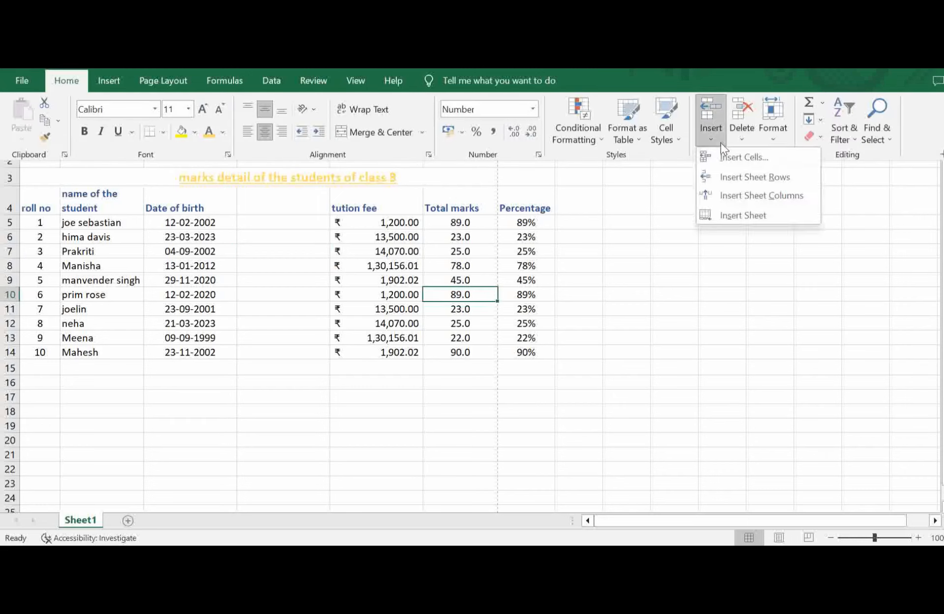
left_click(746, 194)
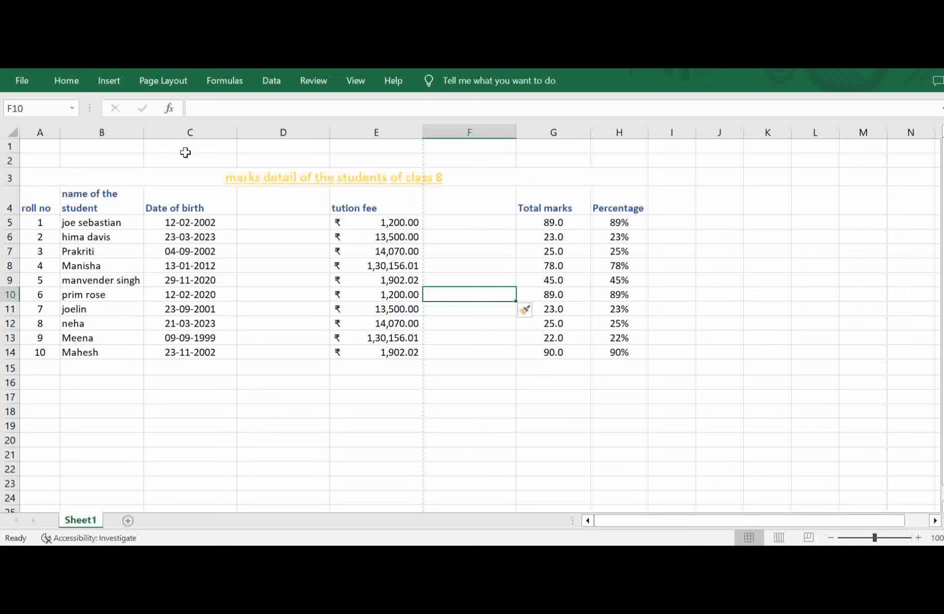
Select the whole Date of birth column and insert a blank column before it.
left_click(187, 129)
right_click(187, 126)
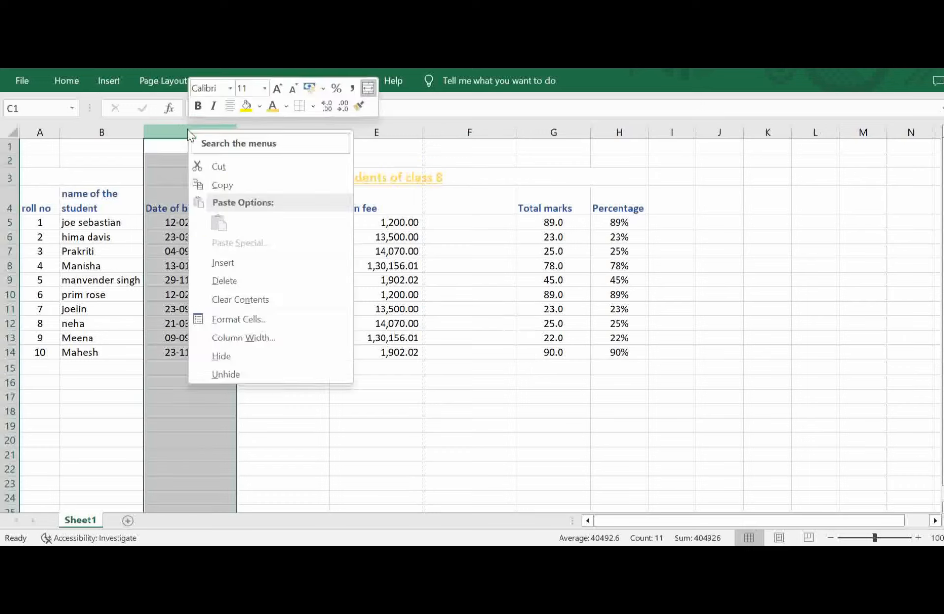
left_click(229, 262)
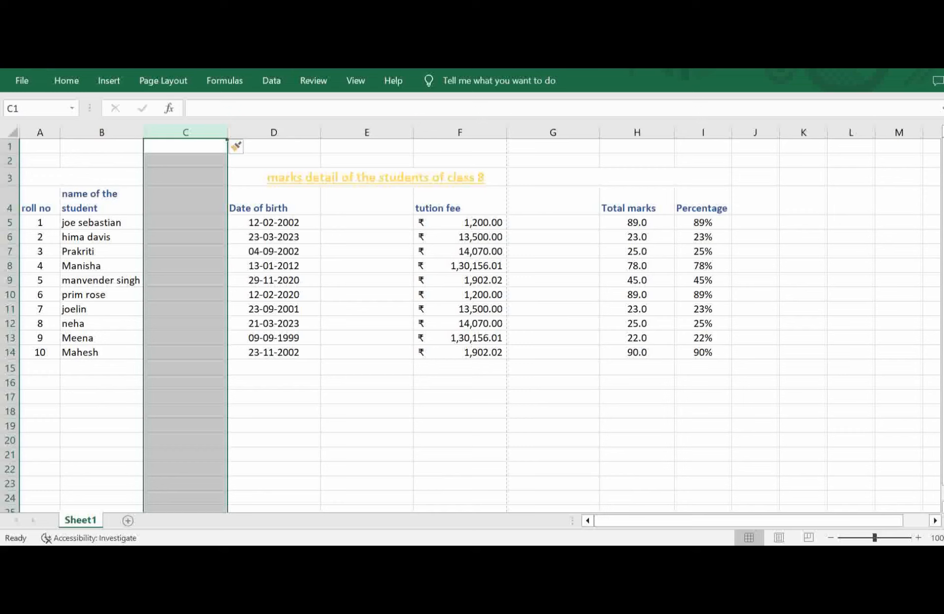
Undo the three column insertions before Date of birth, Total marks and tution fee.
key("ctrl+z")
key("ctrl+z")
key("ctrl+z")
key("ctrl+z")
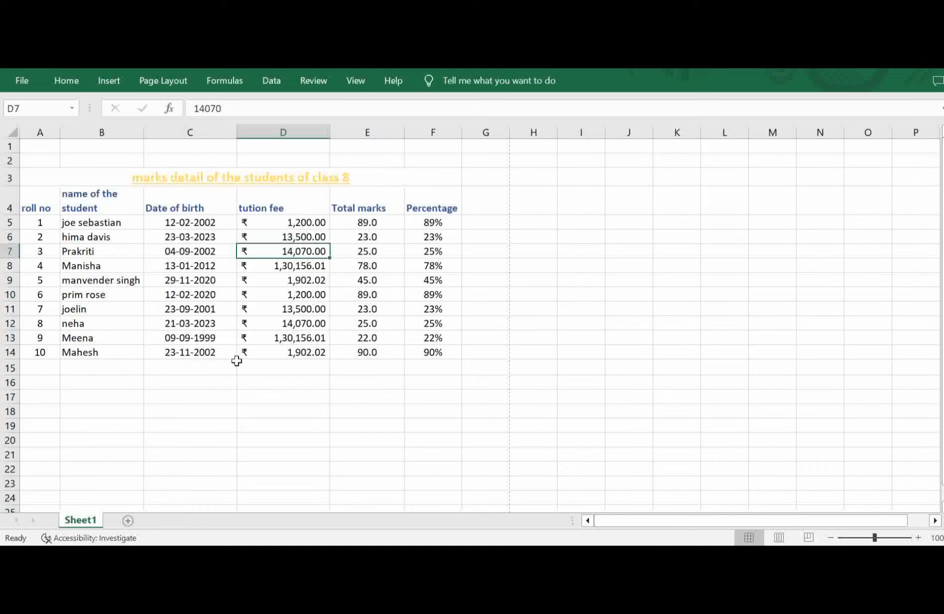
Insert three new blank sheets in front of the marks sheet with the Insert Sheet command.
left_click(59, 80)
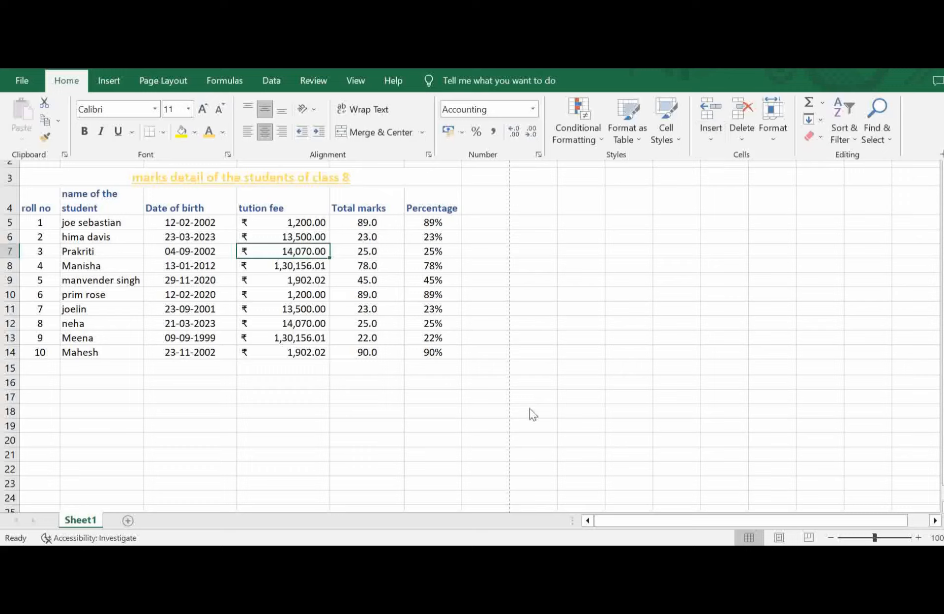
left_click(713, 145)
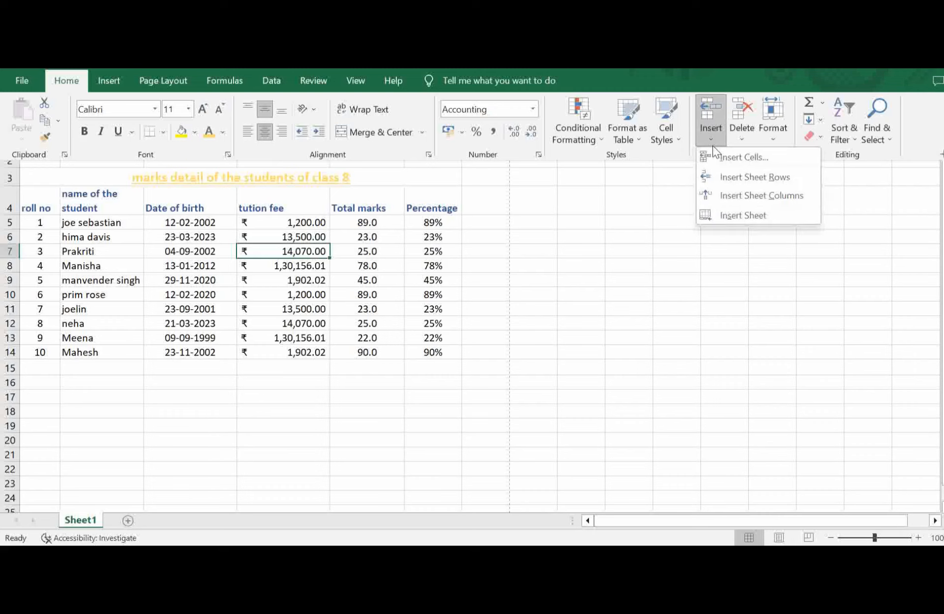
left_click(736, 219)
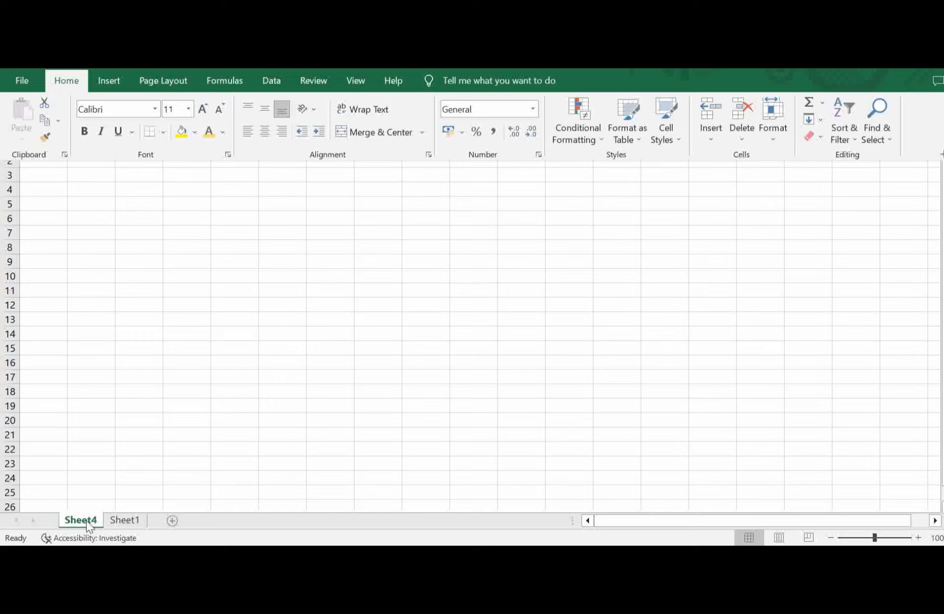
left_click(713, 138)
left_click(721, 216)
left_click(705, 138)
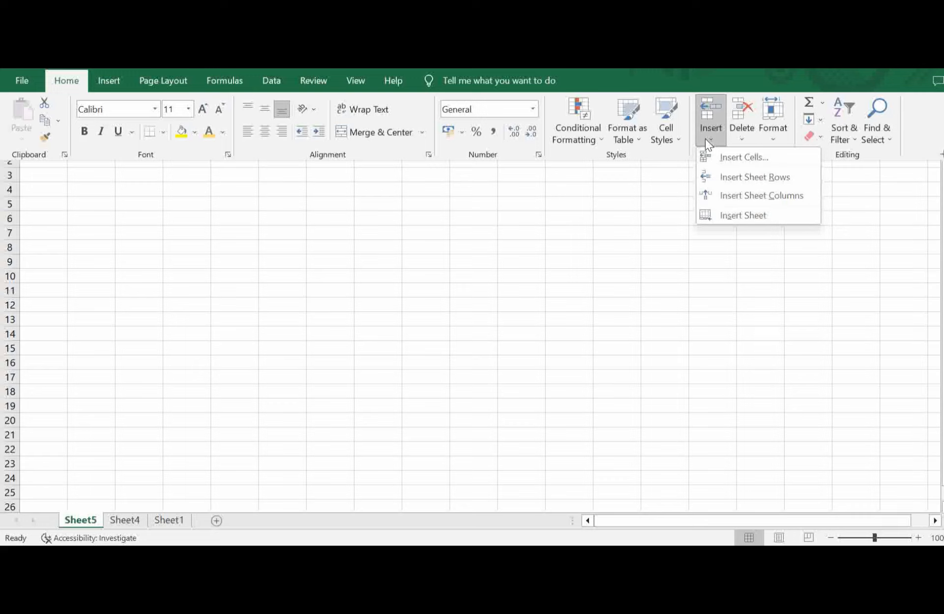
left_click(730, 217)
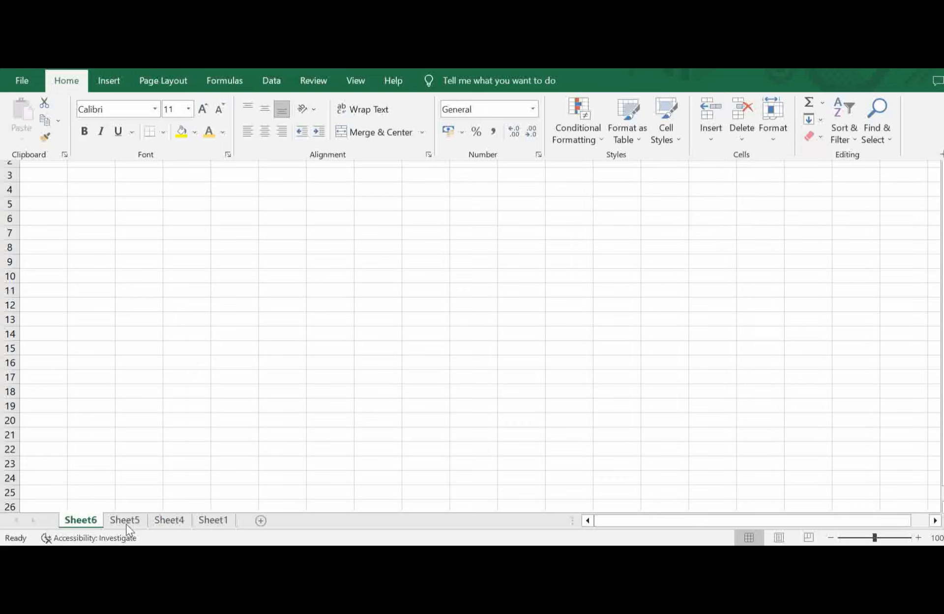
Return to Sheet1 and insert a new Worksheet directly before it through its Insert dialog.
left_click(212, 526, "ctrl")
left_click(209, 525)
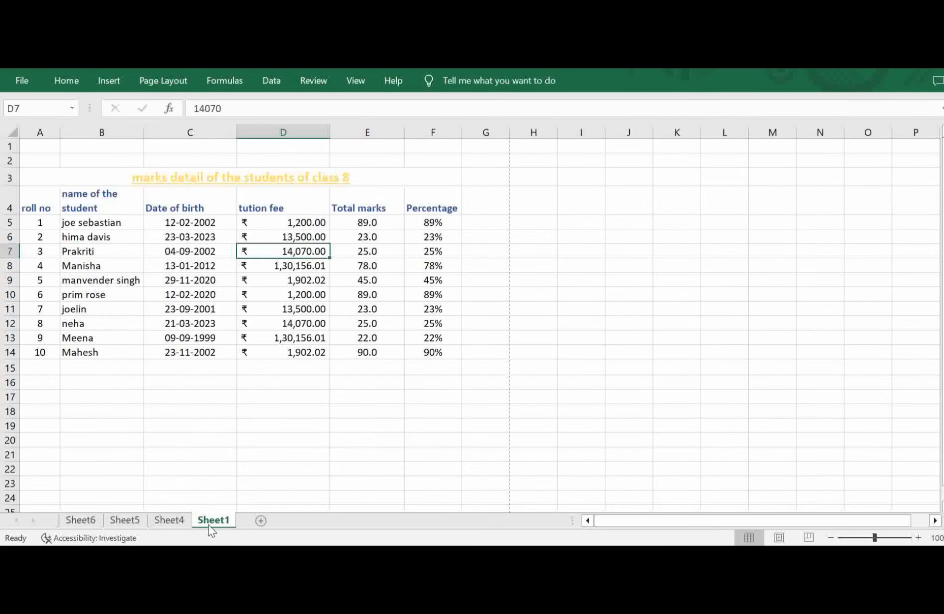
right_click(209, 526)
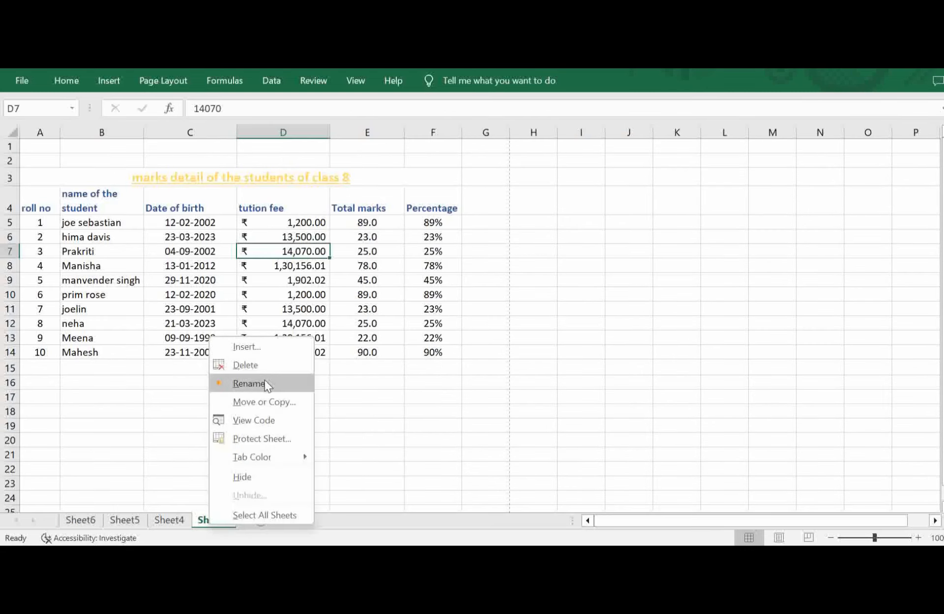
left_click(267, 344)
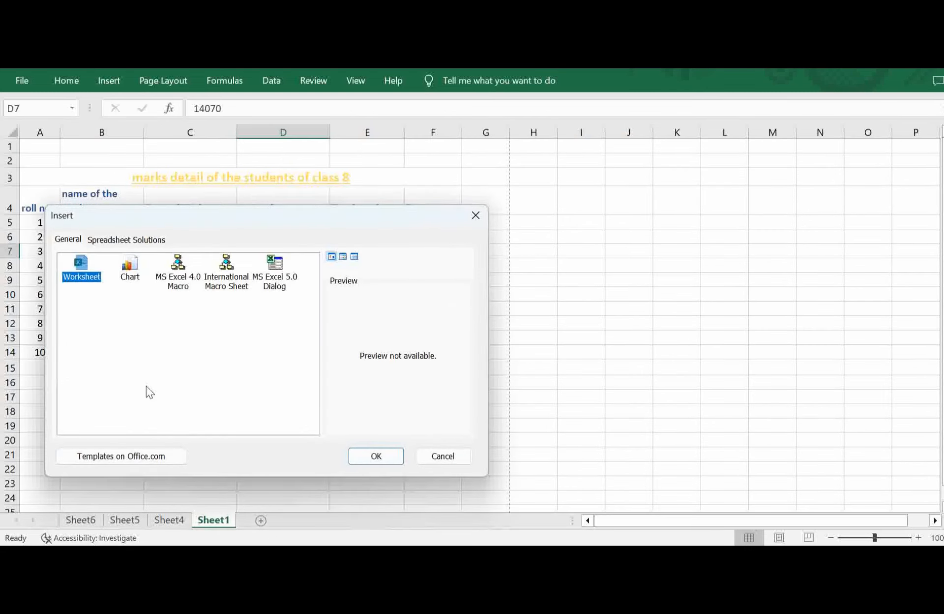
left_click(379, 460)
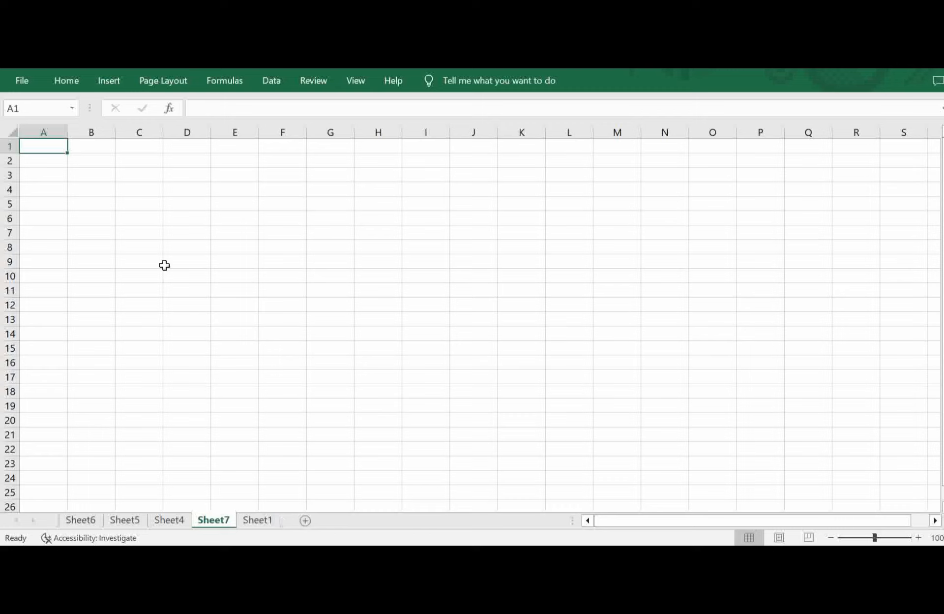
Insert another blank Worksheet directly before Sheet7 through the sheet's Insert dialog.
left_click(65, 83)
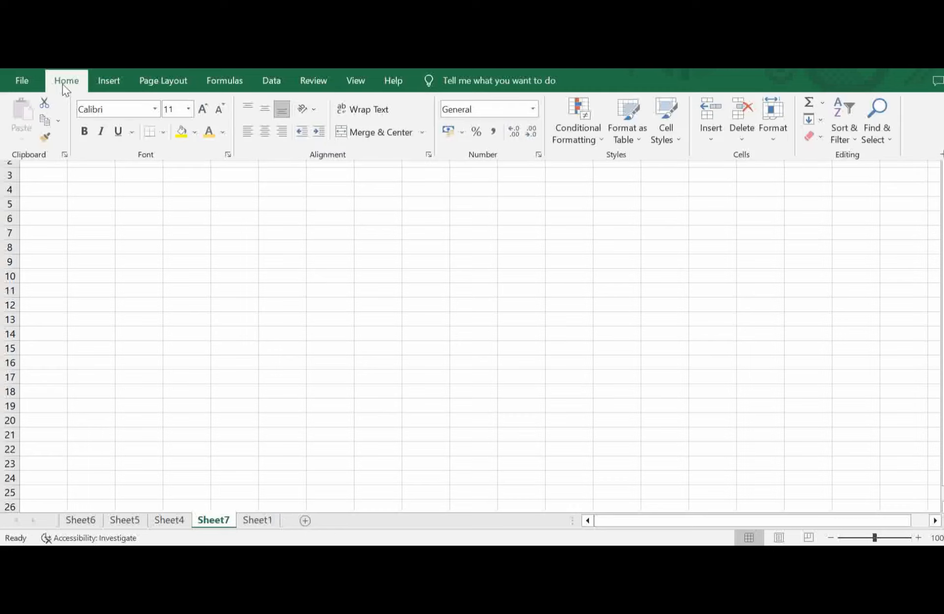
left_click(710, 145)
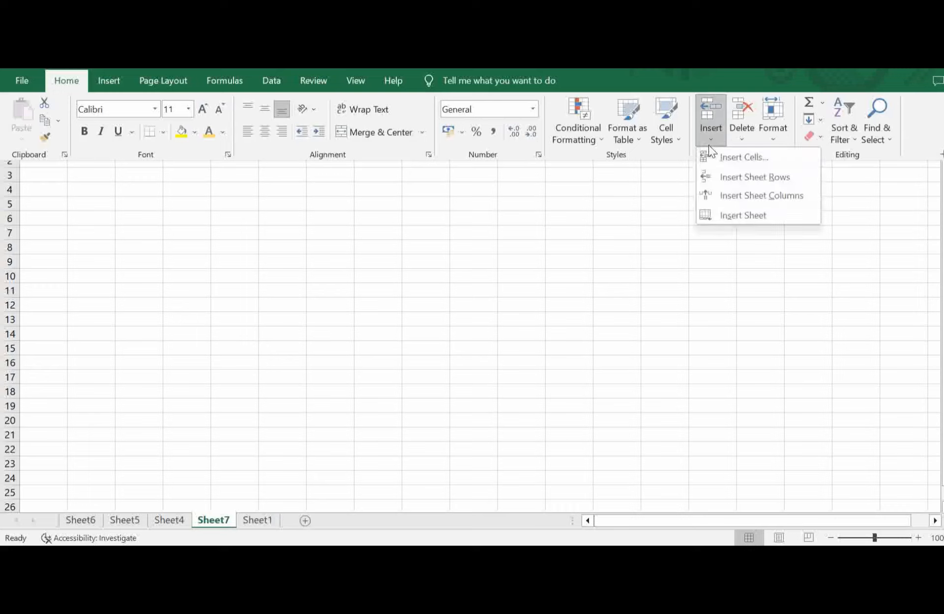
right_click(218, 521)
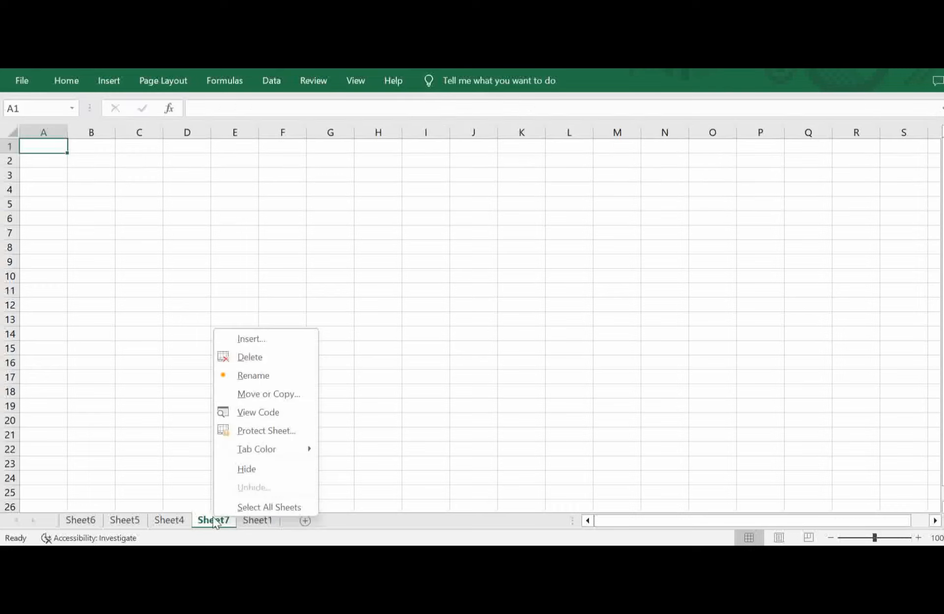
left_click(297, 334)
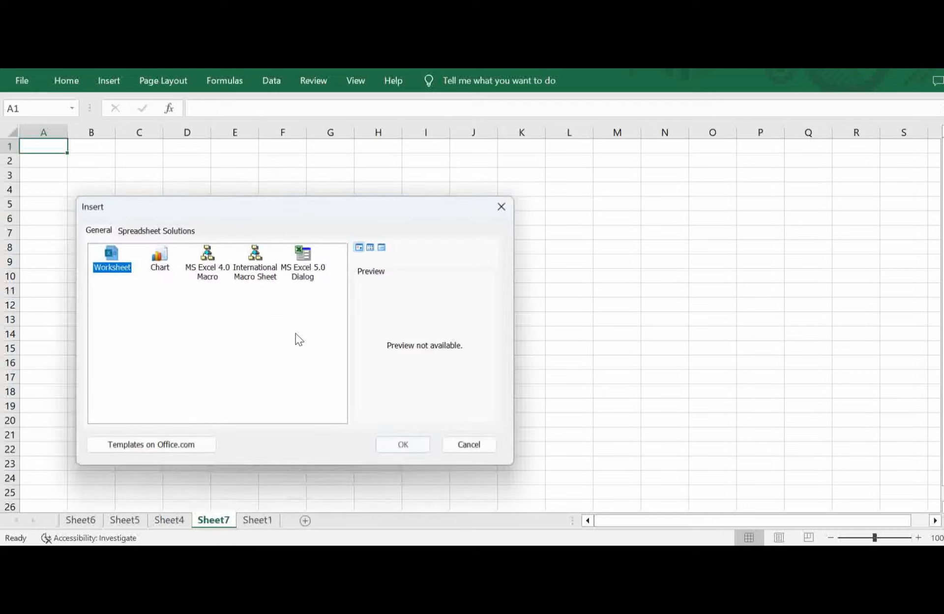
left_click(401, 446)
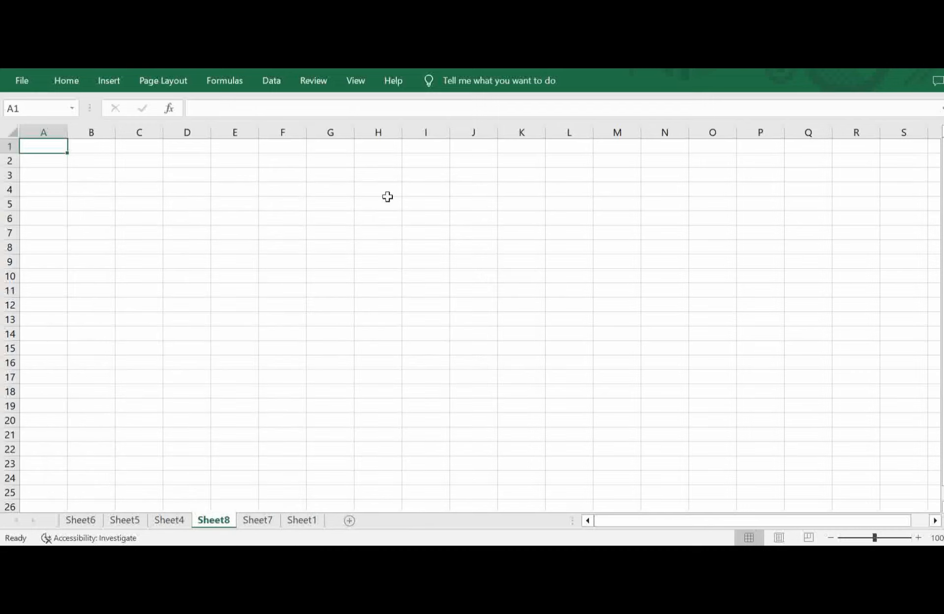
left_click(64, 84)
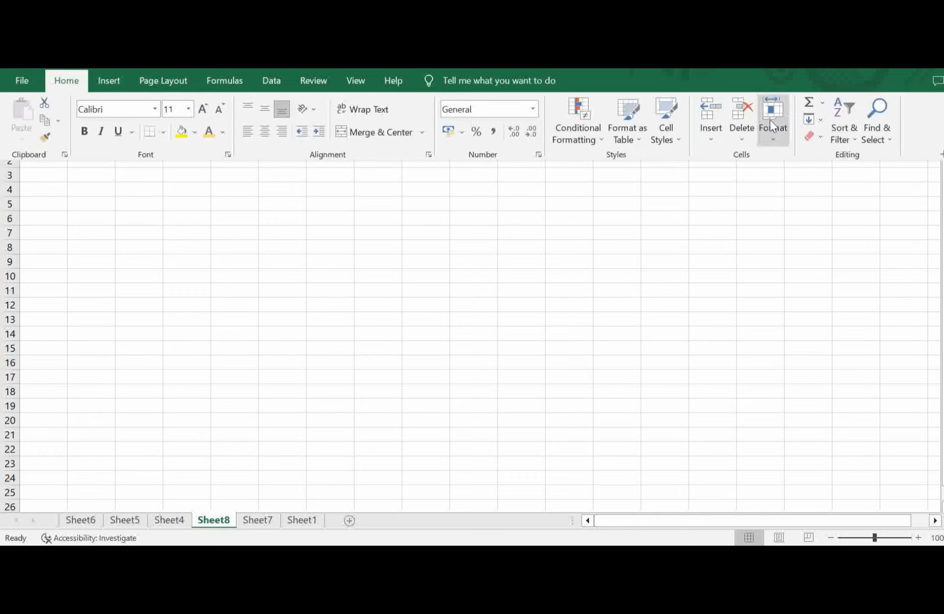
left_click(742, 140)
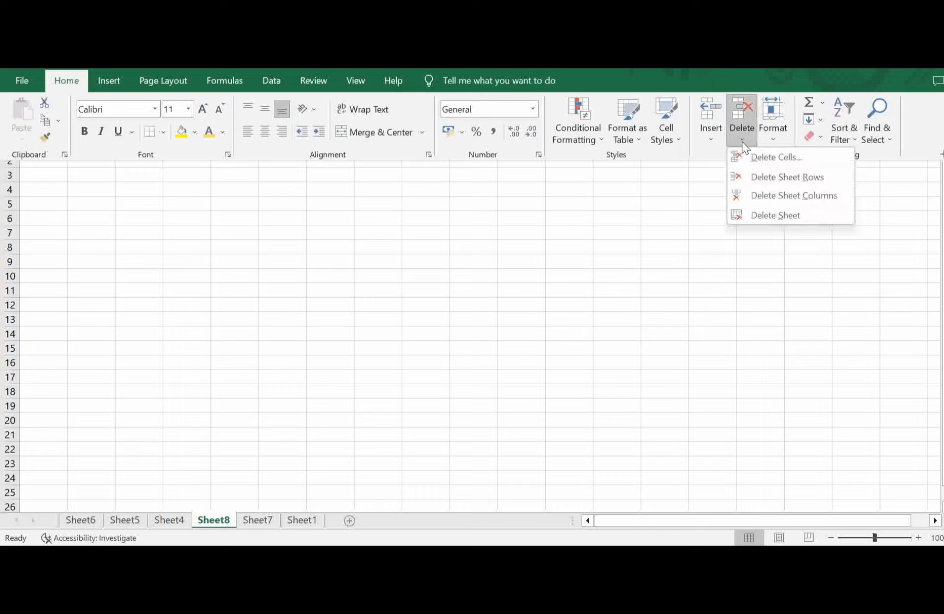
key("Escape")
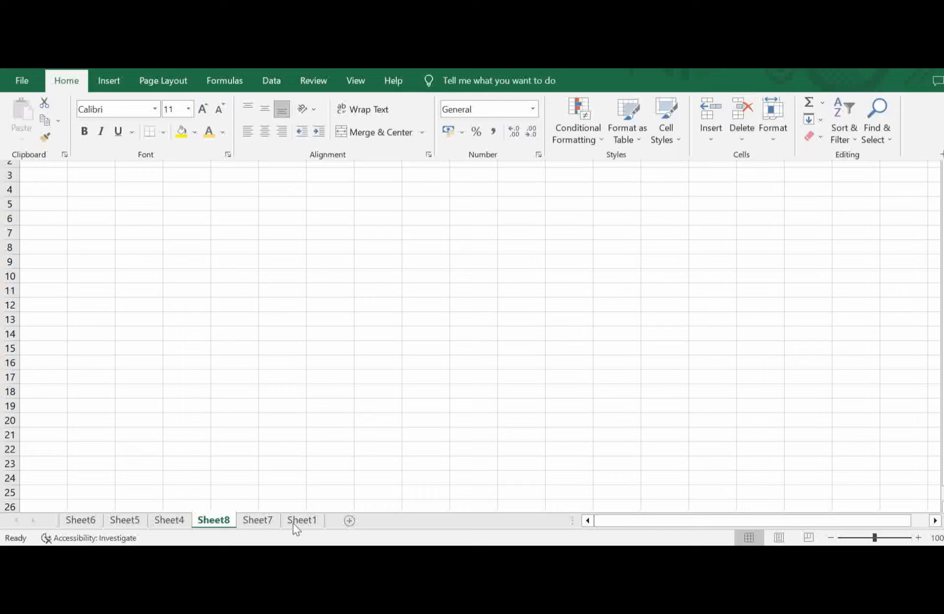
key("Escape")
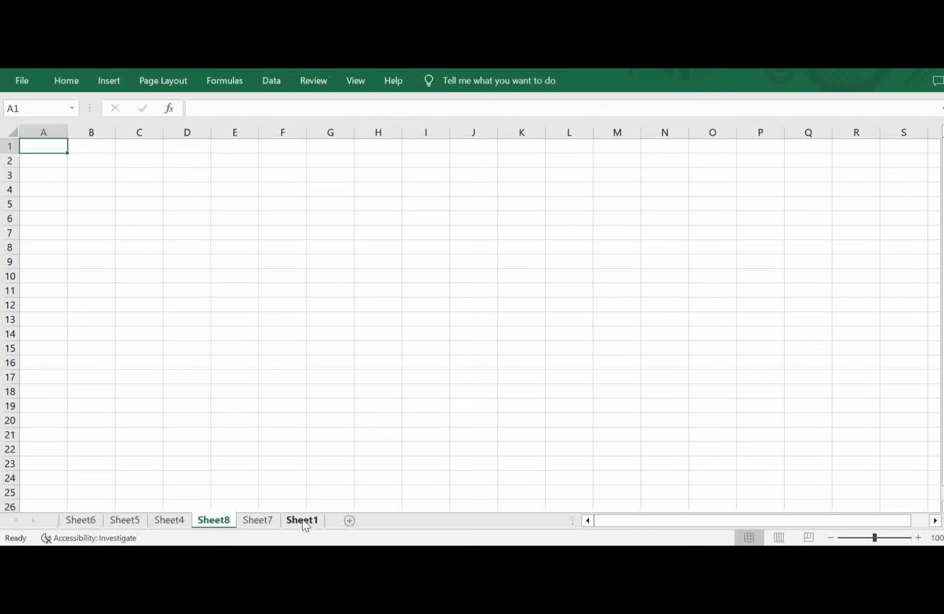
Return to the marks table on Sheet1 and select the roll no 4 student's name in cell B8.
left_click(303, 519)
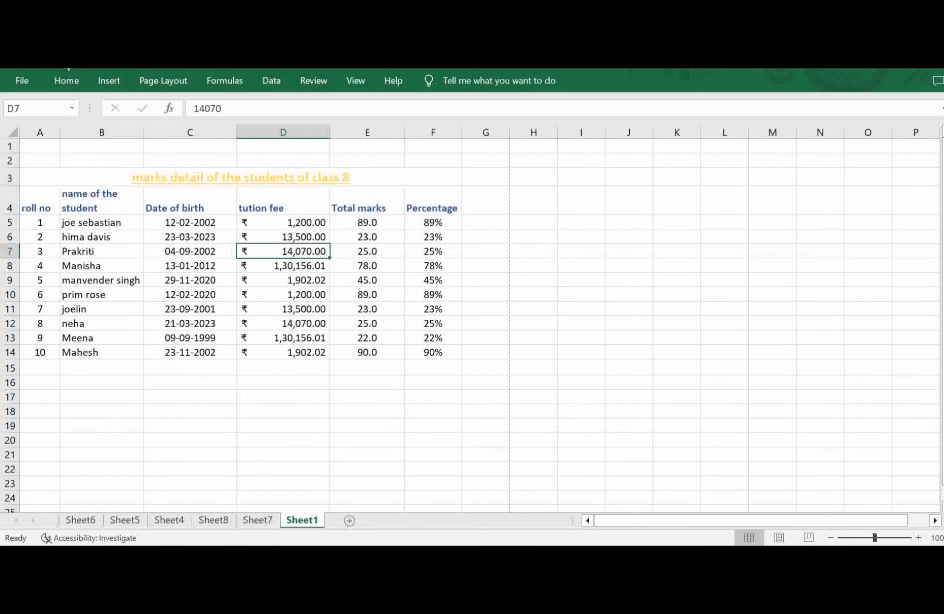
left_click(497, 446)
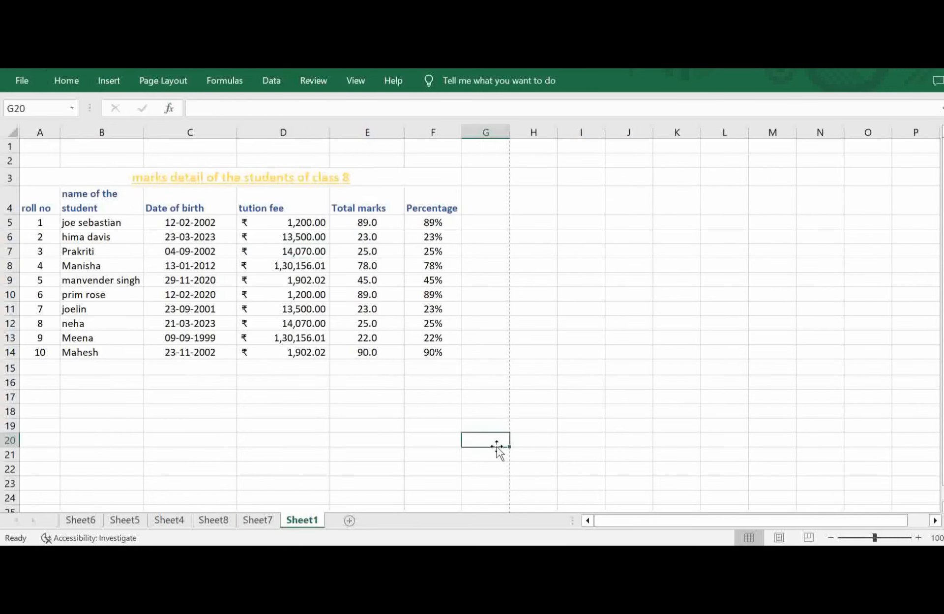
left_click(114, 268)
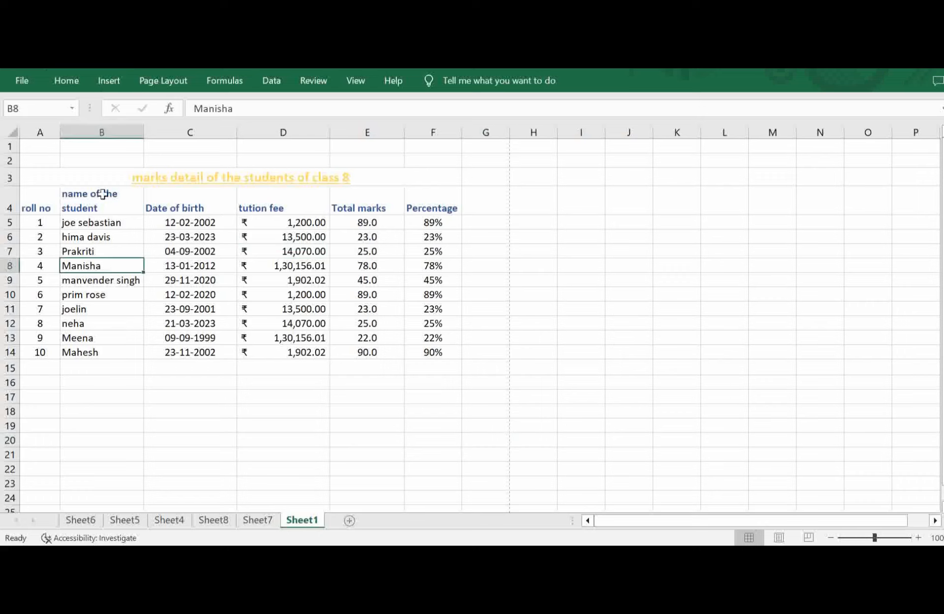
Delete cell B8 with the Shift cells left option, and undo the deletion.
left_click(63, 82)
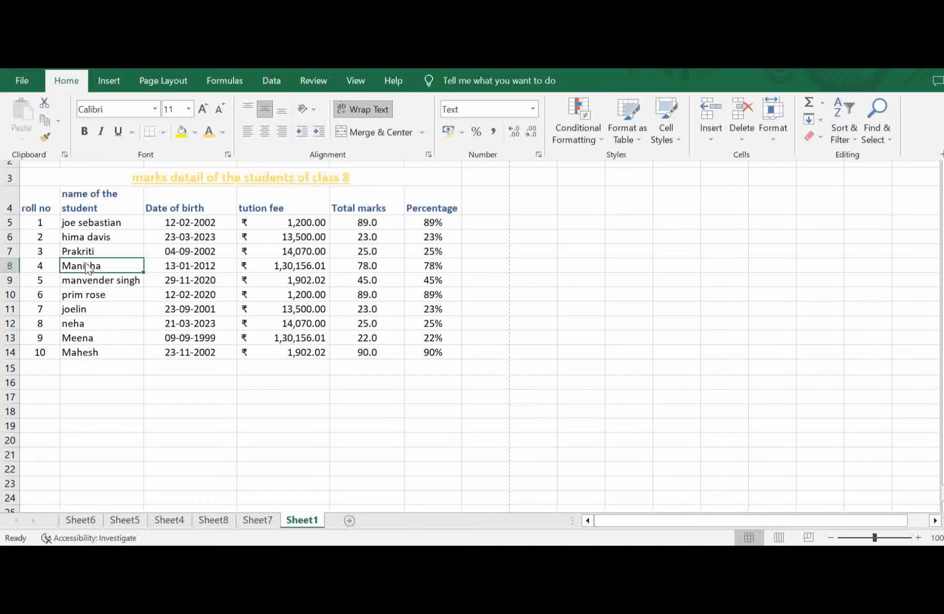
left_click(736, 142)
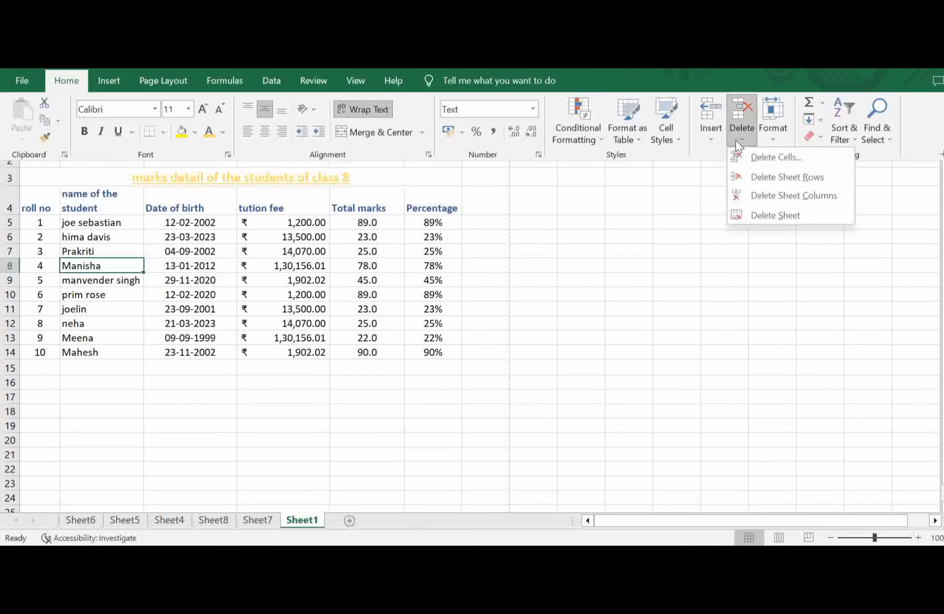
left_click(762, 157)
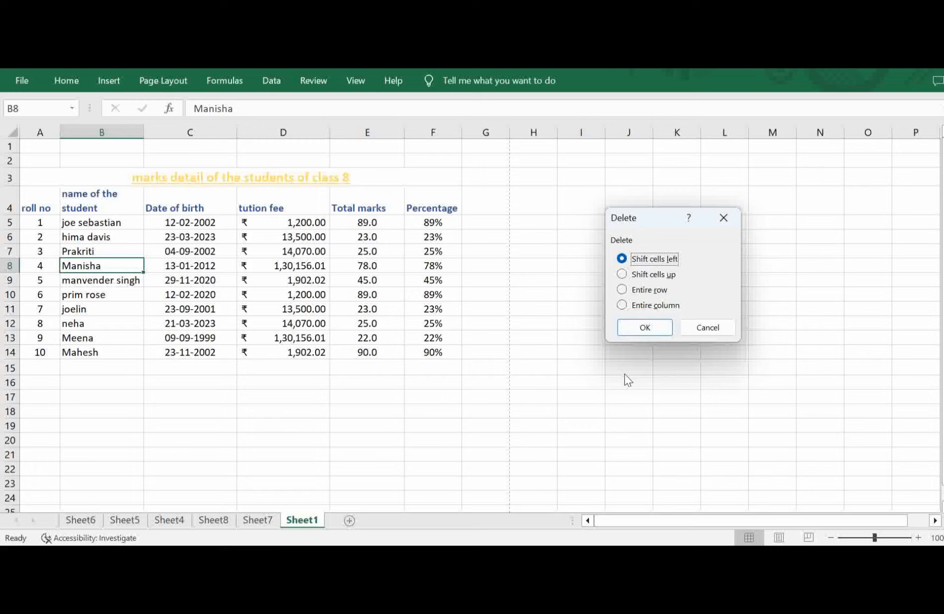
left_click(644, 326)
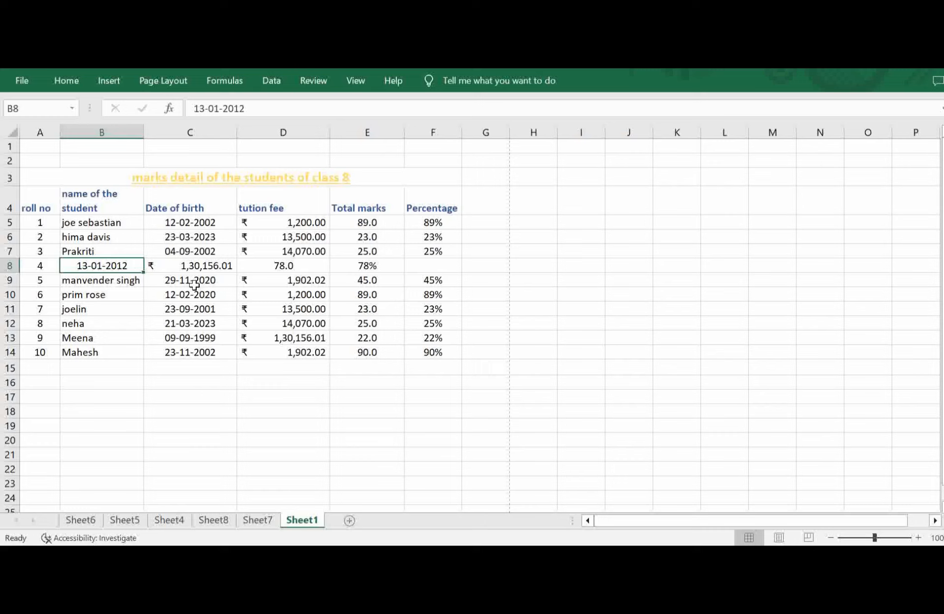
key("ctrl+z")
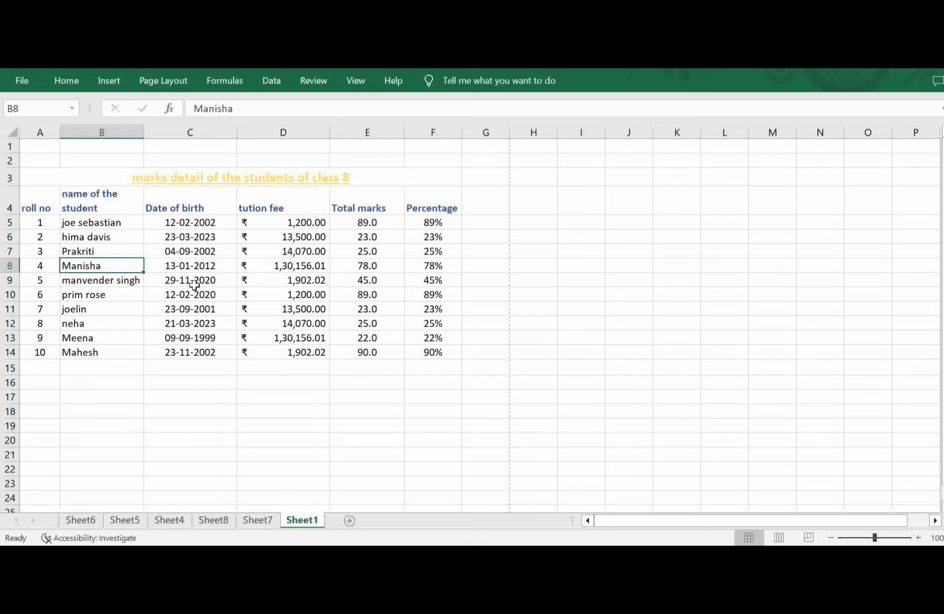
Delete cell B8 with the Shift cells up option, and undo the deletion.
left_click(67, 82)
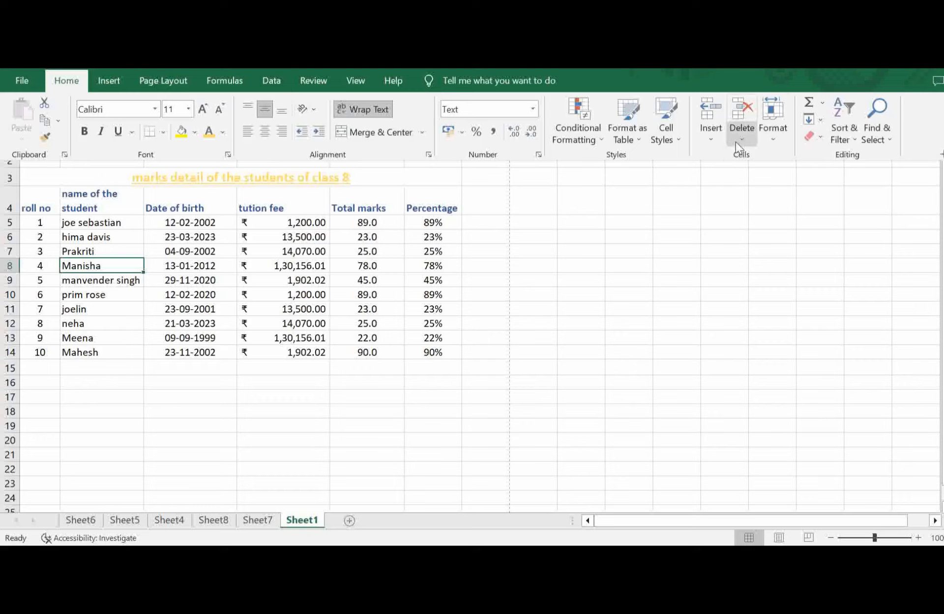
left_click(740, 141)
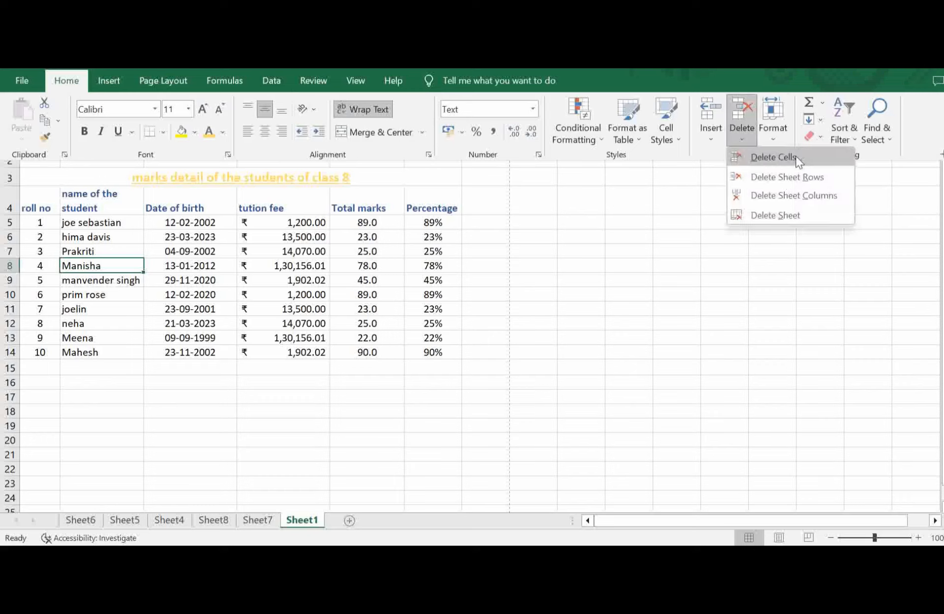
left_click(796, 155)
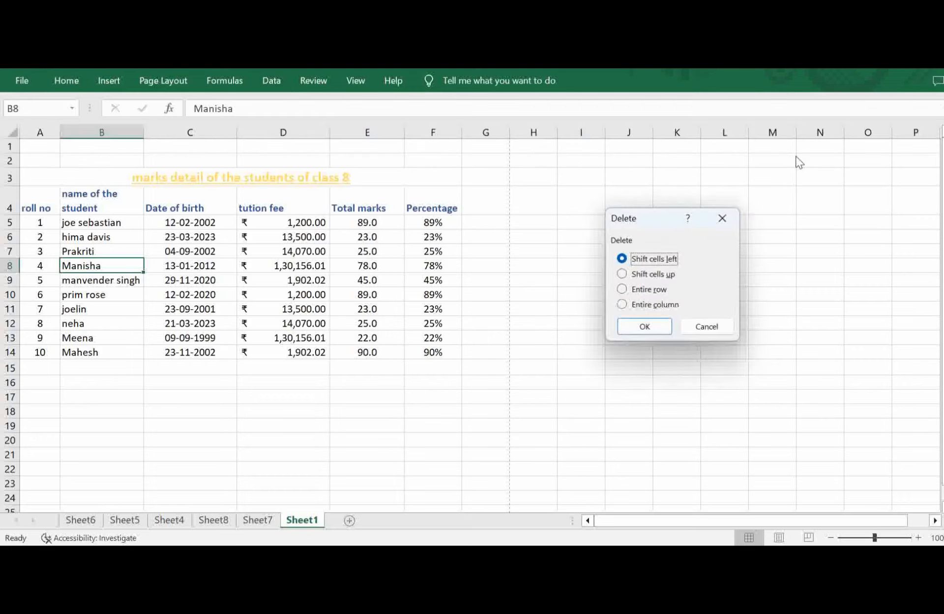
left_click(637, 274)
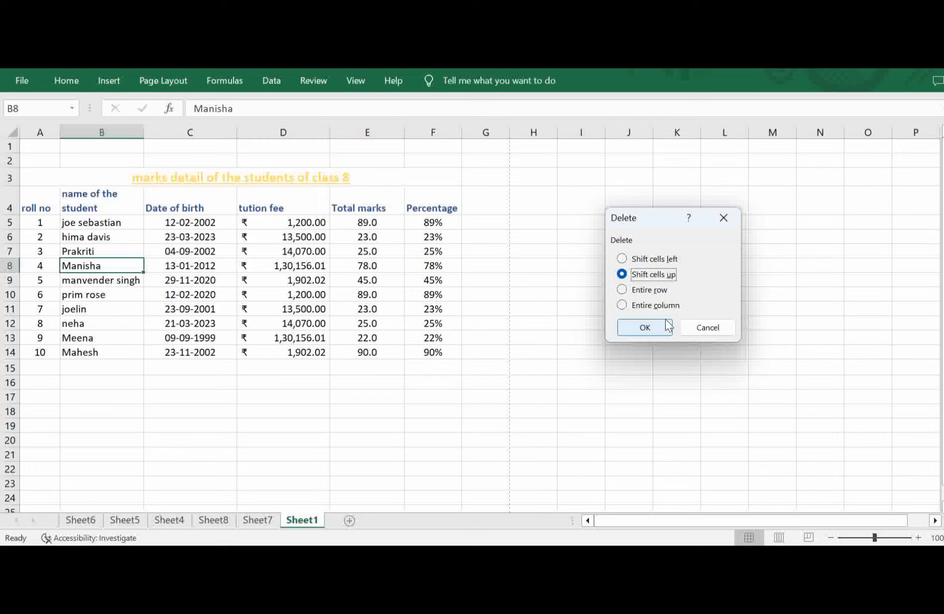
left_click(637, 329)
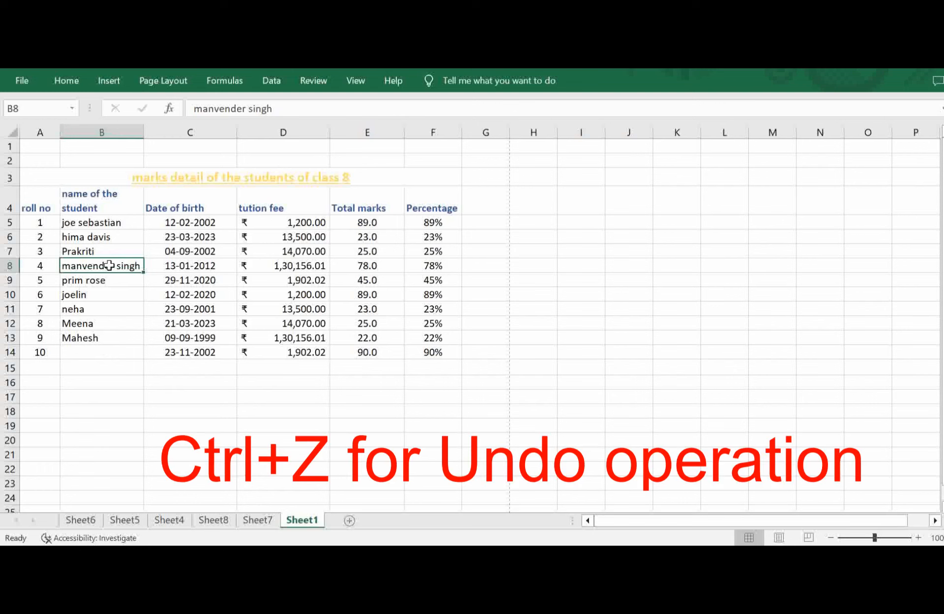
key("ctrl+z")
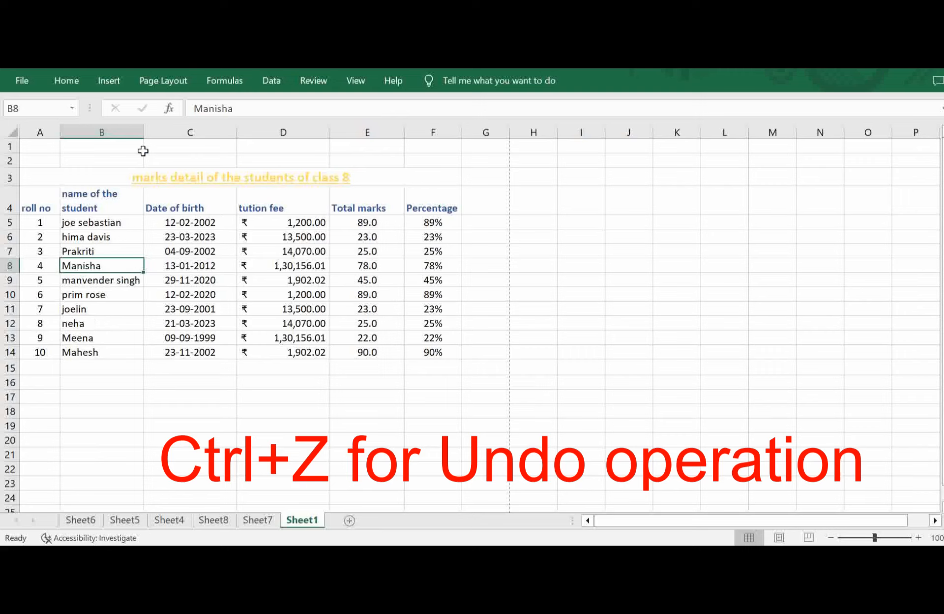
Delete row 8 by using Delete Cells on B8 with the Entire row option, and undo the deletion.
left_click(66, 79)
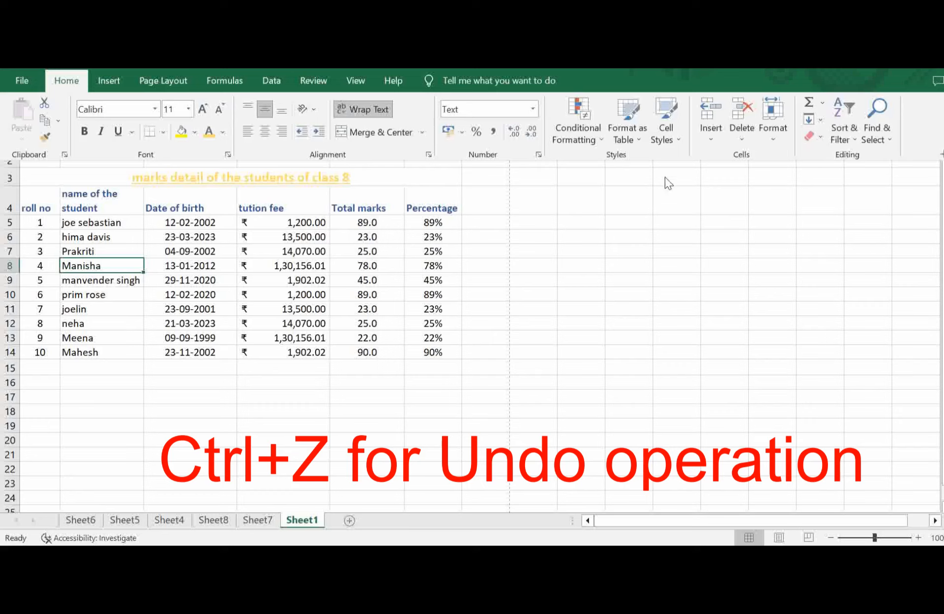
left_click(743, 141)
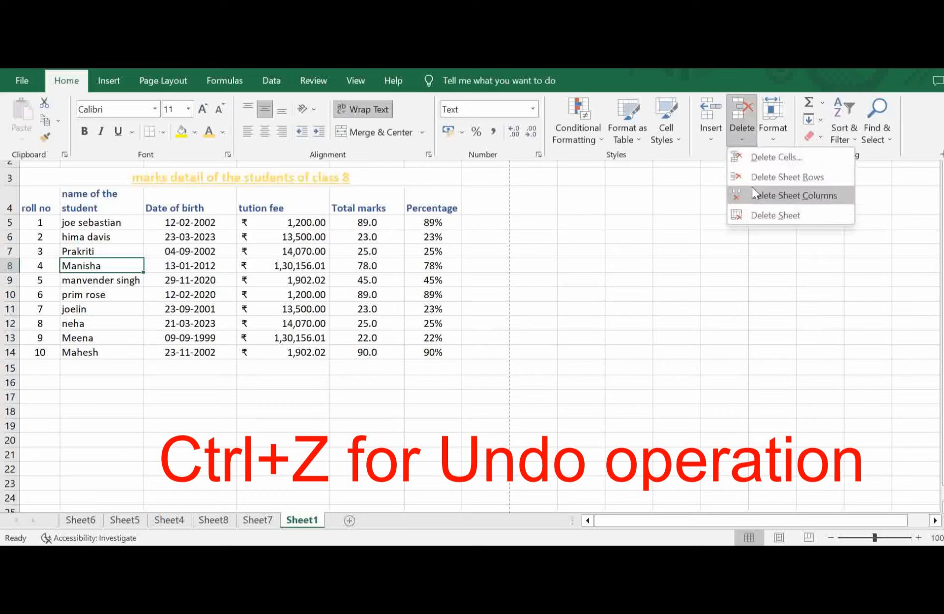
left_click(770, 156)
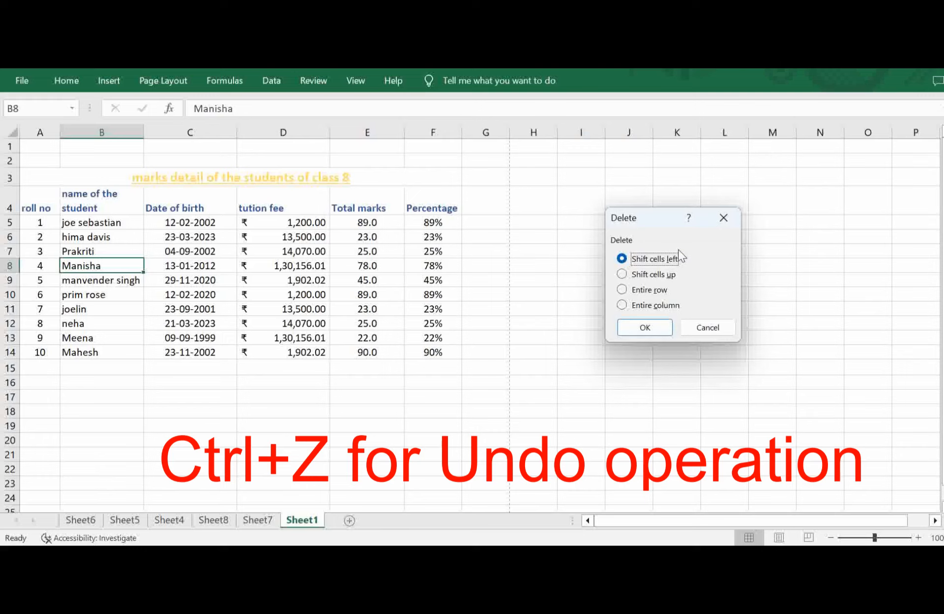
left_click(637, 292)
left_click(644, 330)
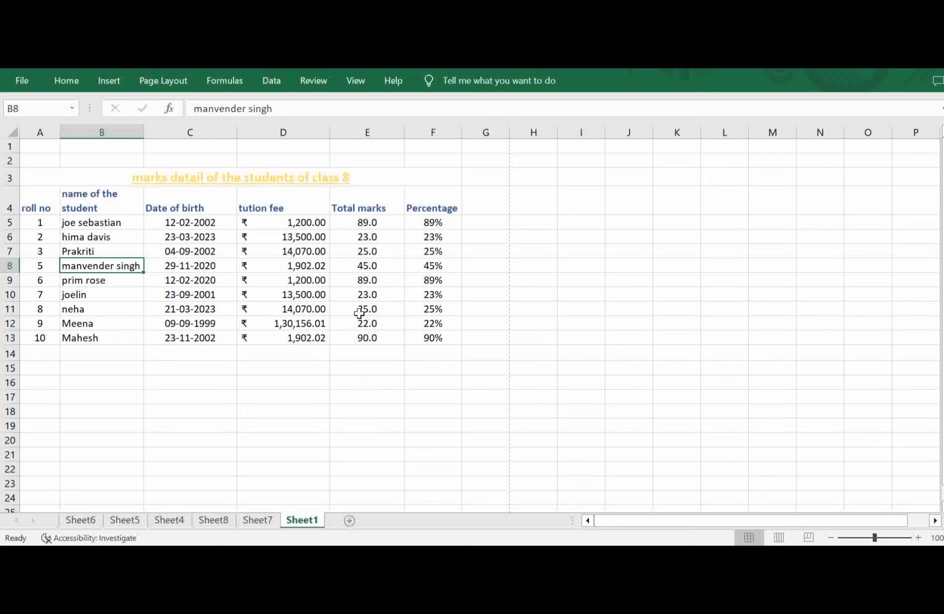
key("ctrl+z")
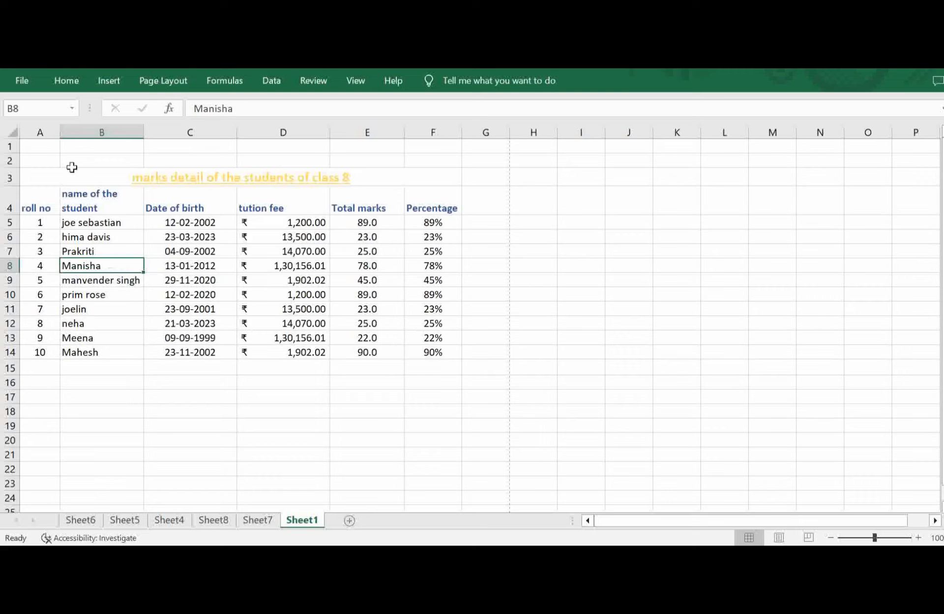
Delete the student name column by using Delete Cells on B8 with the Entire column option, and undo the deletion.
left_click(69, 79)
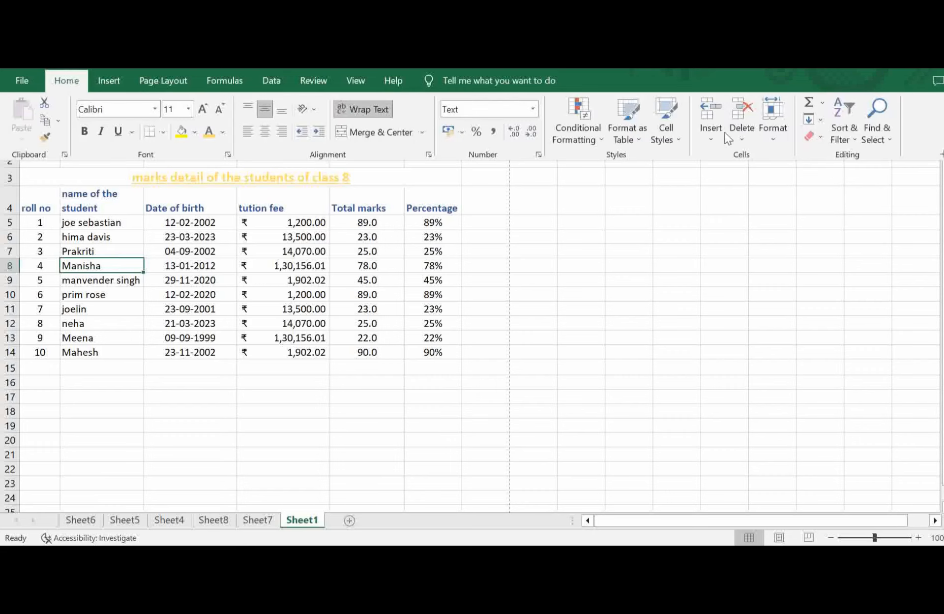
left_click(740, 140)
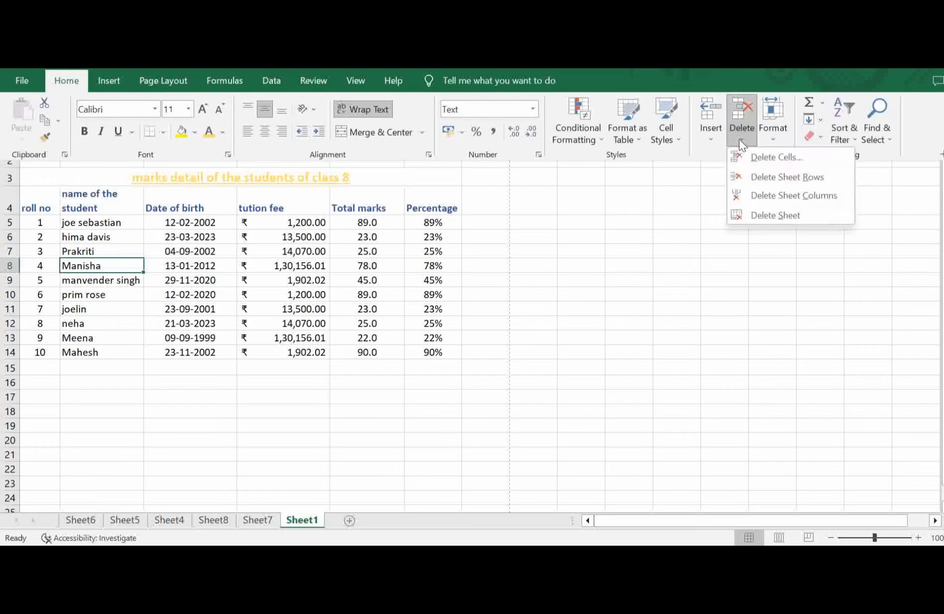
left_click(810, 152)
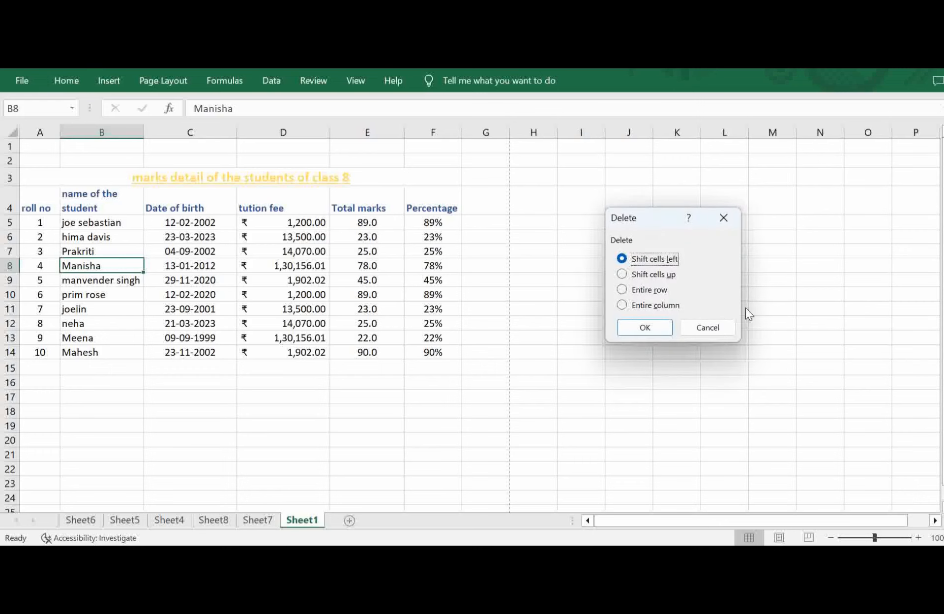
left_click(663, 301)
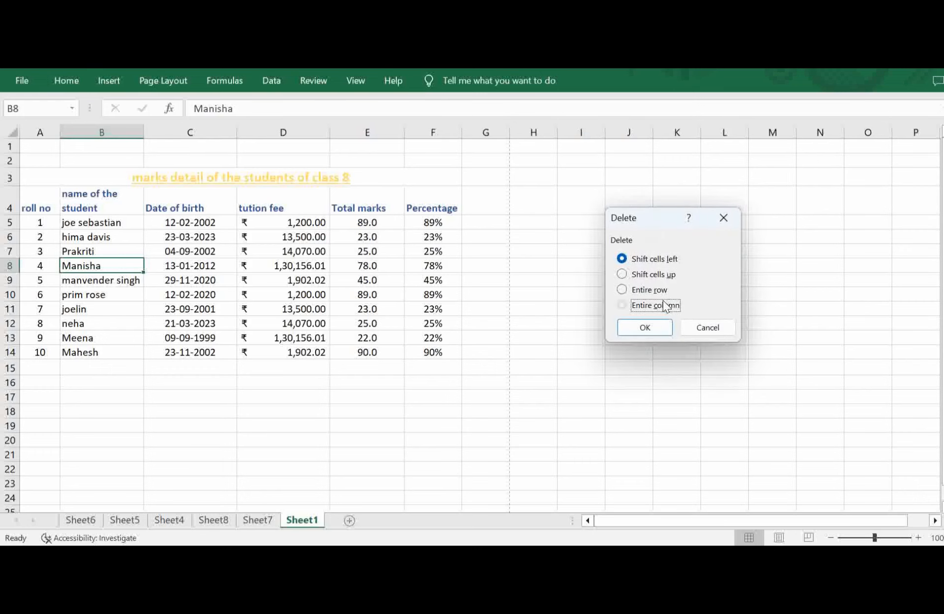
left_click(639, 328)
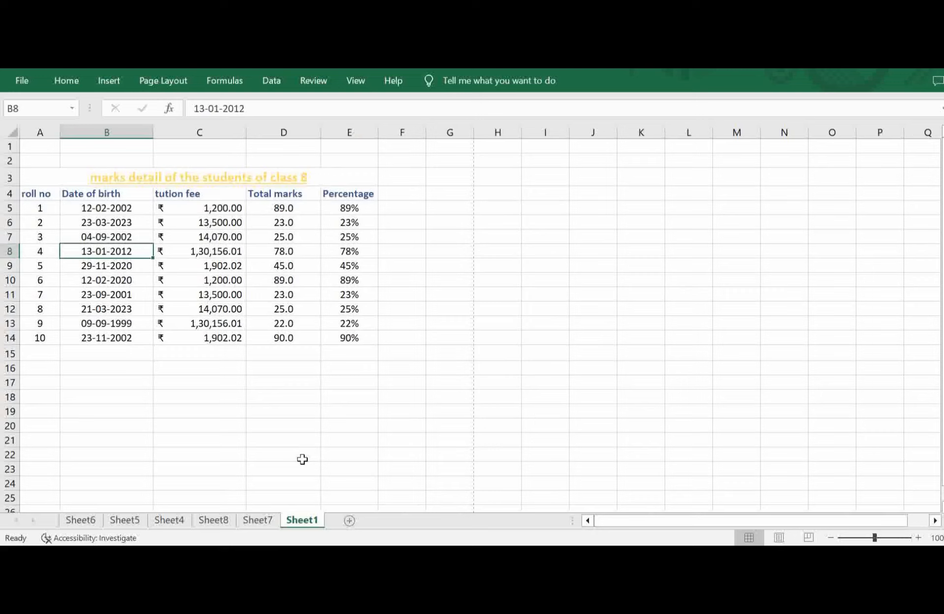
key("ctrl+z")
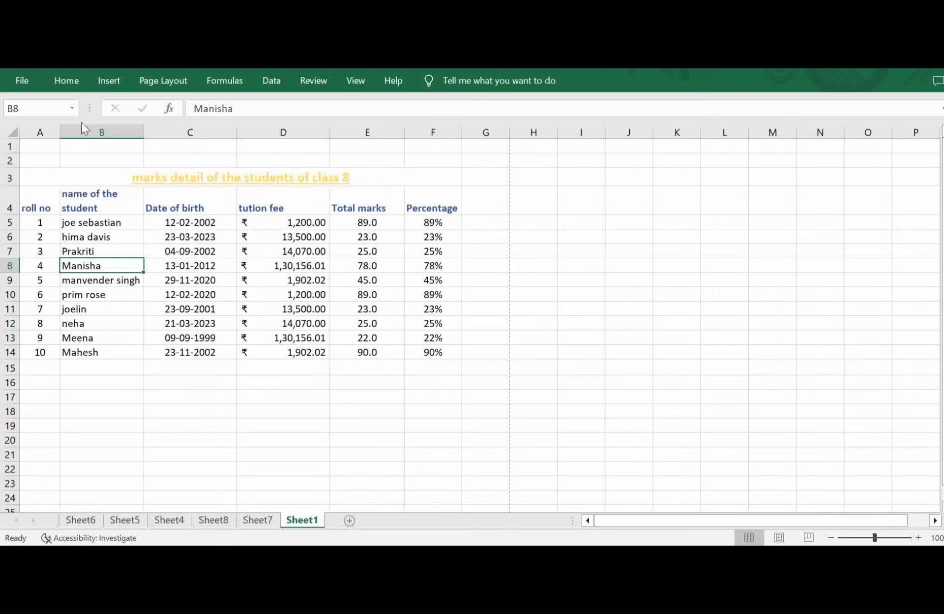
Remove row 8 with the Delete Sheet Rows command, and undo the removal.
left_click(73, 81)
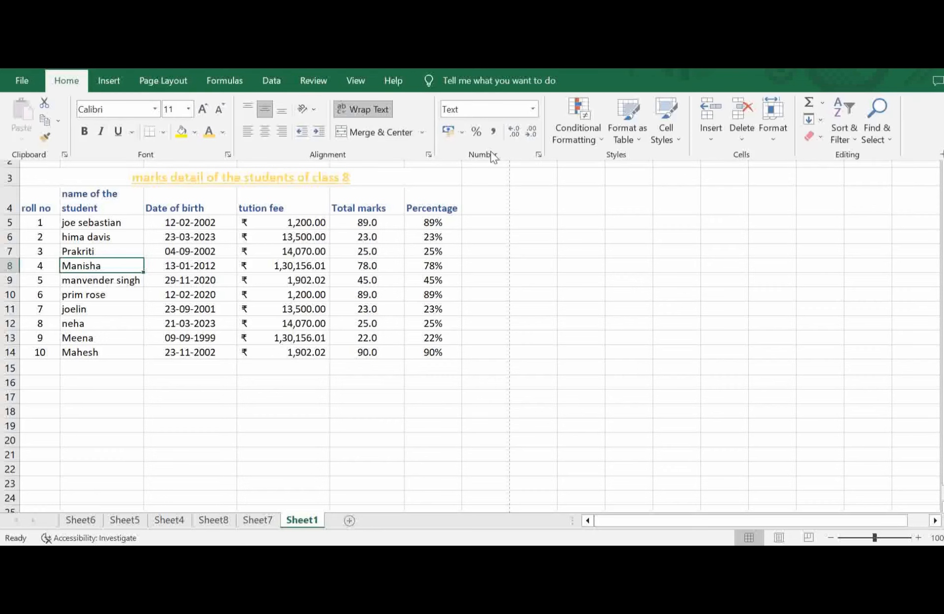
left_click(743, 139)
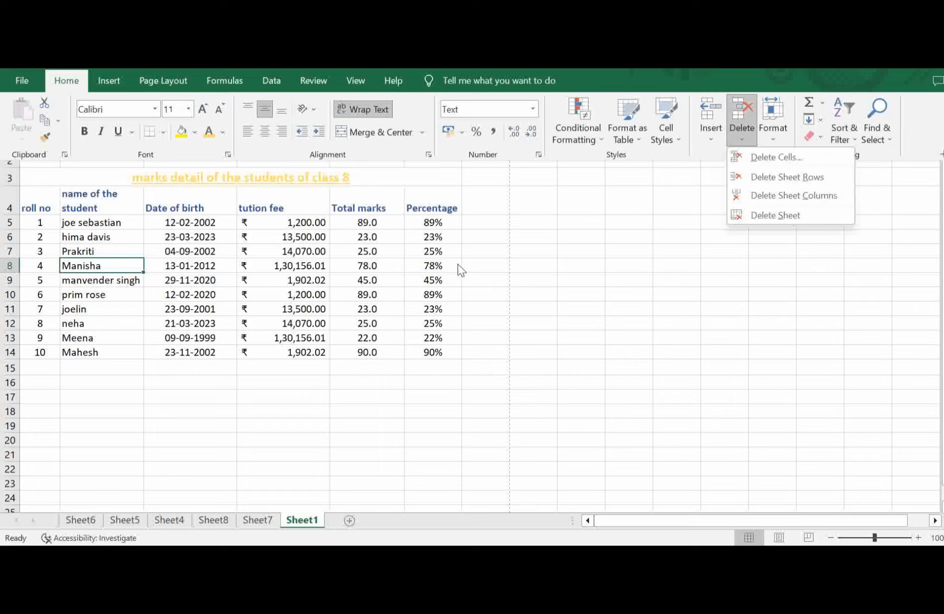
left_click(772, 175)
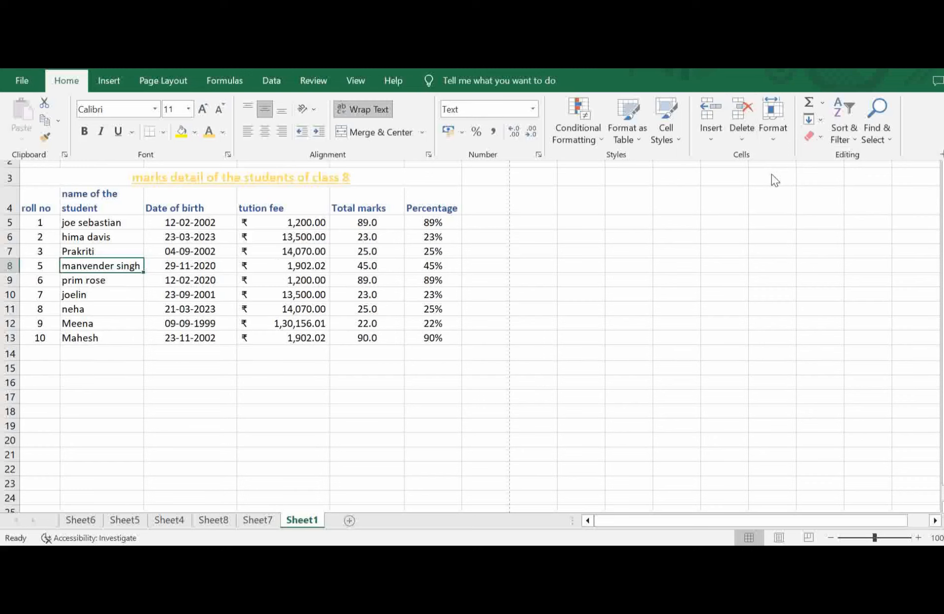
key("ctrl+z")
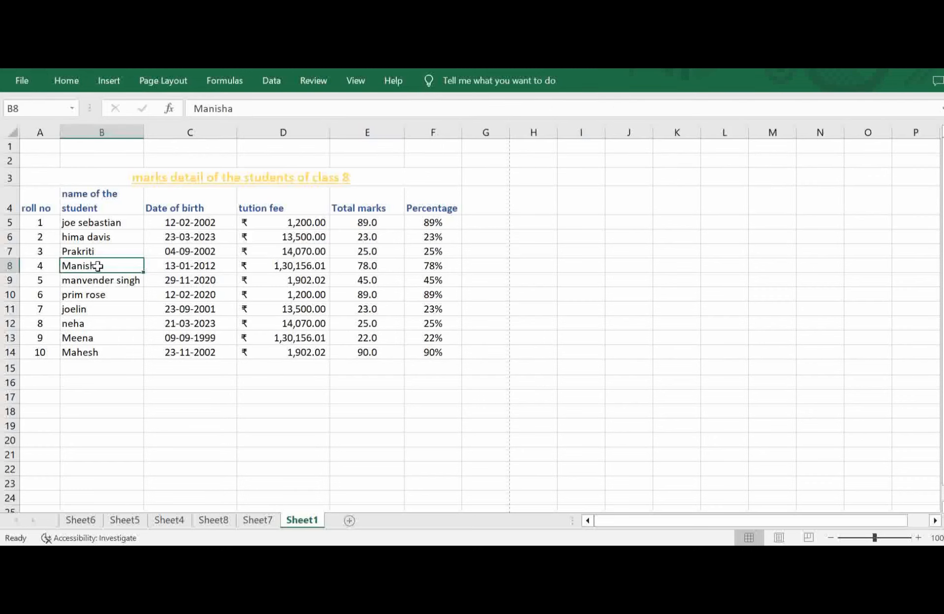
Remove rows 8 and 9 together by using Delete Sheet Rows on B8:B9, and undo the removal.
left_click_drag(99, 266, 98, 280)
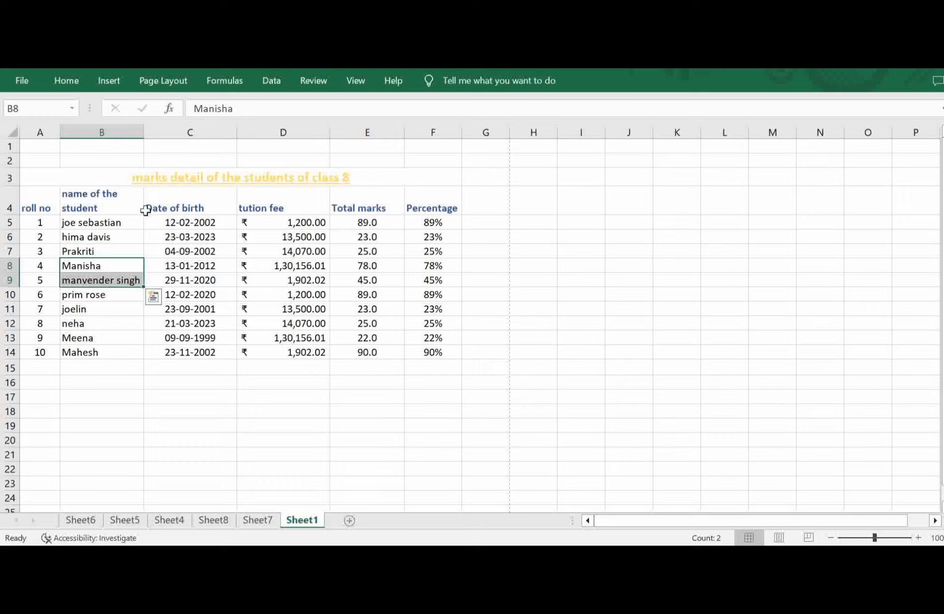
left_click(65, 81)
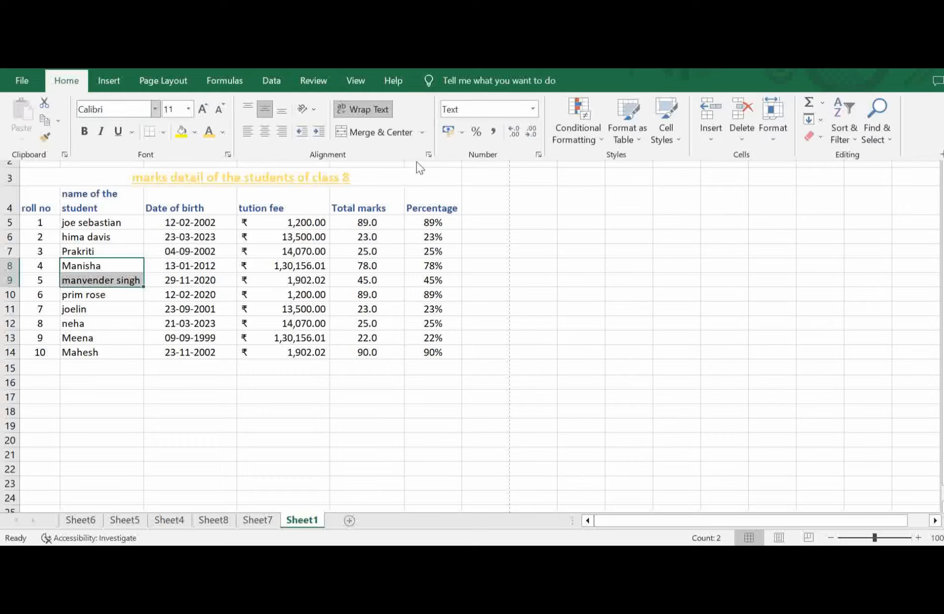
left_click(746, 140)
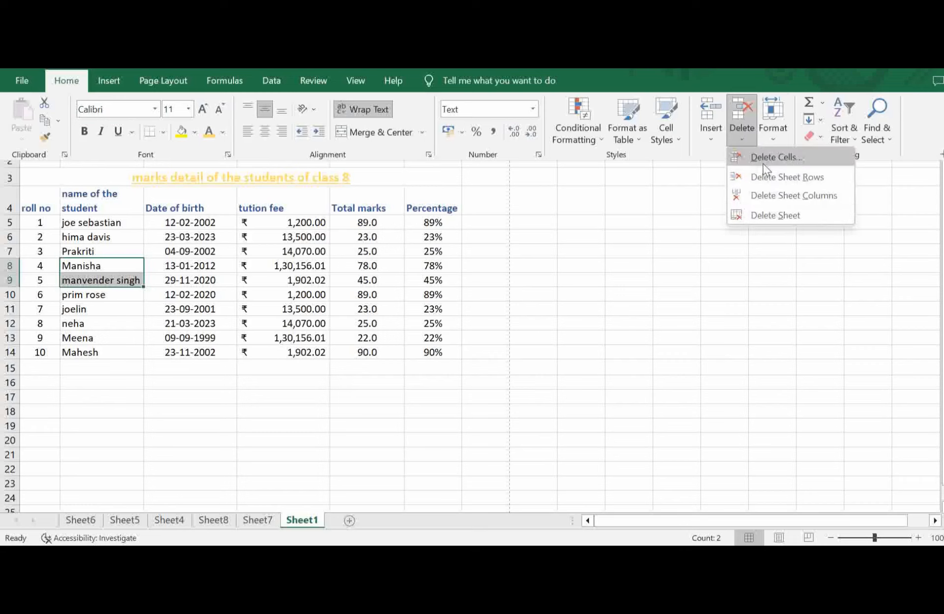
left_click(793, 176)
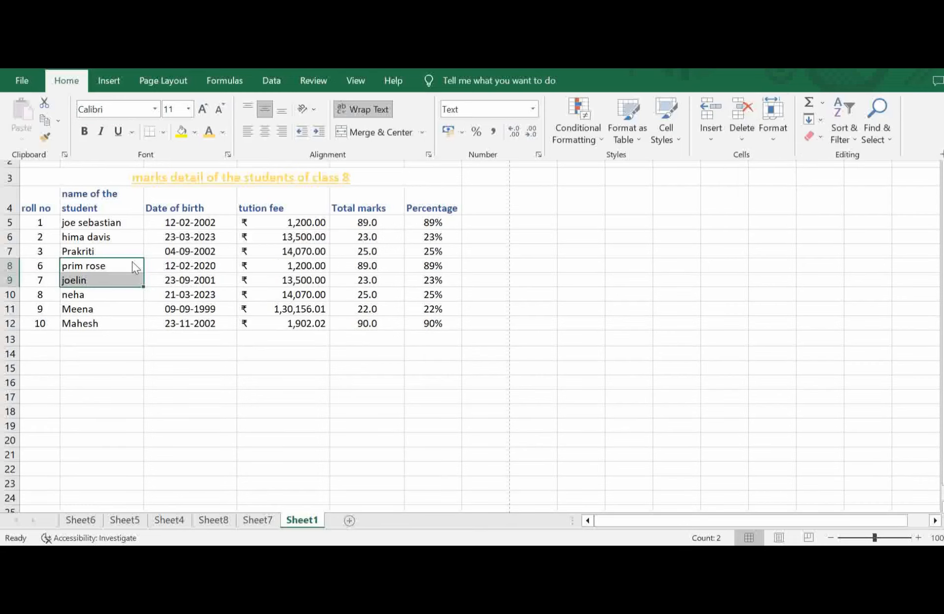
key("ctrl+z")
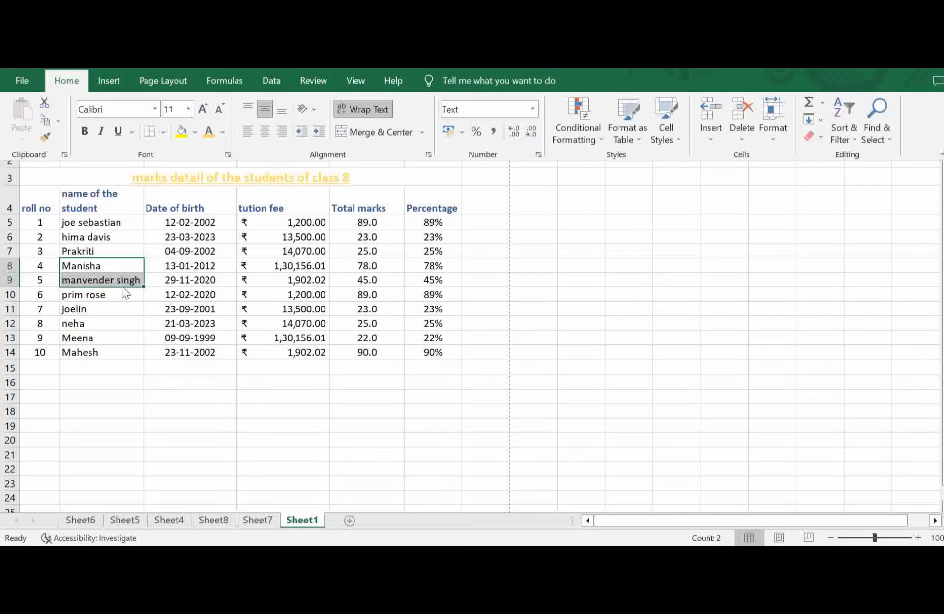
Remove the student name column with Delete Sheet Columns, delete the Date of birth column as well, and undo both deletions.
left_click(746, 140)
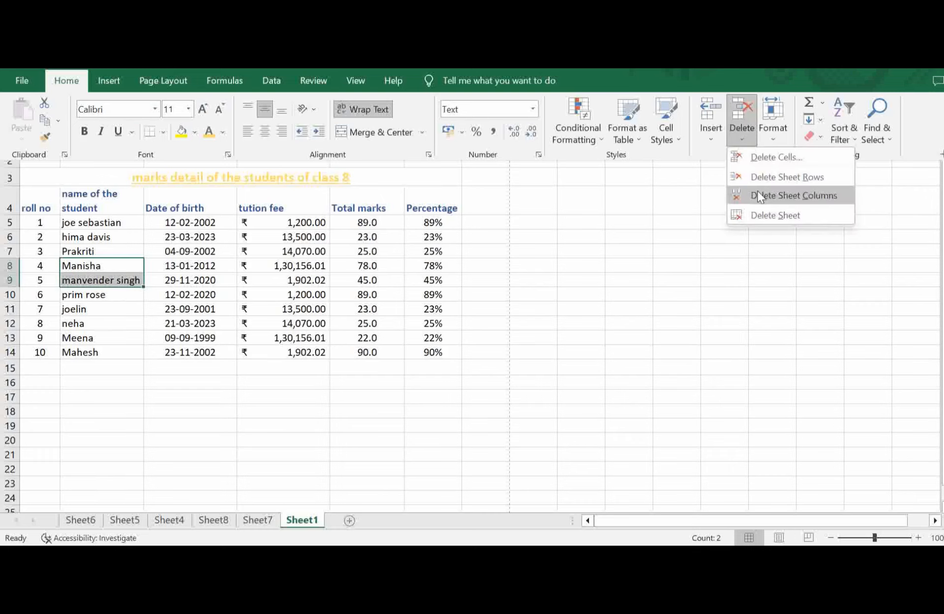
left_click(823, 196)
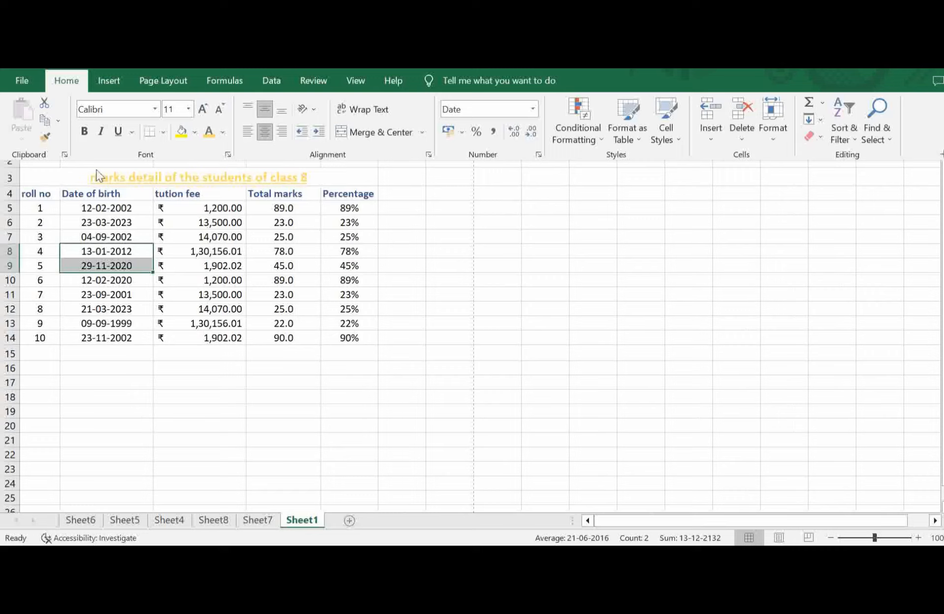
left_click(117, 309)
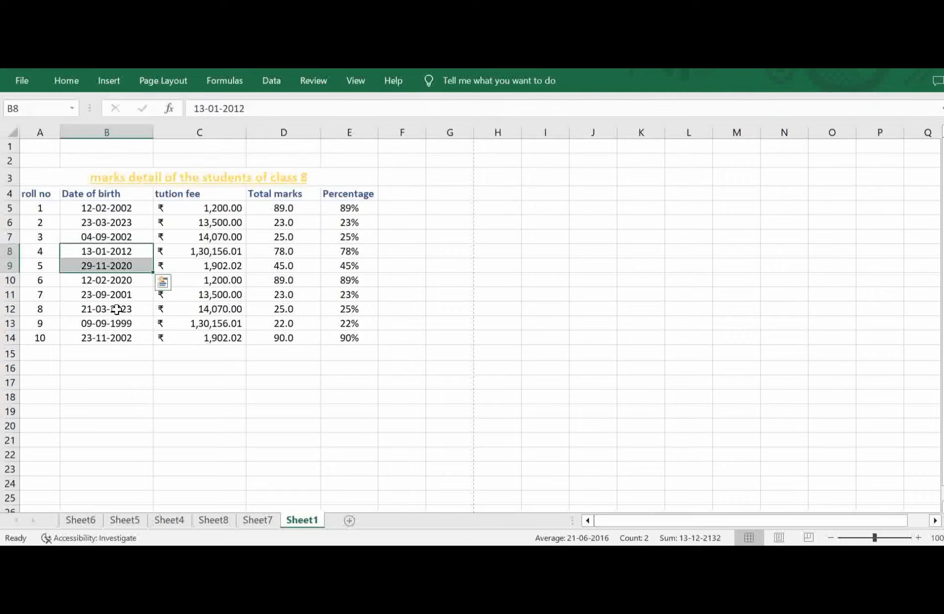
left_click(105, 130)
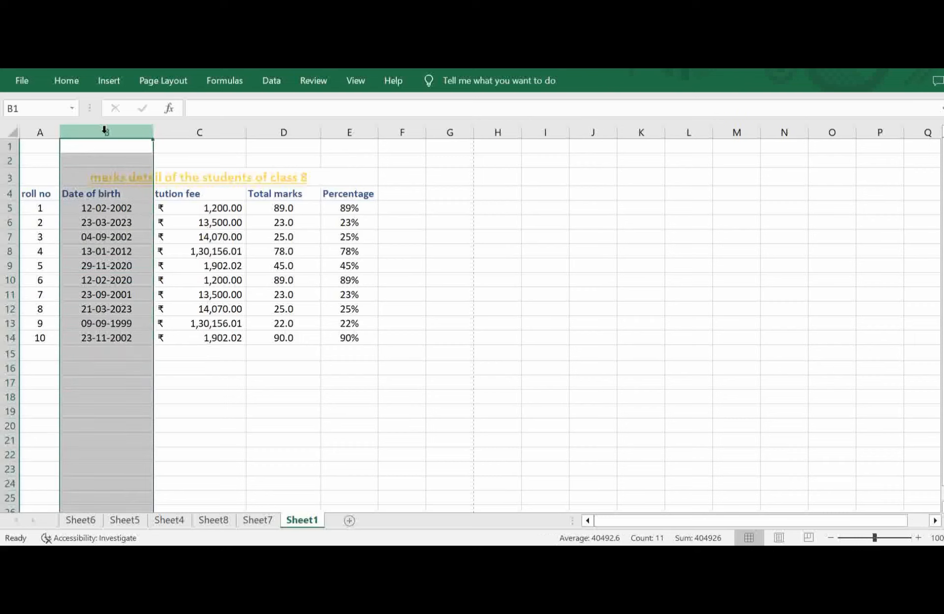
right_click(104, 131)
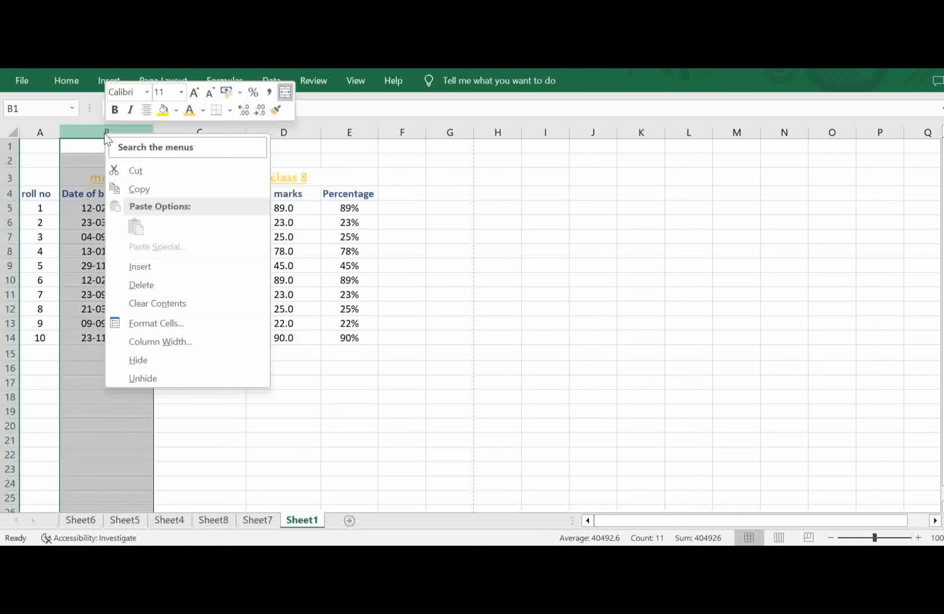
left_click(154, 288)
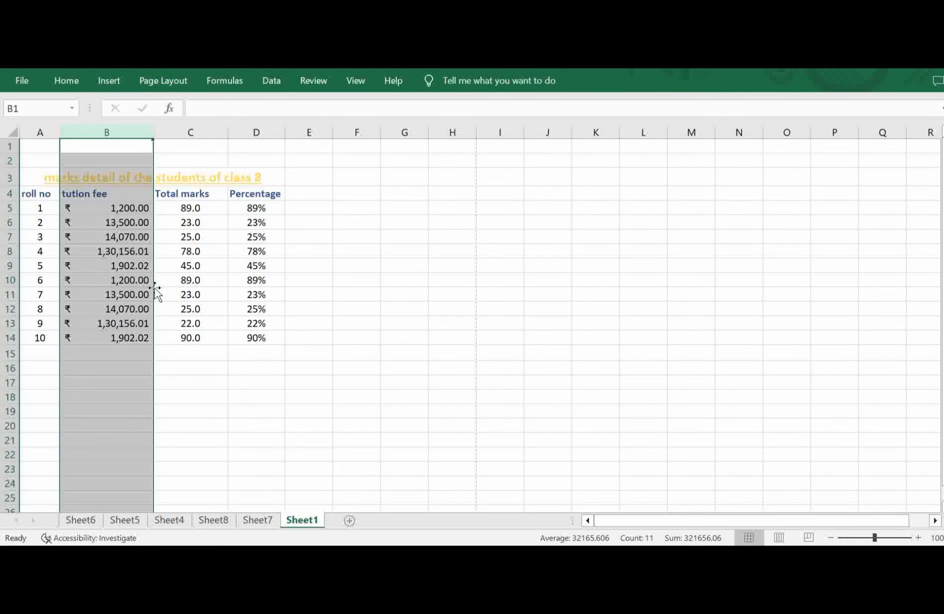
key("ctrl+z")
key("ctrl+z")
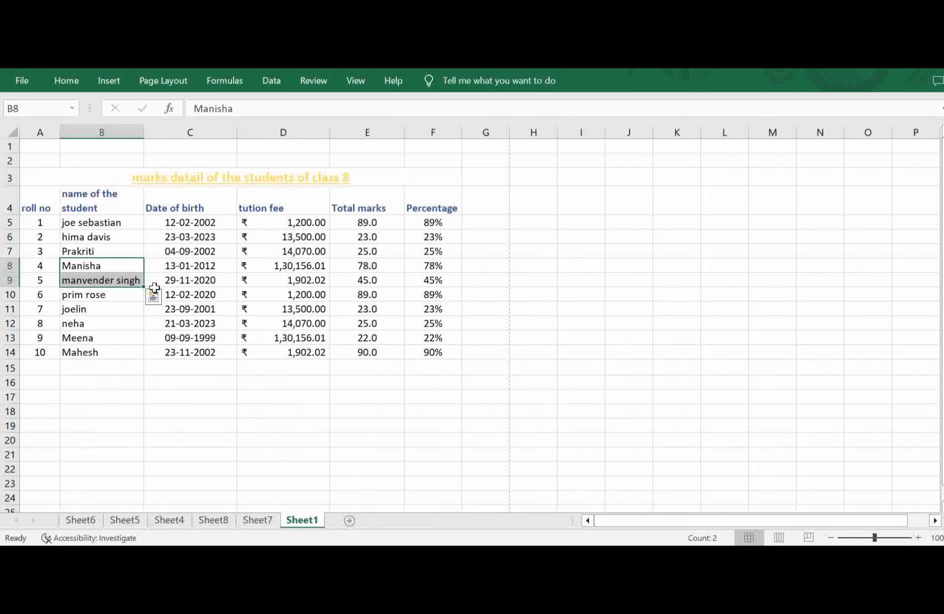
Try the Delete Sheet command on Sheet1, and cancel the deletion.
left_click(65, 81)
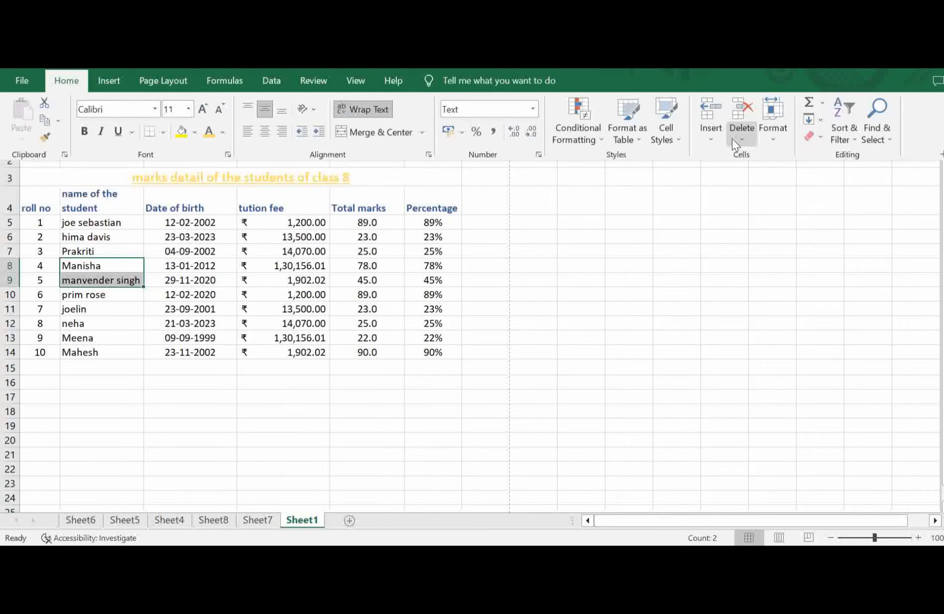
left_click(743, 137)
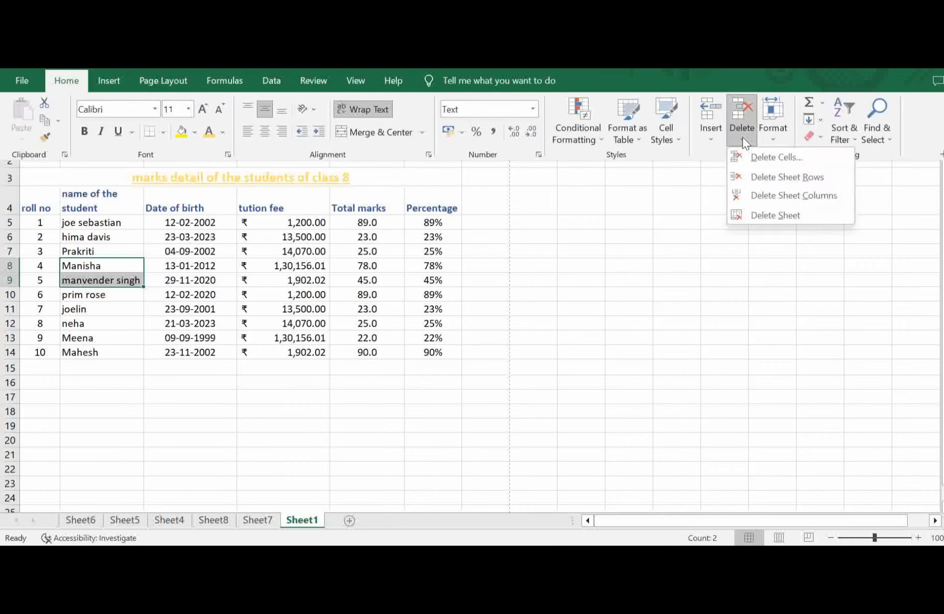
left_click(785, 217)
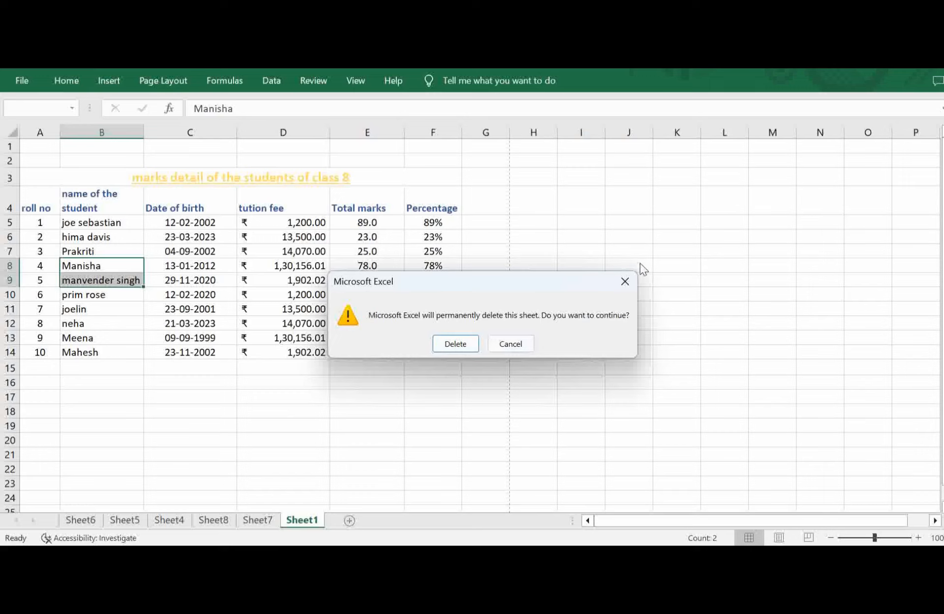
left_click(625, 281)
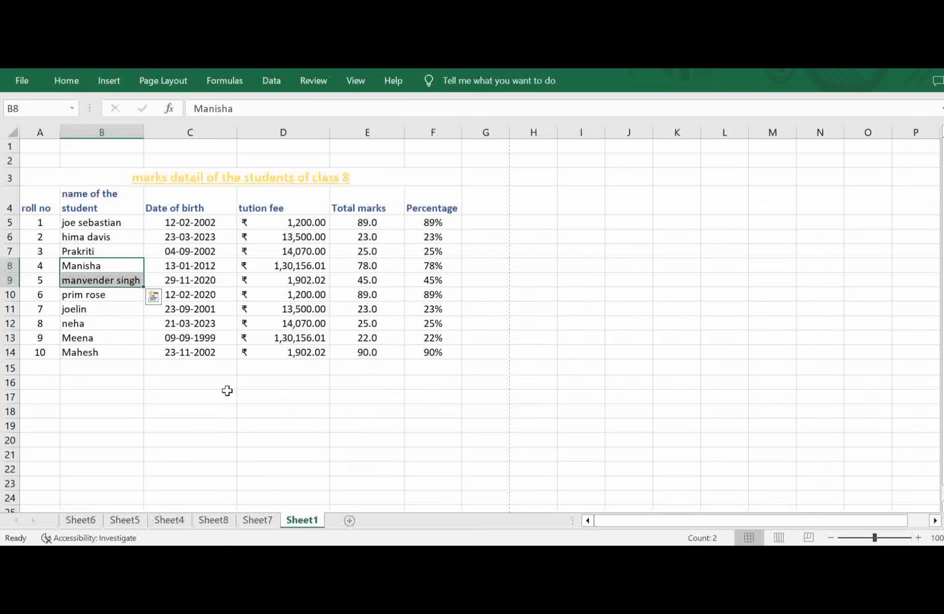
Delete the blank worksheet Sheet6 with the Delete Sheet command.
left_click(81, 519)
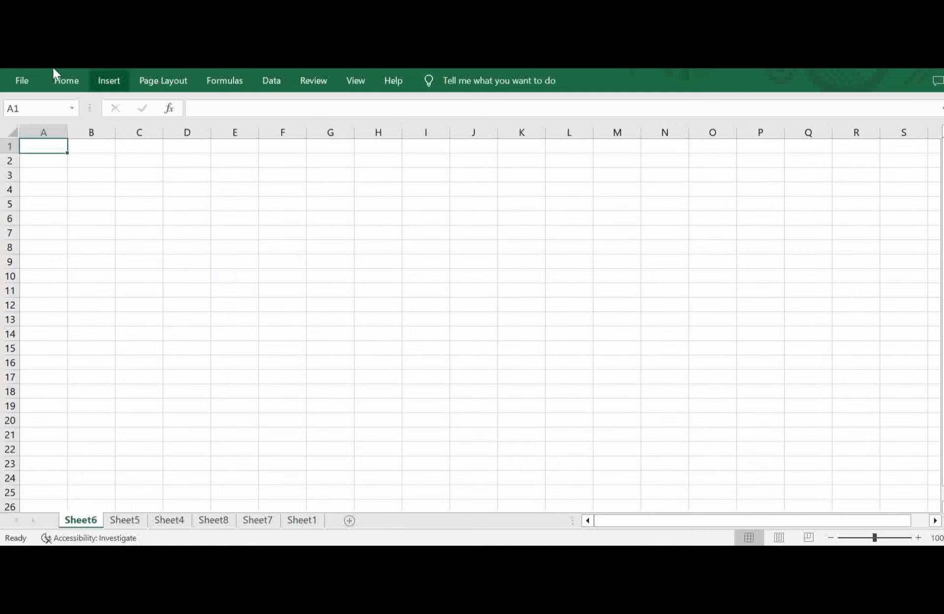
left_click(64, 83)
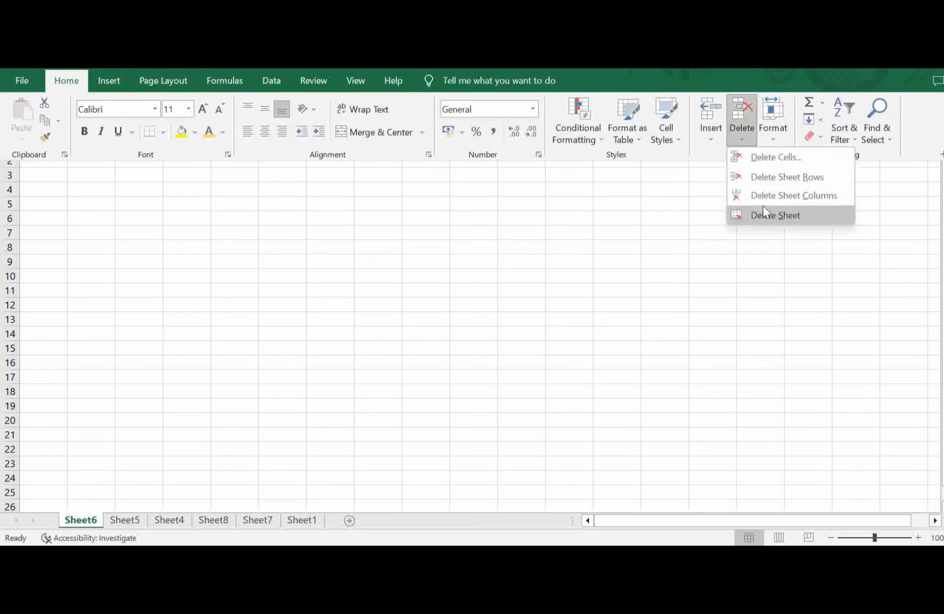
left_click(773, 216)
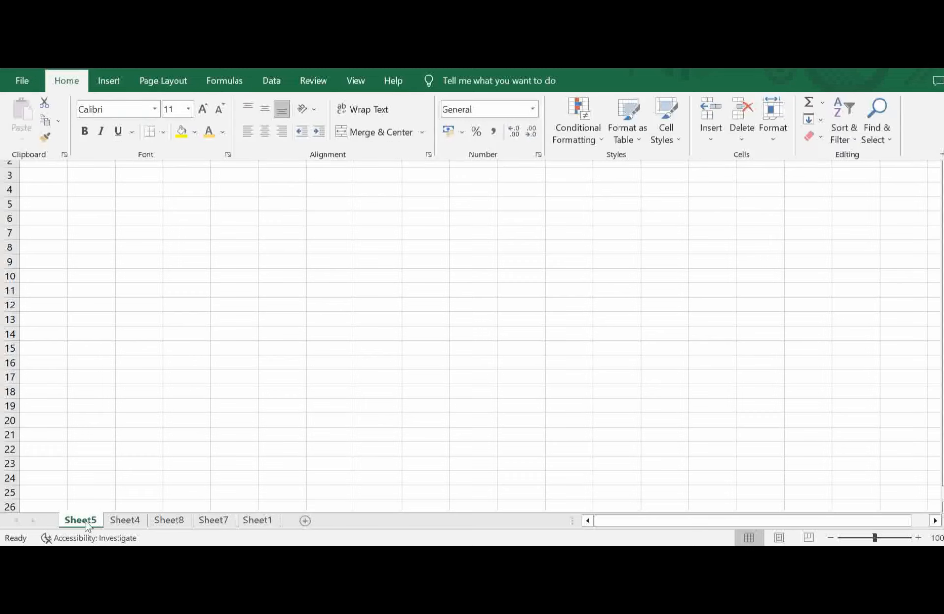
left_click(192, 426)
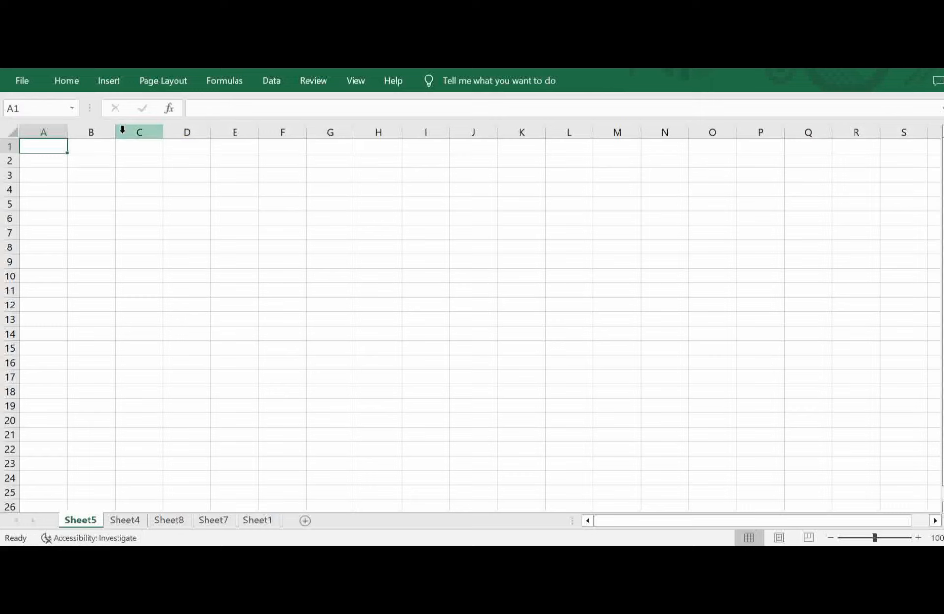
Delete the blank worksheets Sheet5 and Sheet4 with the Delete Sheet command.
left_click(67, 79)
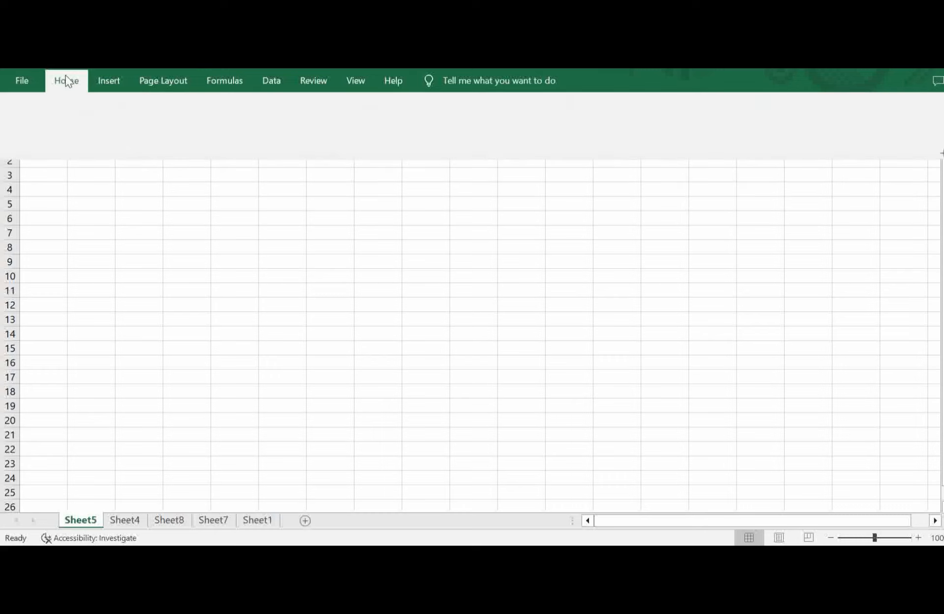
left_click(737, 136)
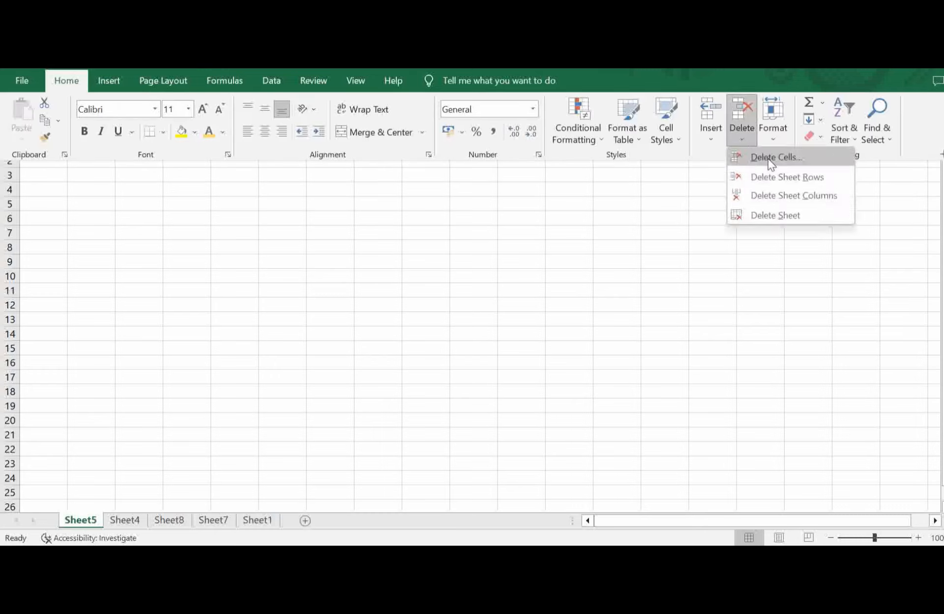
left_click(774, 215)
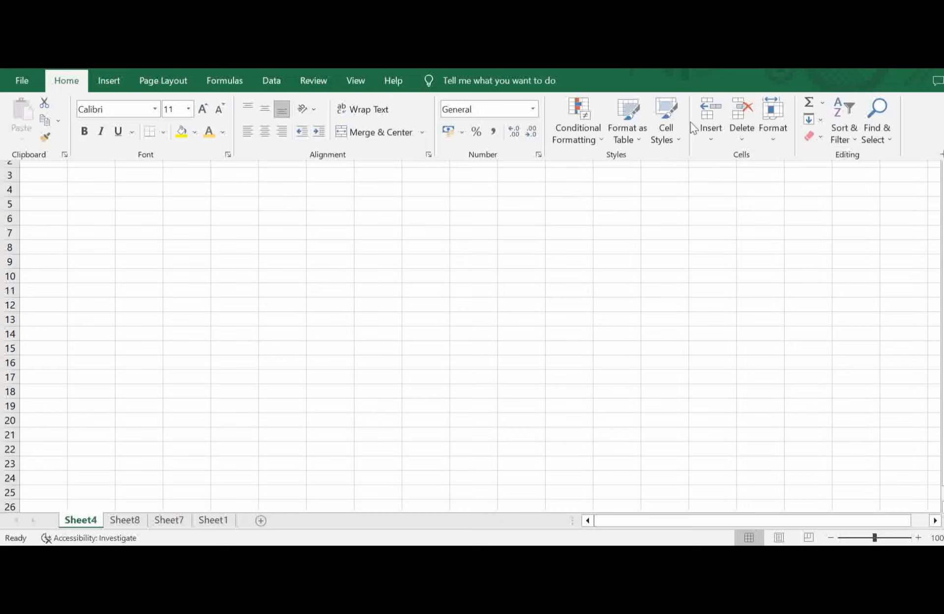
left_click(736, 127)
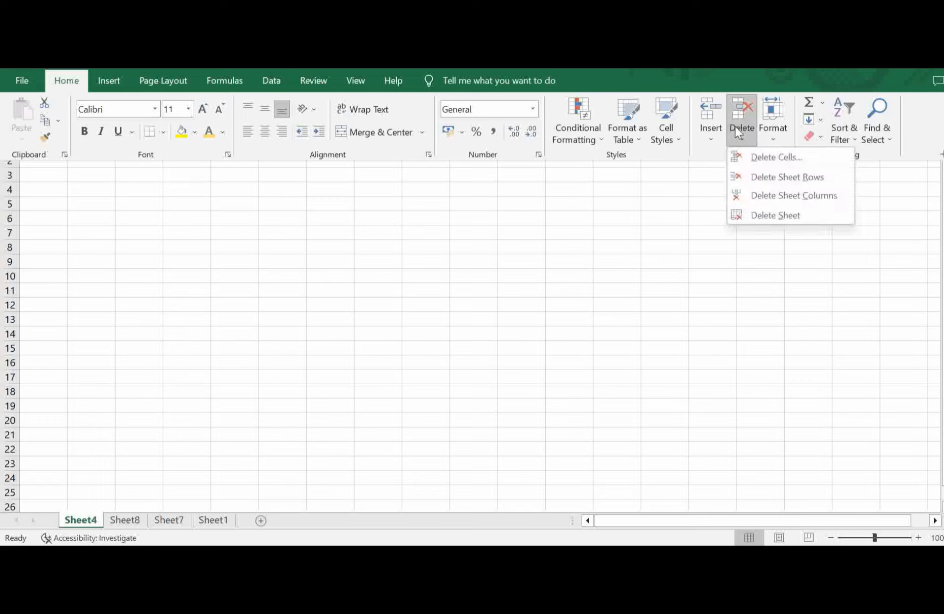
left_click(757, 217)
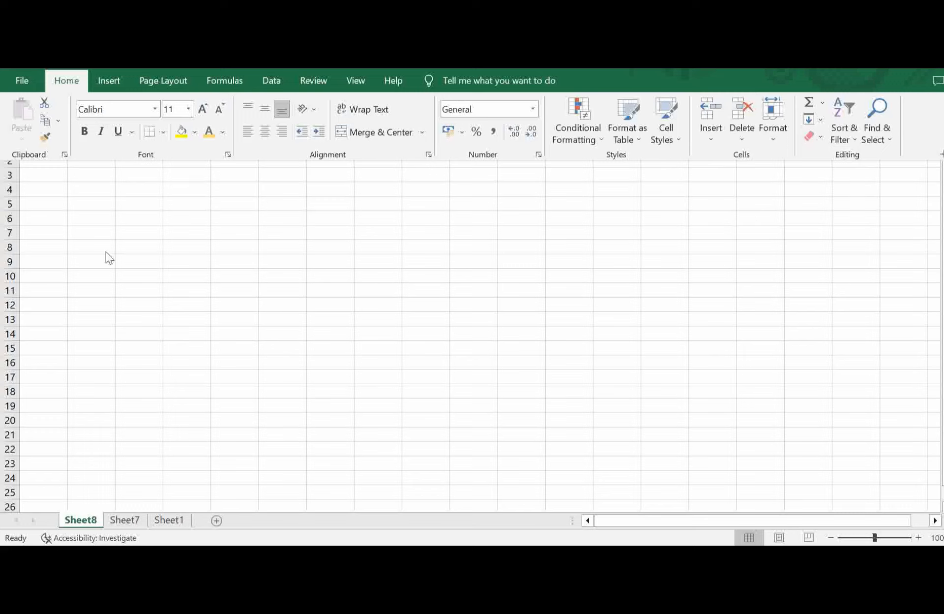
Delete the blank worksheets Sheet8 and Sheet7, leaving only Sheet1 in the workbook.
left_click(735, 137)
left_click(757, 214)
left_click(739, 138)
left_click(758, 217)
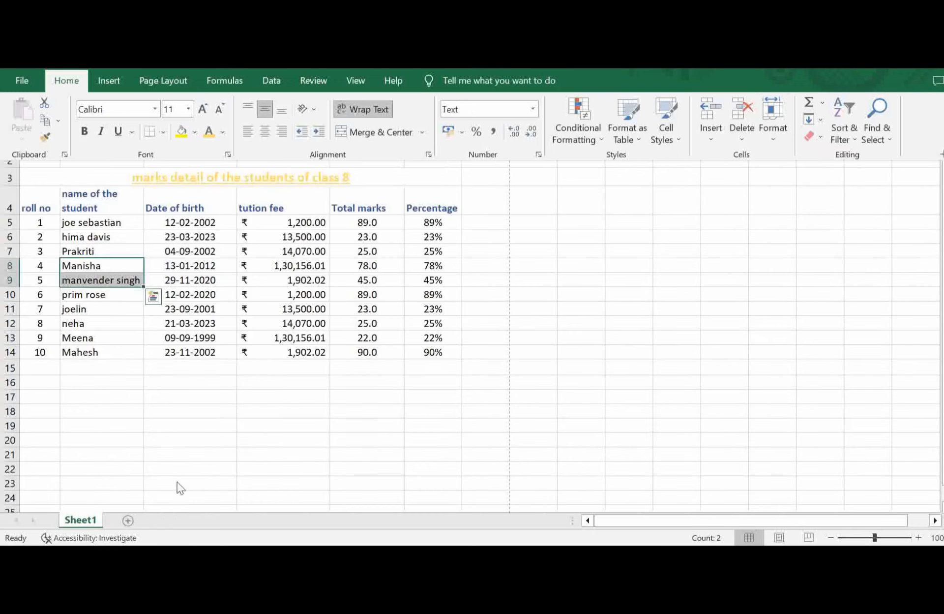
left_click(288, 457)
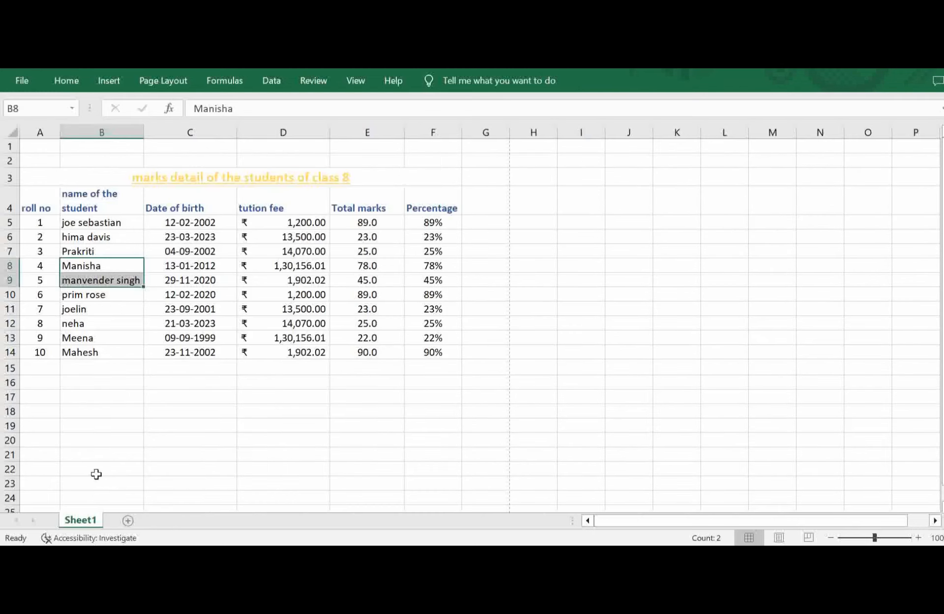
Try to delete Sheet1 while it is the only worksheet in the workbook, and dismiss the message.
left_click(70, 84)
left_click(733, 140)
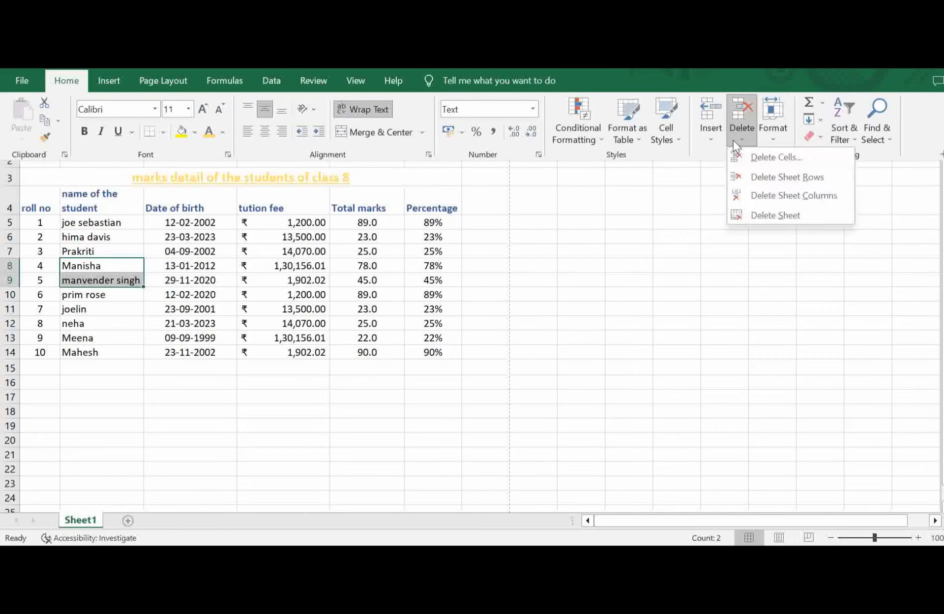
left_click(757, 216)
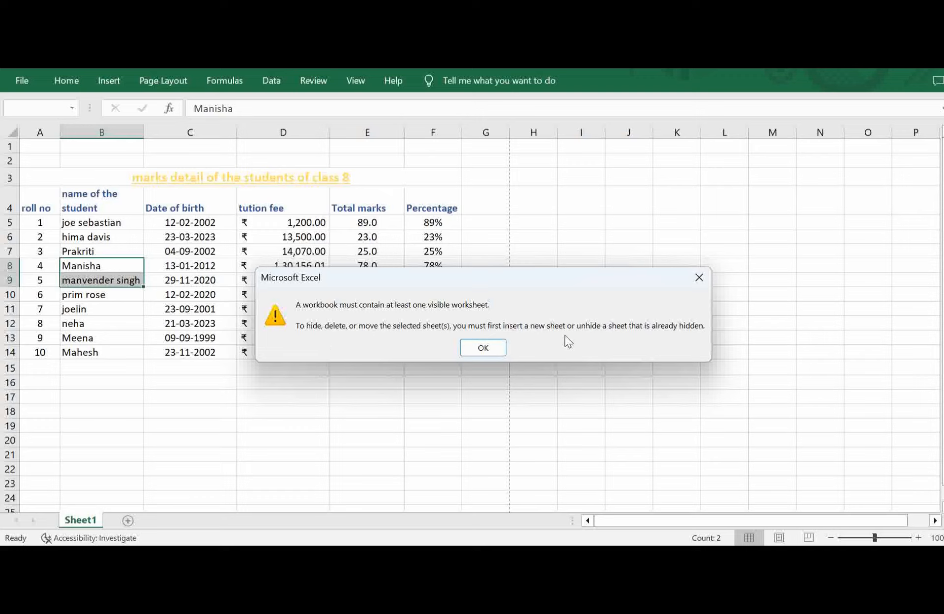
left_click(483, 349)
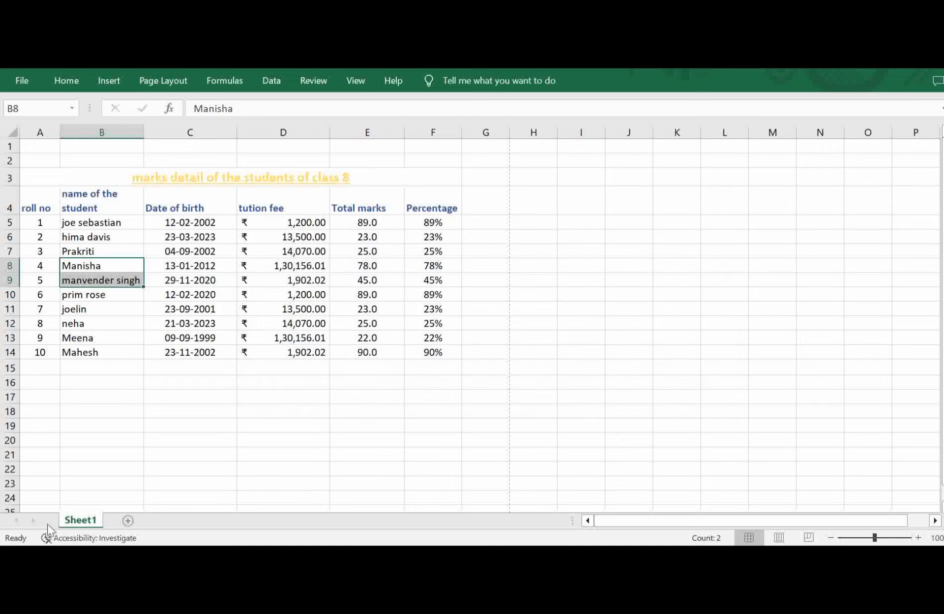
Add a new blank worksheet after Sheet1, and return to Sheet1.
left_click(126, 522)
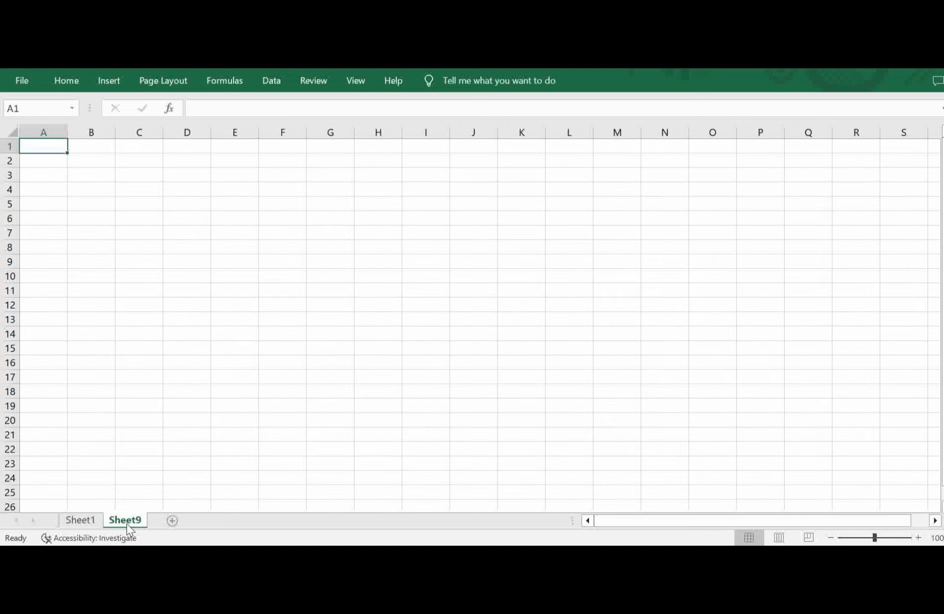
left_click(77, 524)
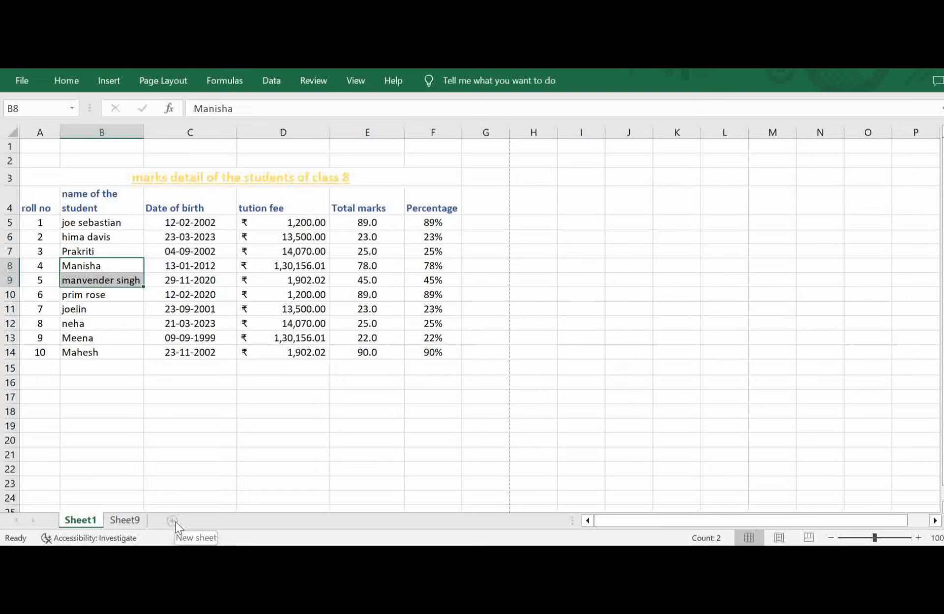
left_click(125, 522)
left_click(89, 522)
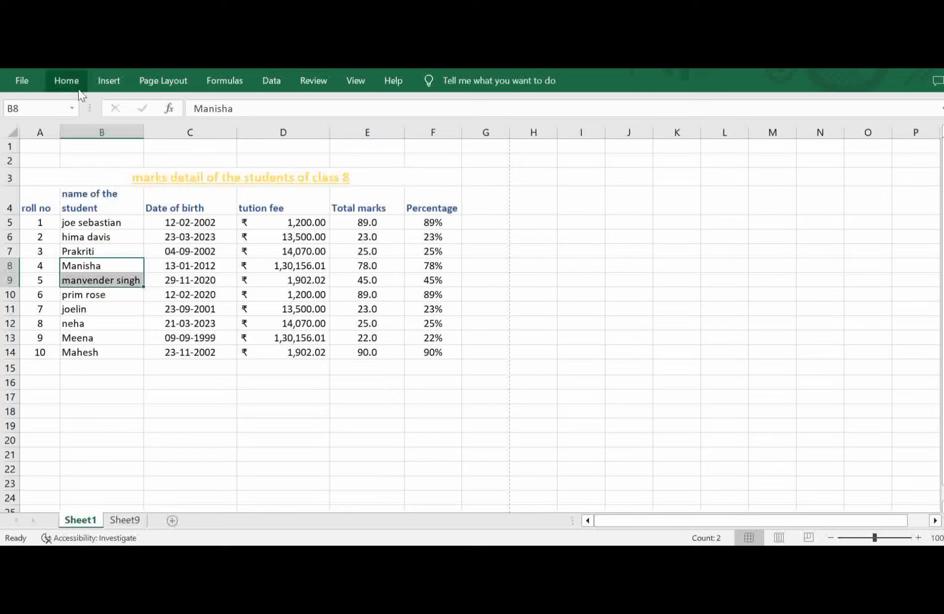
Start deleting Sheet1 with the Delete Sheet command, and cancel the deletion.
left_click(69, 81)
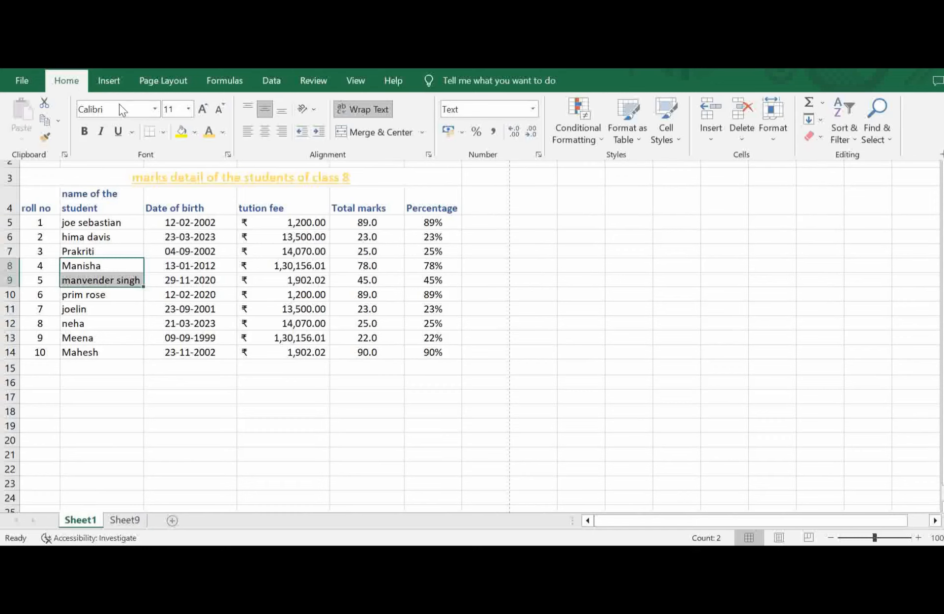
left_click(731, 135)
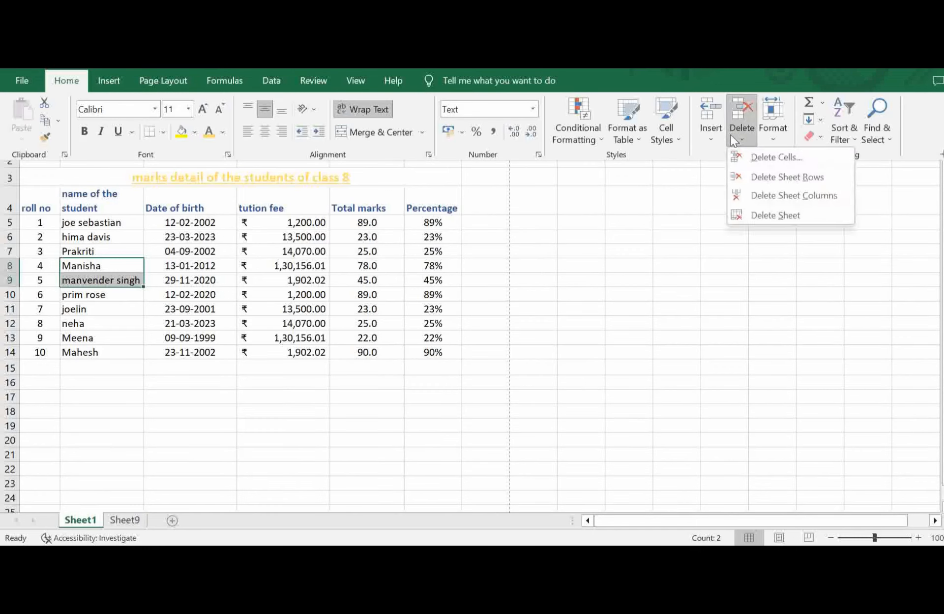
left_click(765, 227)
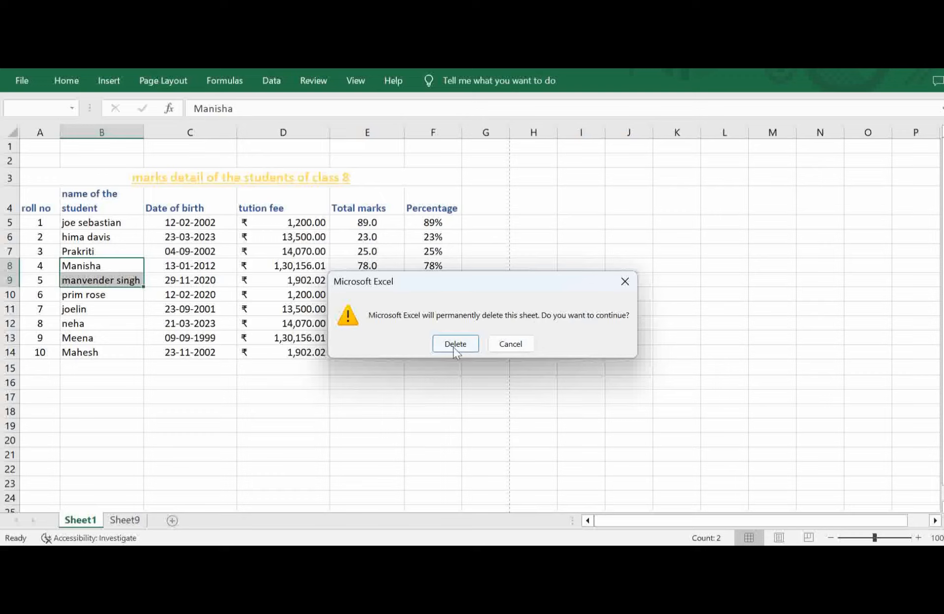
left_click(511, 344)
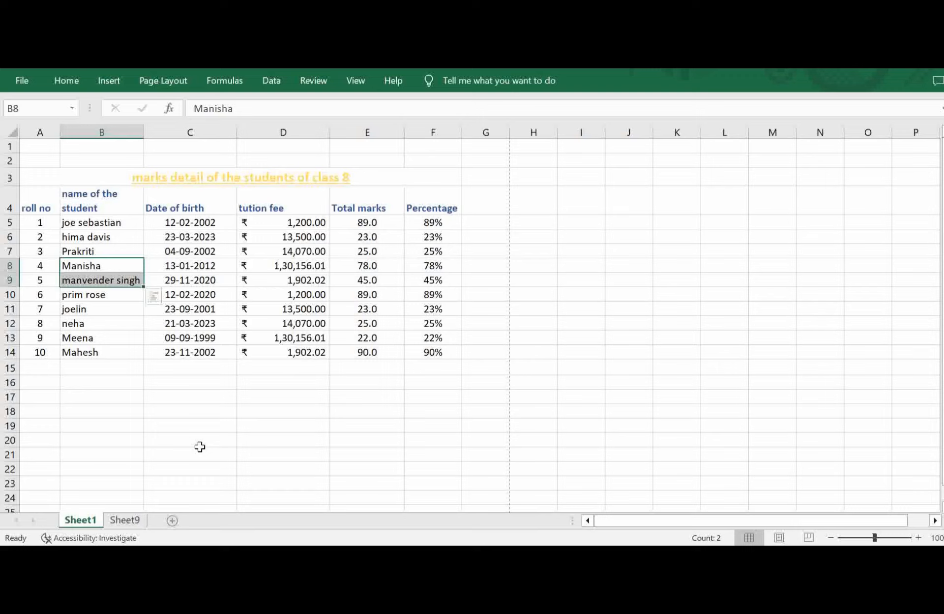
Delete the blank worksheet Sheet9 with the Delete Sheet command.
left_click(127, 521)
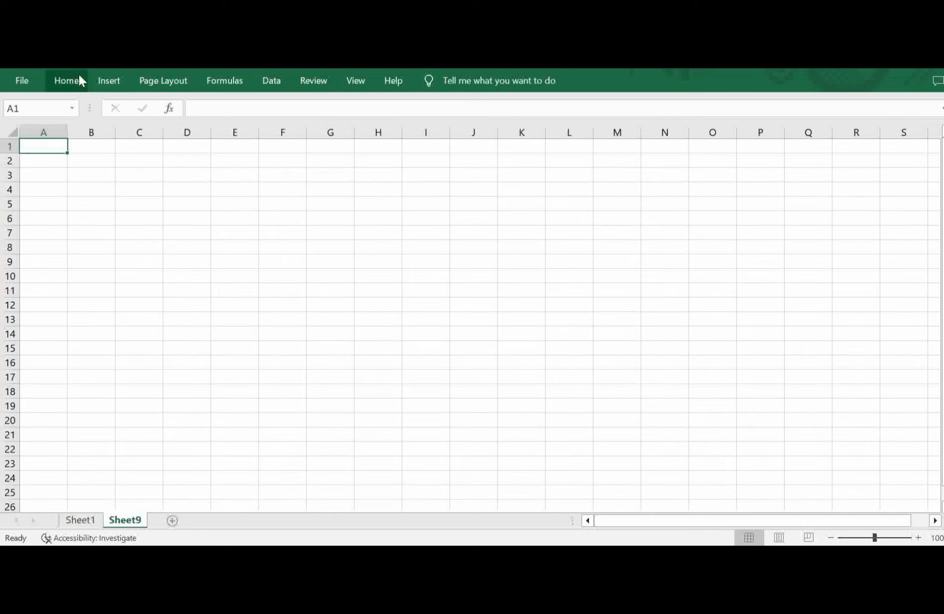
left_click(63, 81)
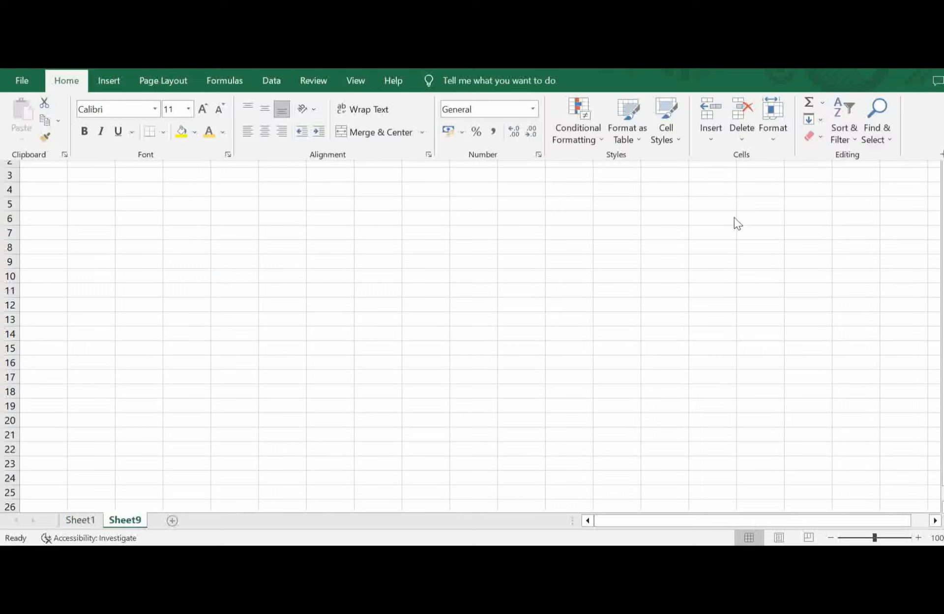
left_click(745, 140)
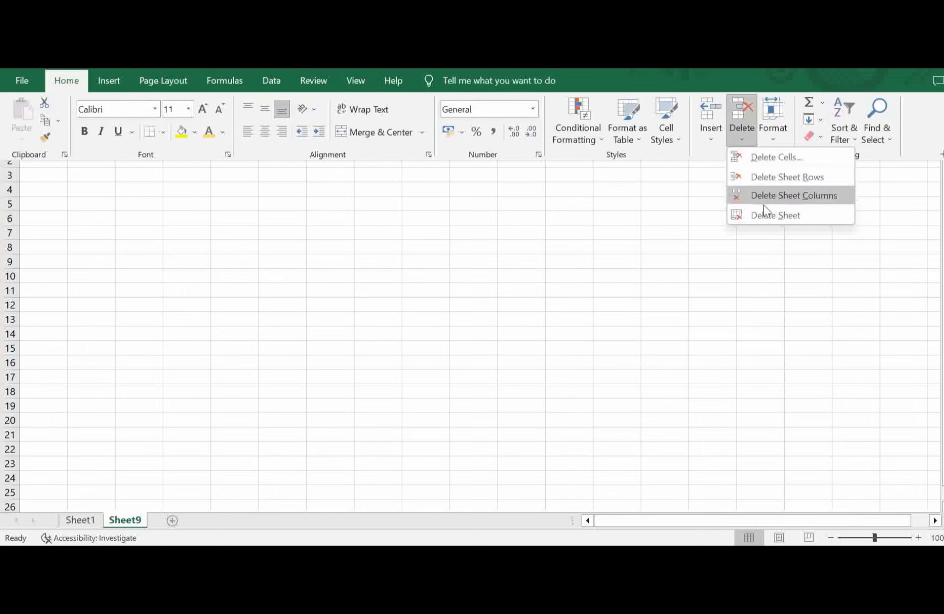
left_click(766, 220)
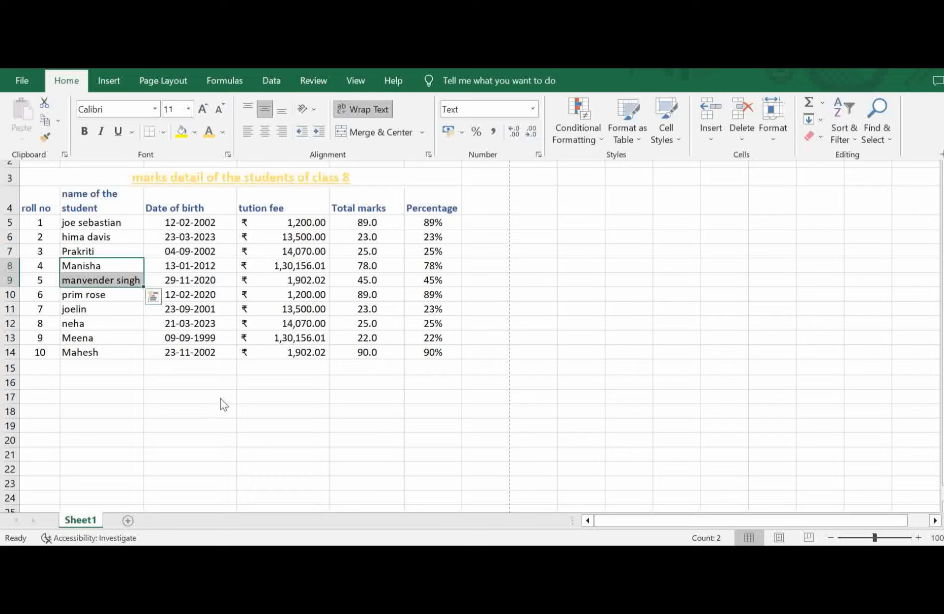
key("ctrl+F1")
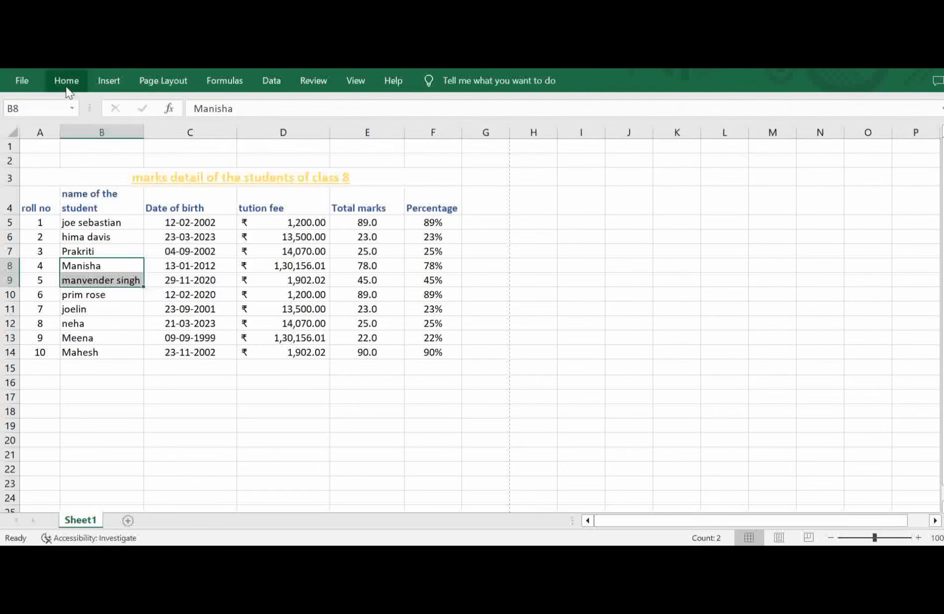
left_click(66, 85)
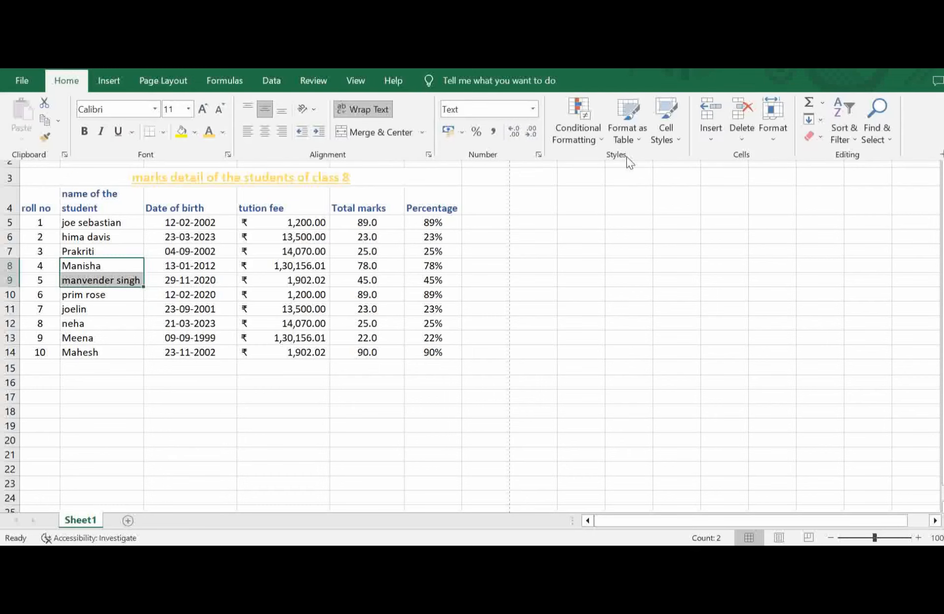
left_click(743, 142)
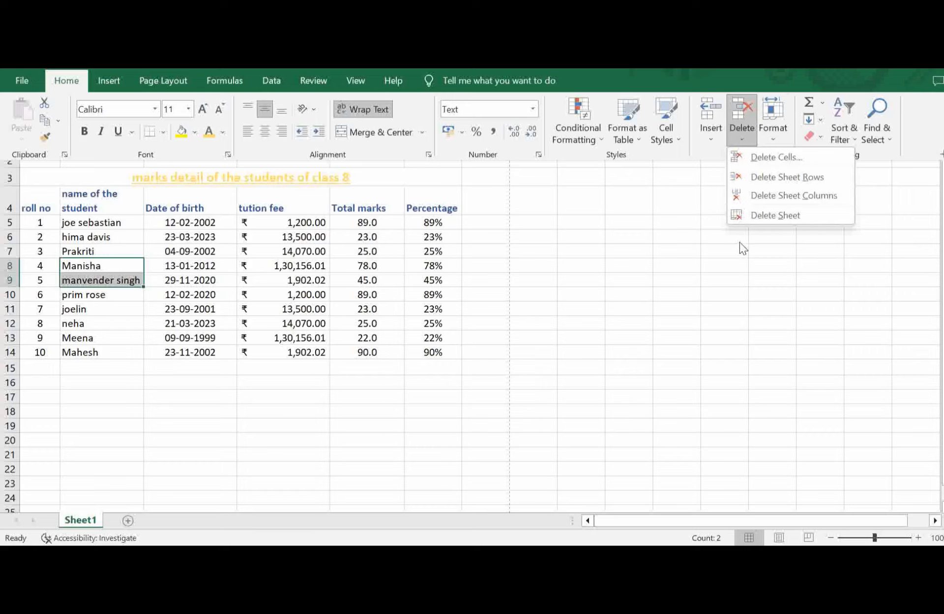
left_click(775, 138)
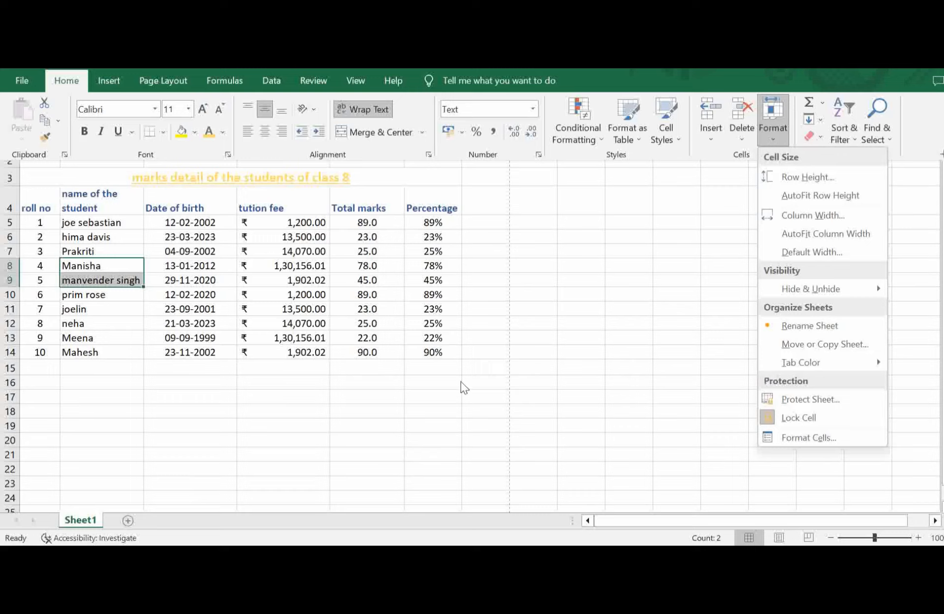
left_click(577, 423)
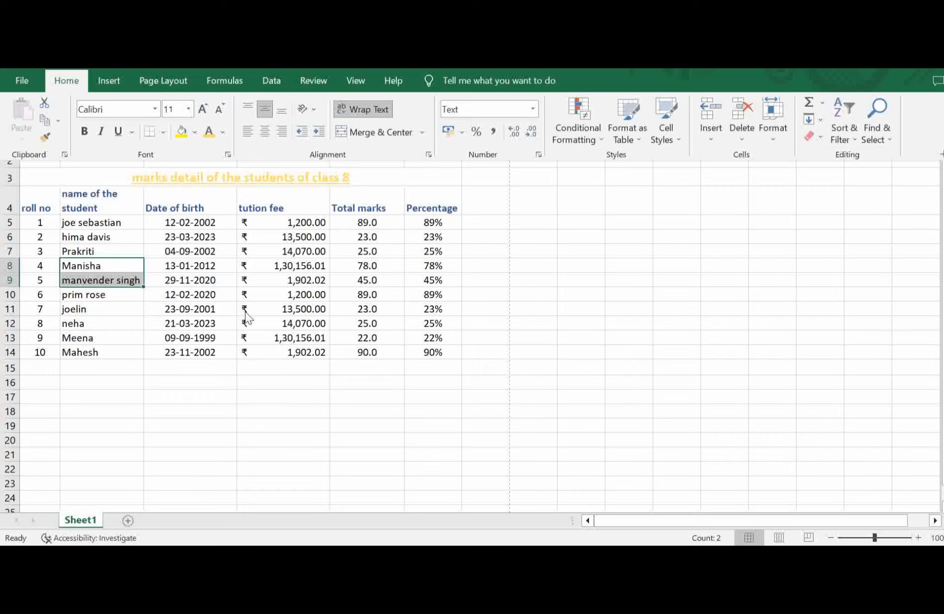
Set the height of row 9 to 67 with the Row Height command, starting from cell C9.
left_click(211, 280)
left_click(208, 278)
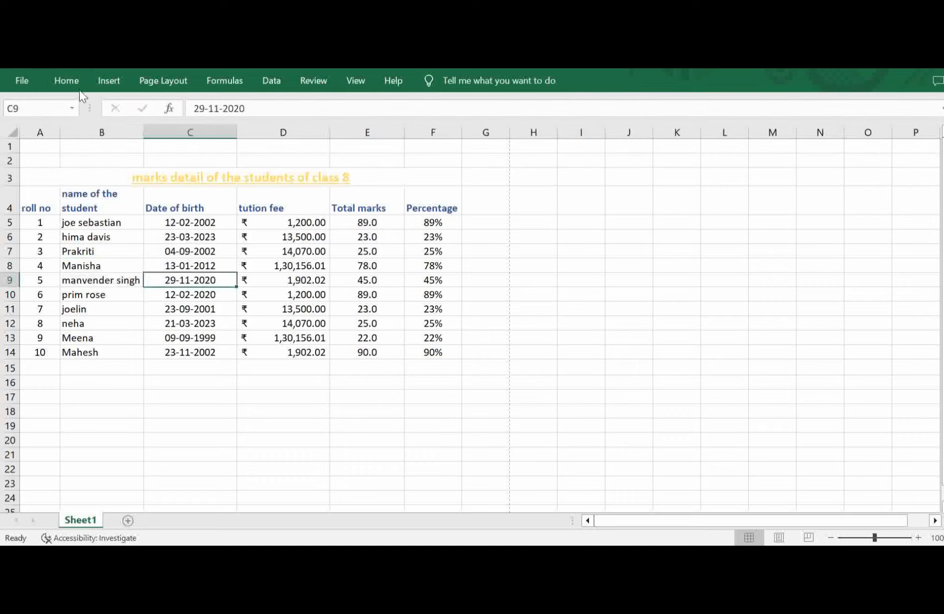
left_click(72, 77)
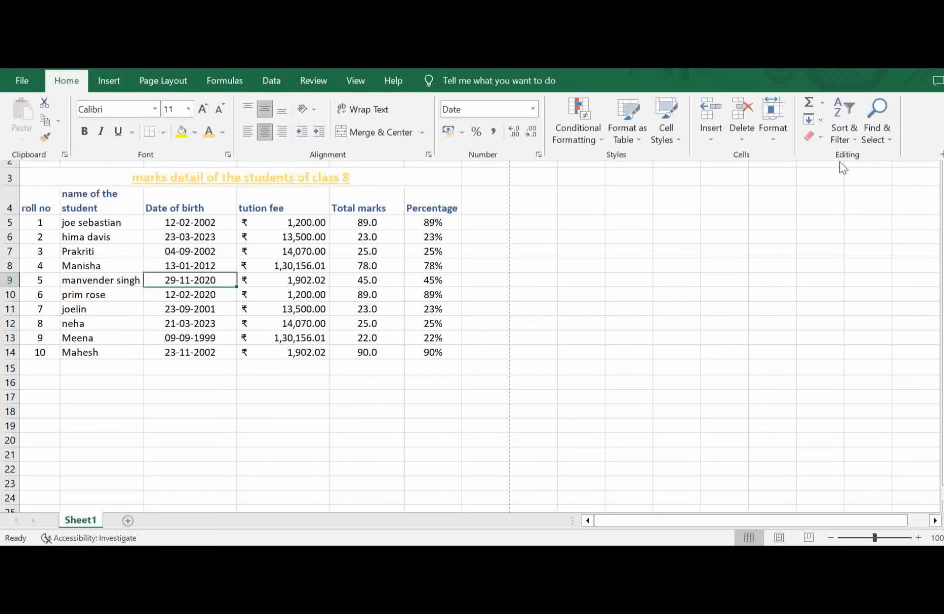
left_click(775, 139)
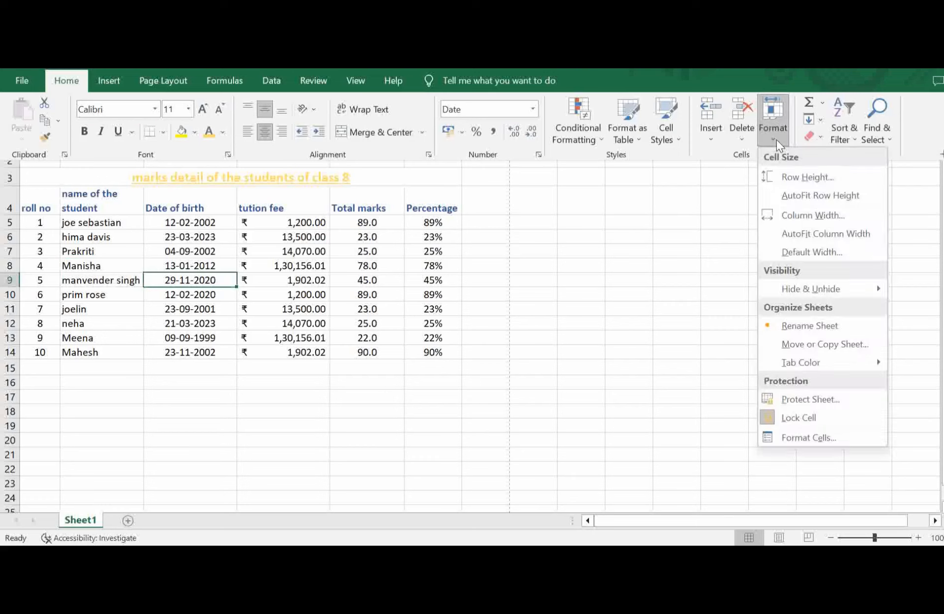
left_click(819, 181)
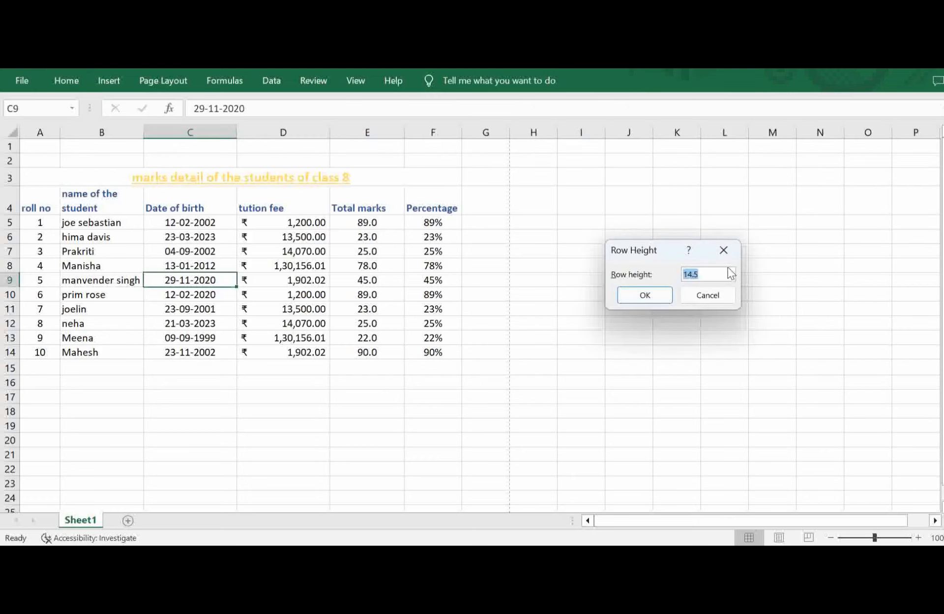
type("67")
left_click(630, 297)
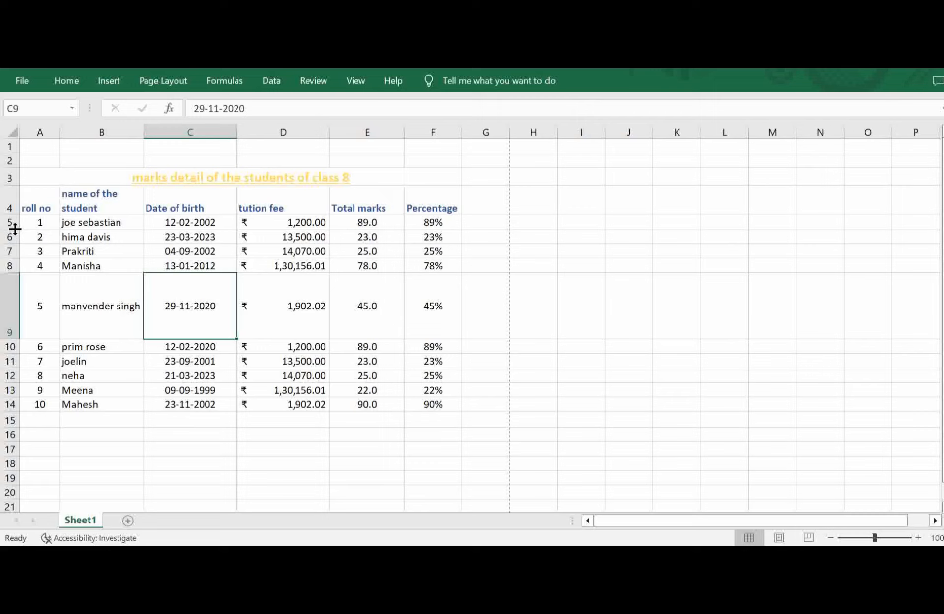
Stretch row 5 by its lower border to a height of about 37.5, and select the row.
left_click_drag(15, 228, 15, 252)
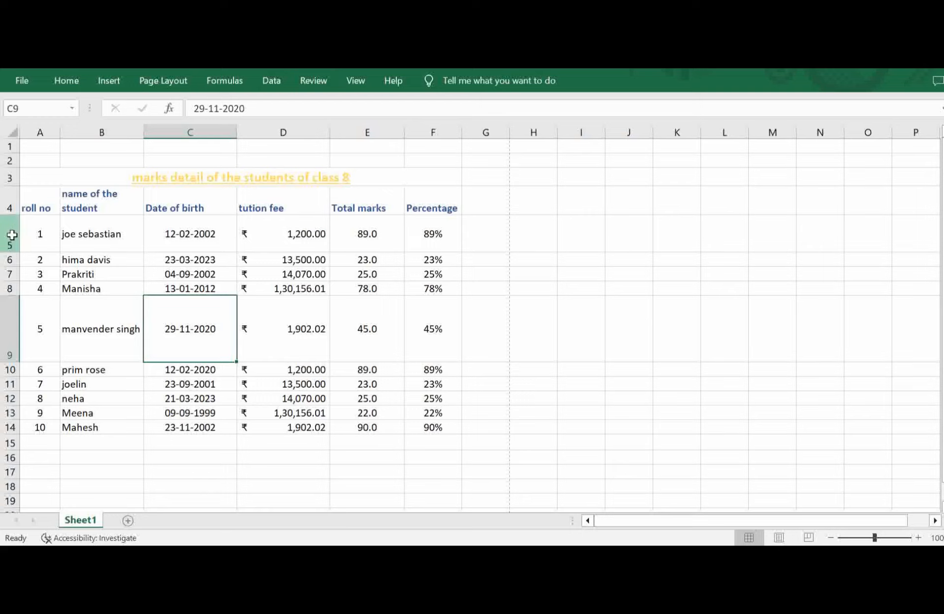
left_click(8, 234)
right_click(12, 235)
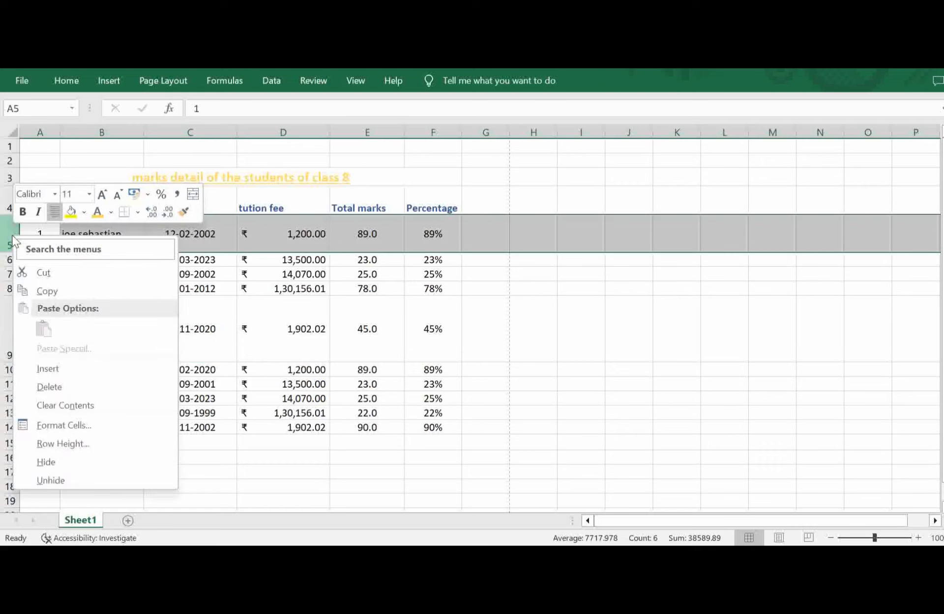
key("Escape")
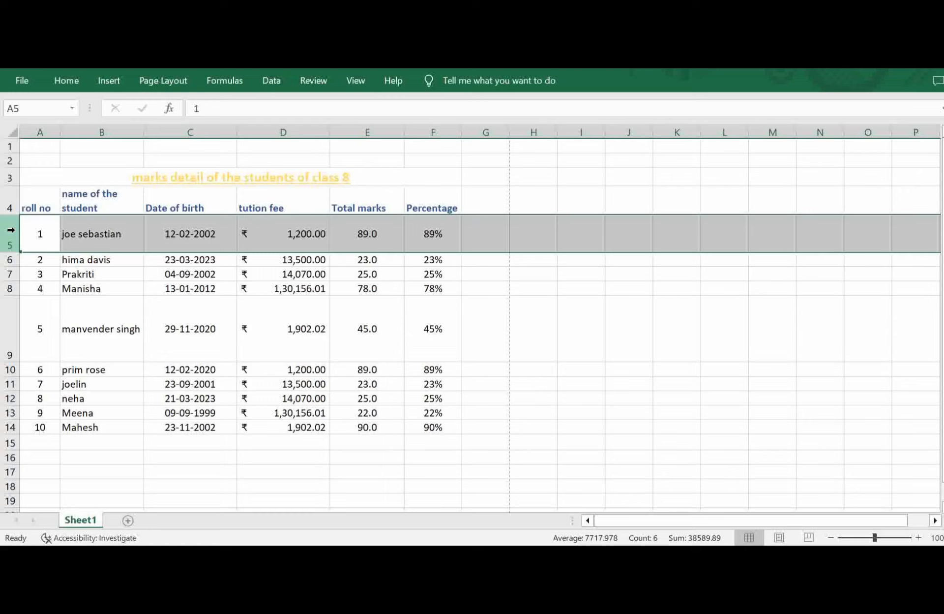
Set the height of the selected row 5 to 56.
right_click(11, 230)
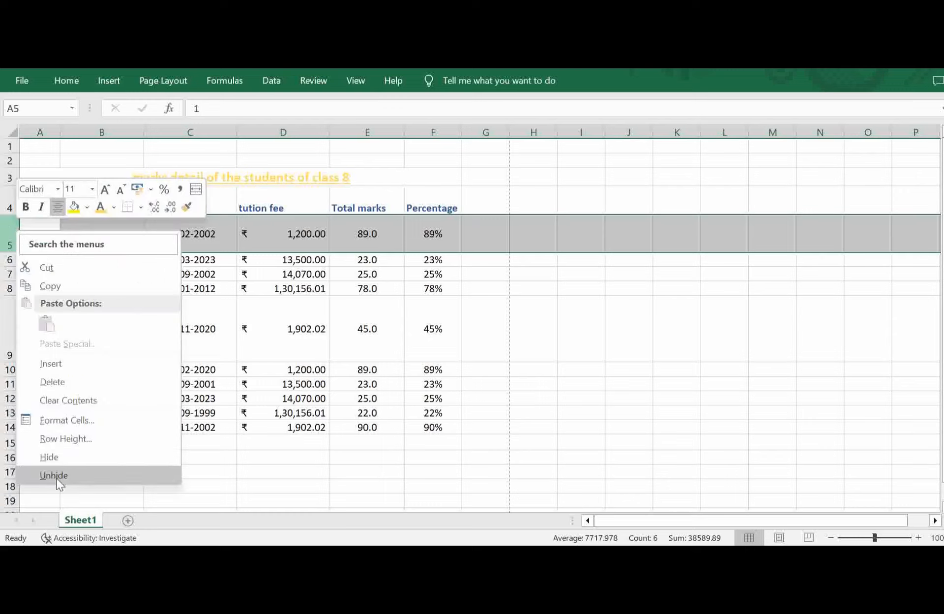
left_click(69, 442)
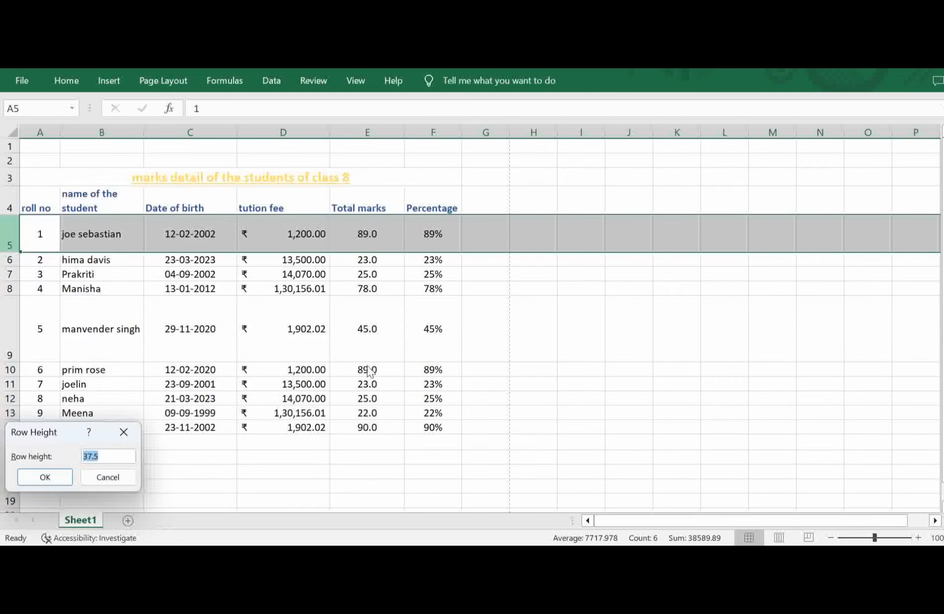
type("56")
key("Return")
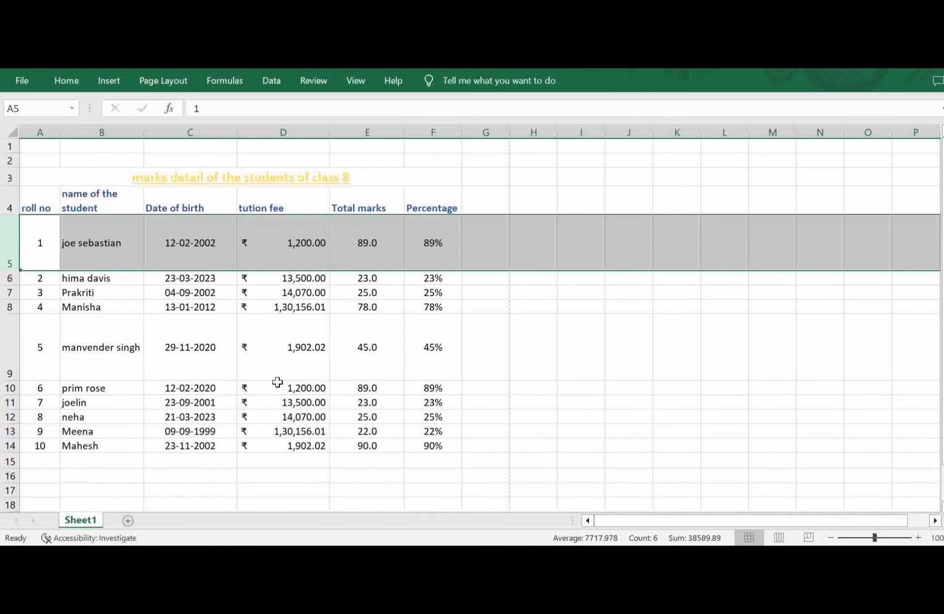
Change the height of row 5 to 89 with the Row Height formatting command.
left_click(70, 85)
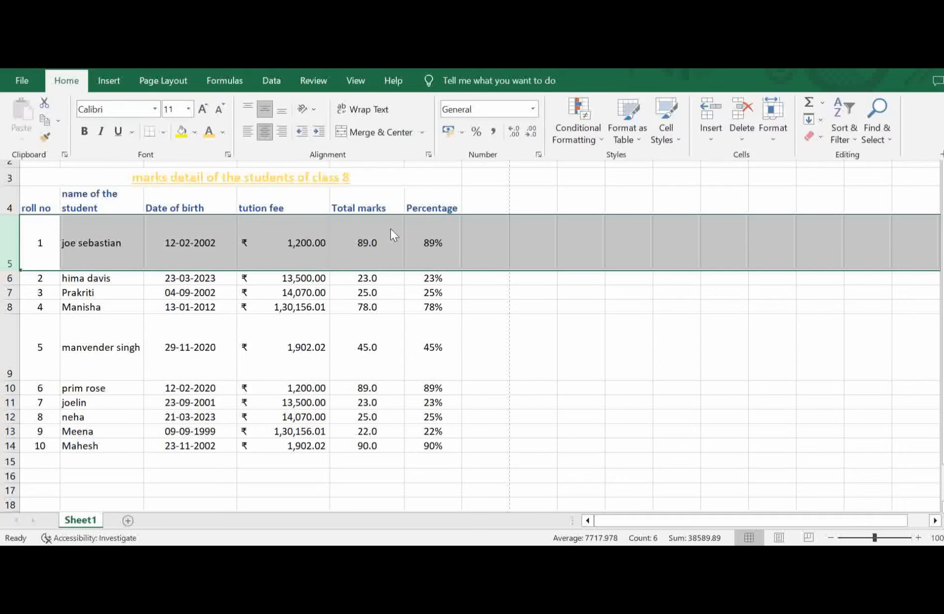
left_click(773, 138)
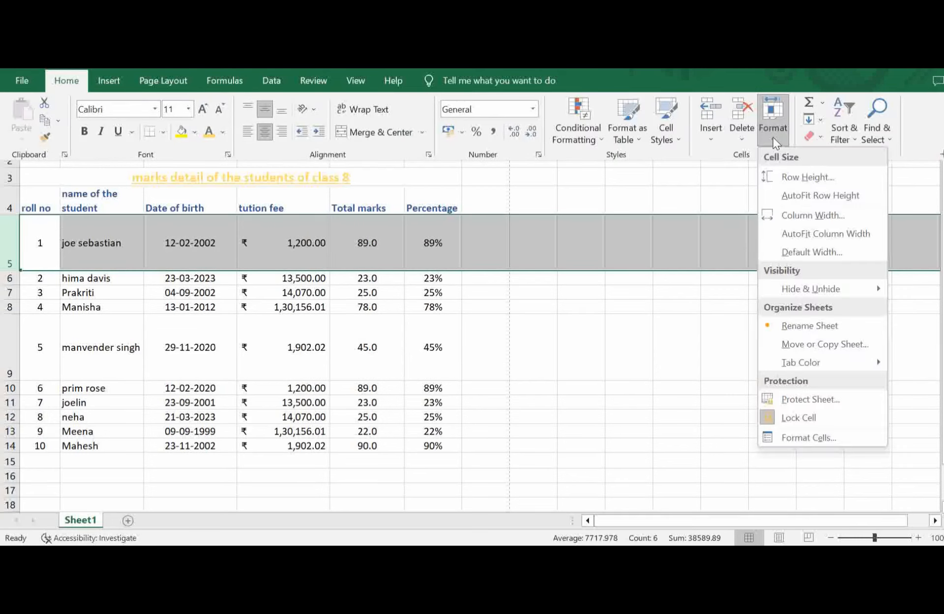
left_click(831, 180)
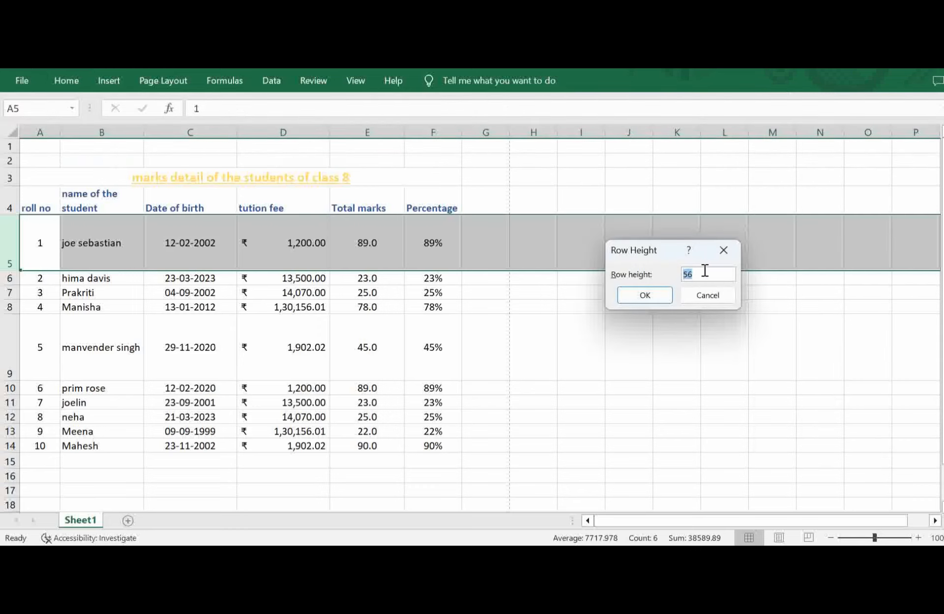
type("89")
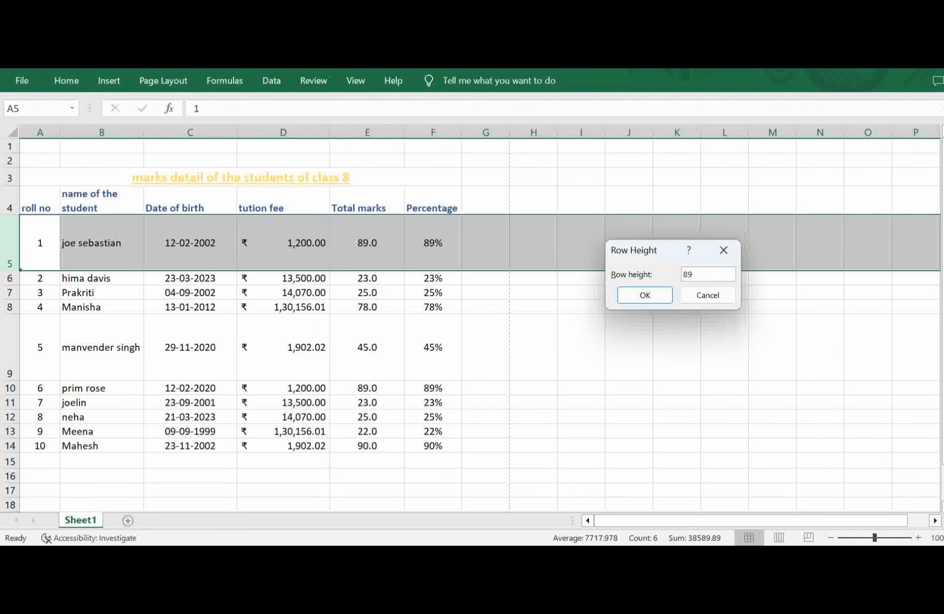
left_click(638, 297)
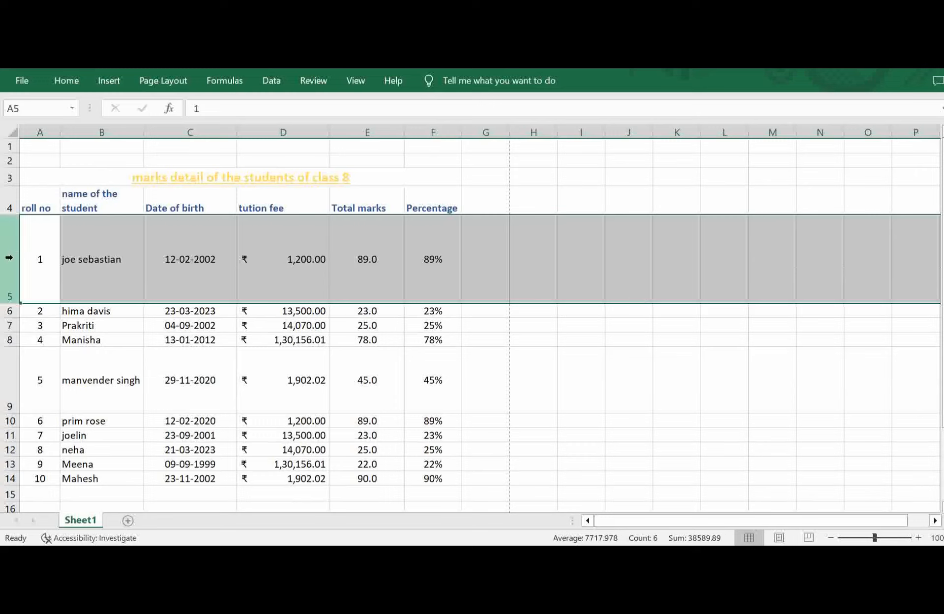
Fit the height of row 5 to its contents with AutoFit Row Height, starting from cell B5.
left_click(15, 304)
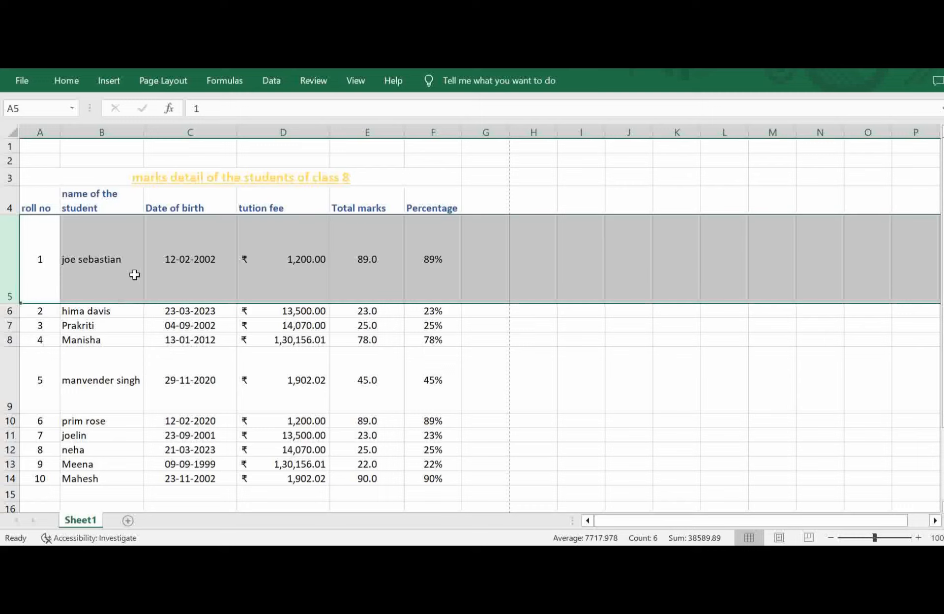
left_click(30, 293)
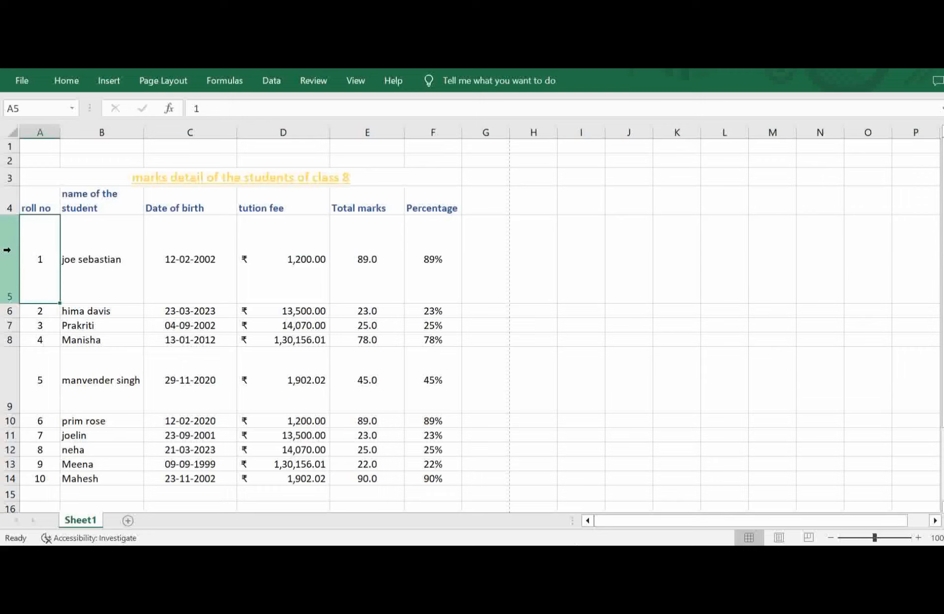
left_click(95, 264)
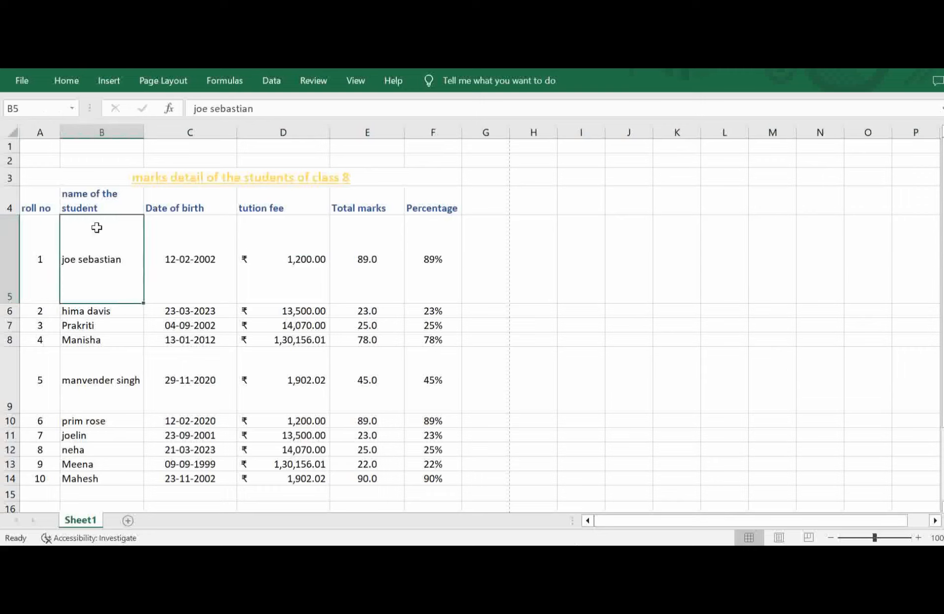
left_click(75, 84)
left_click(767, 138)
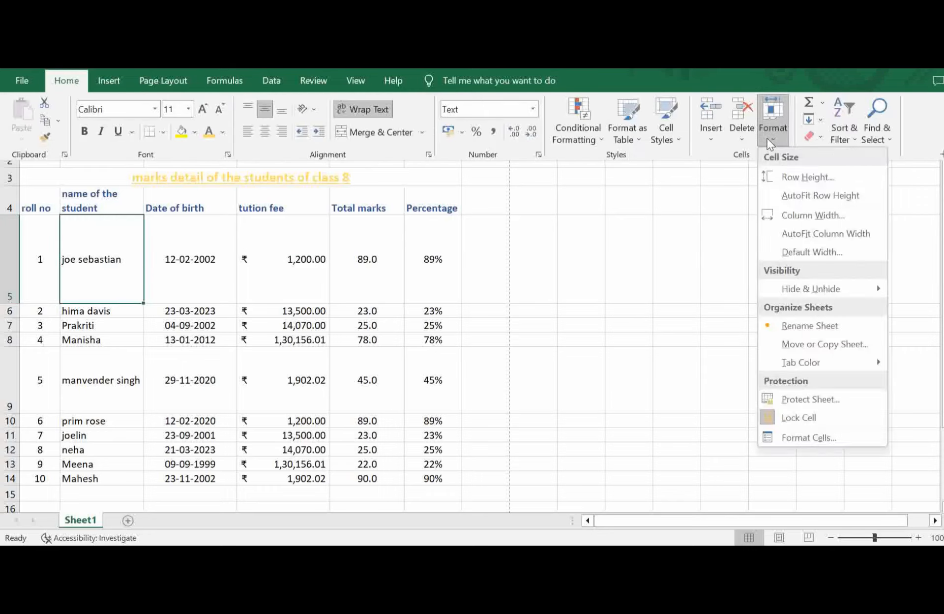
left_click(819, 202)
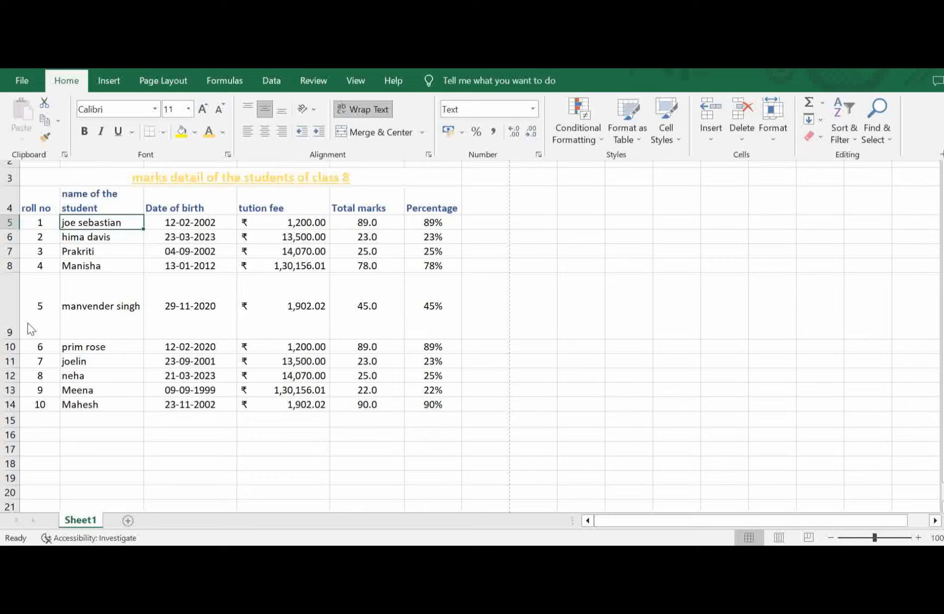
key("ctrl+F1")
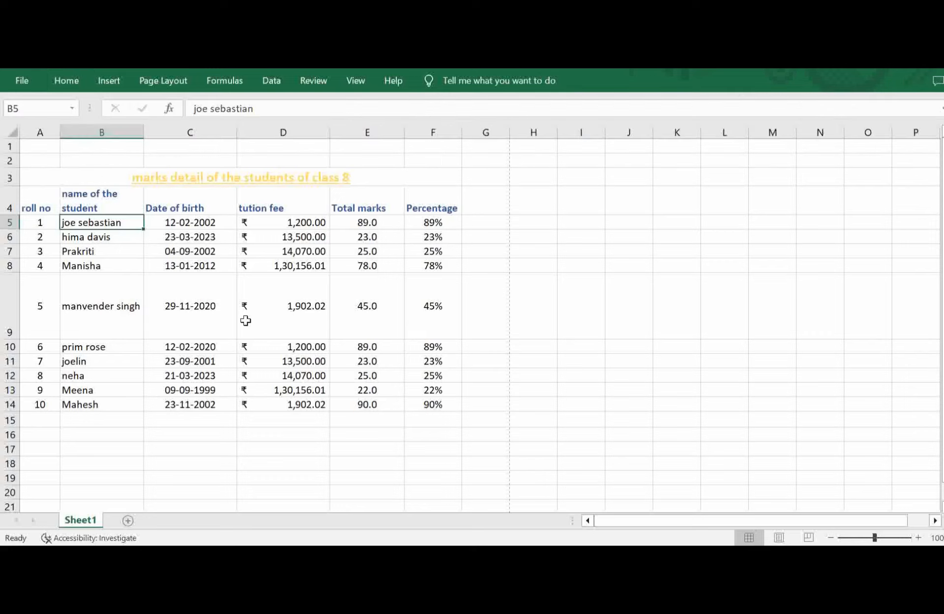
Fit the height of the oversized row 9 to its contents from its lower border, with cell D9 selected.
left_click(246, 320)
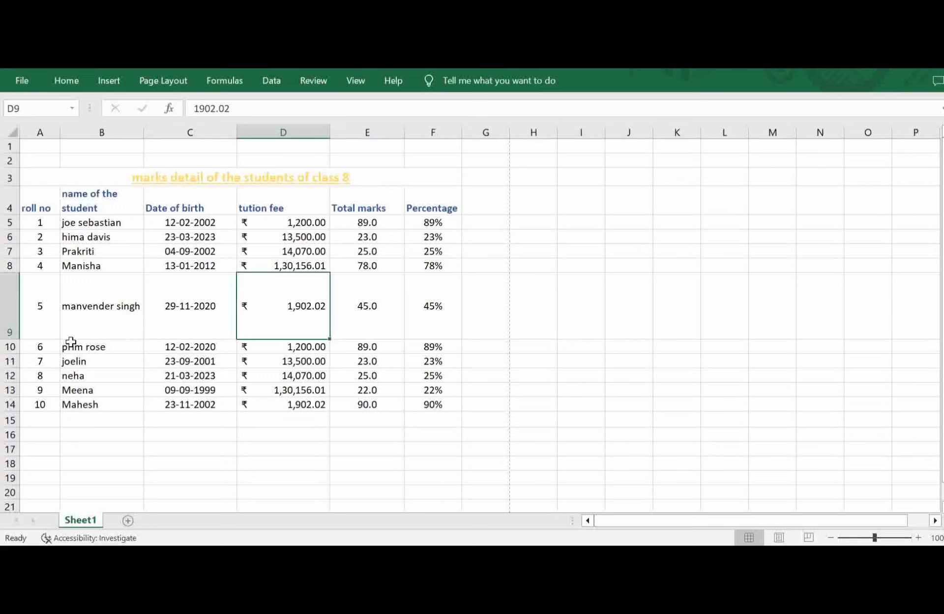
double_click(14, 338)
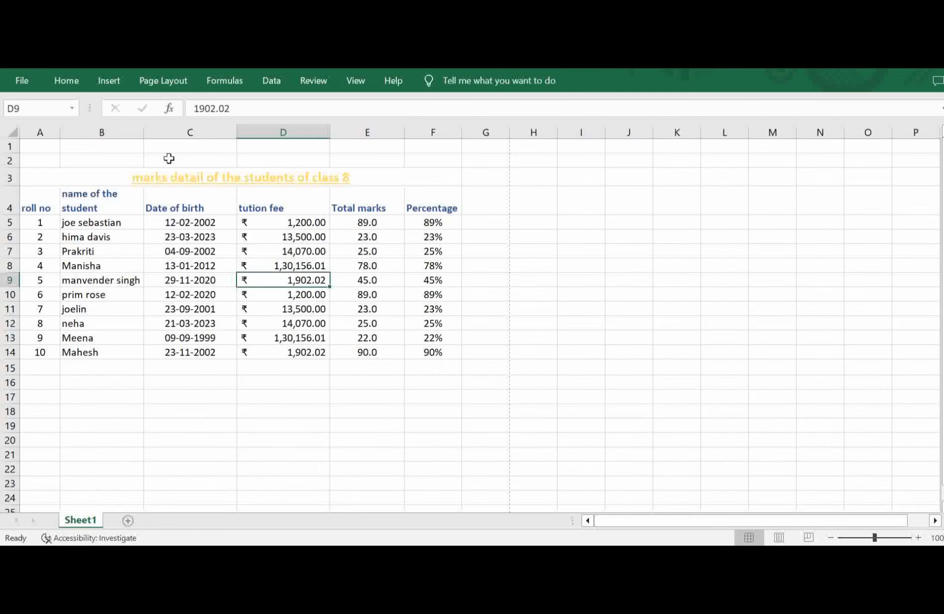
Set the width of the tution fee column D to 67 with the Column Width formatting command.
left_click(75, 84)
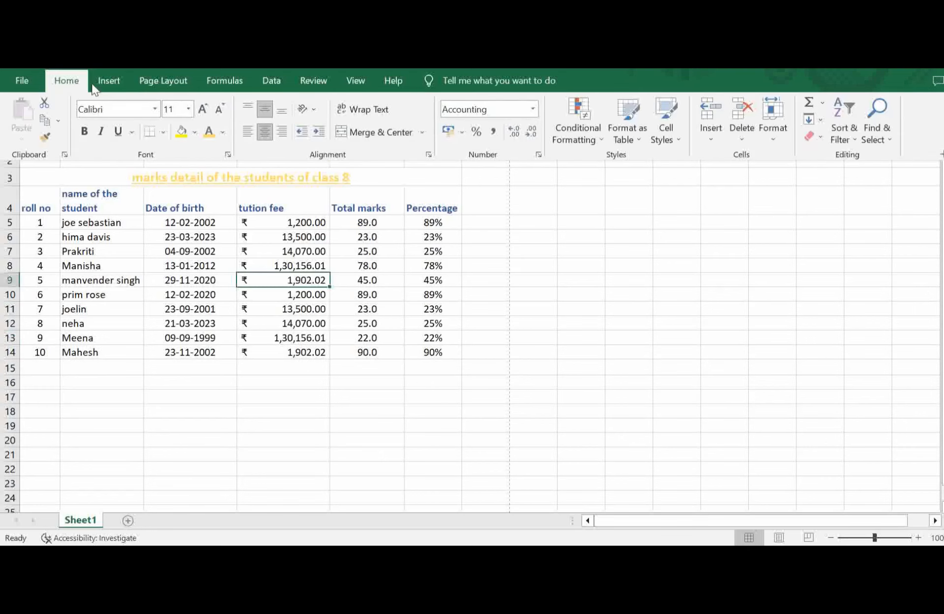
left_click(781, 143)
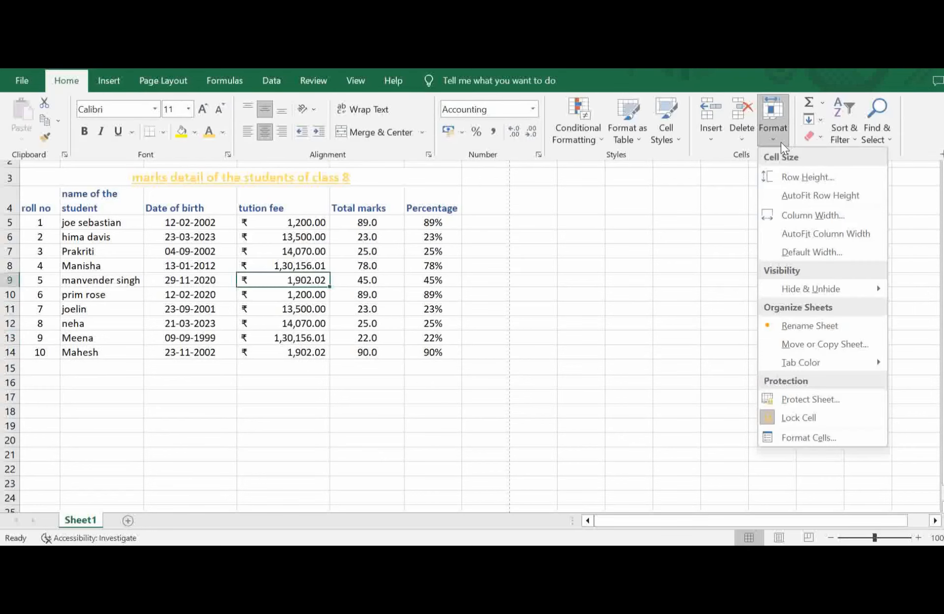
left_click(824, 221)
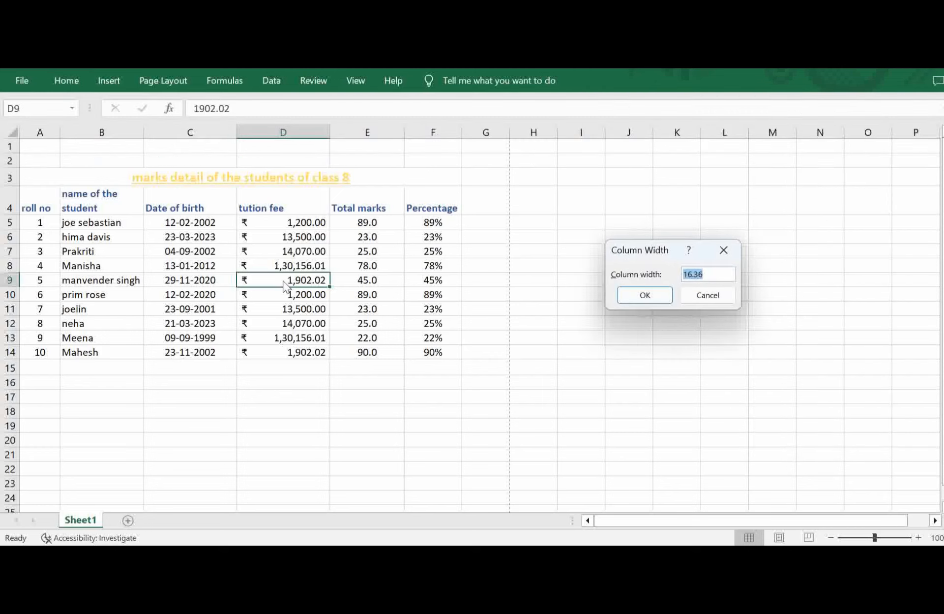
type("67")
left_click(651, 298)
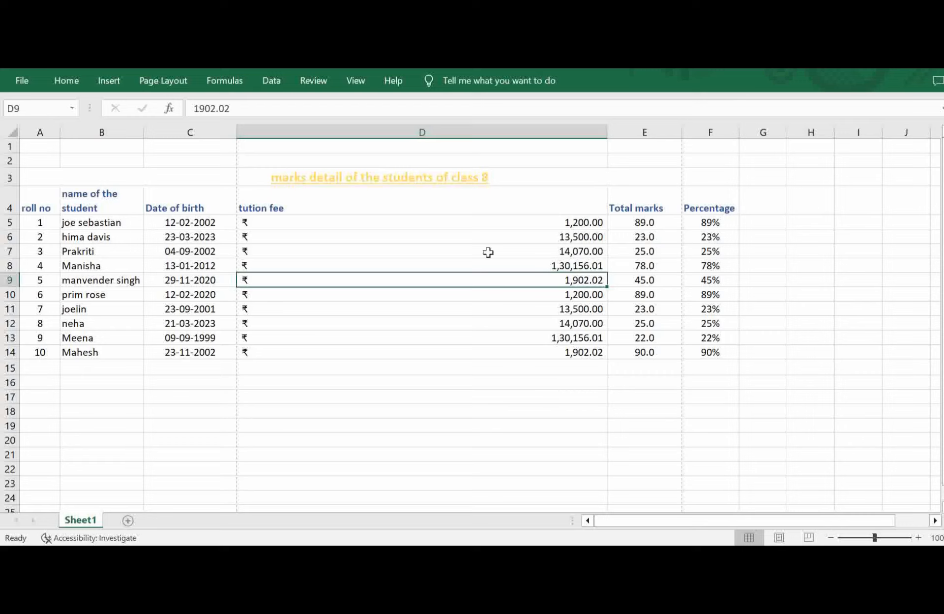
Apply AutoFit Column Width from cell D9, and refit column D to its longest entry from its border.
left_click(66, 78)
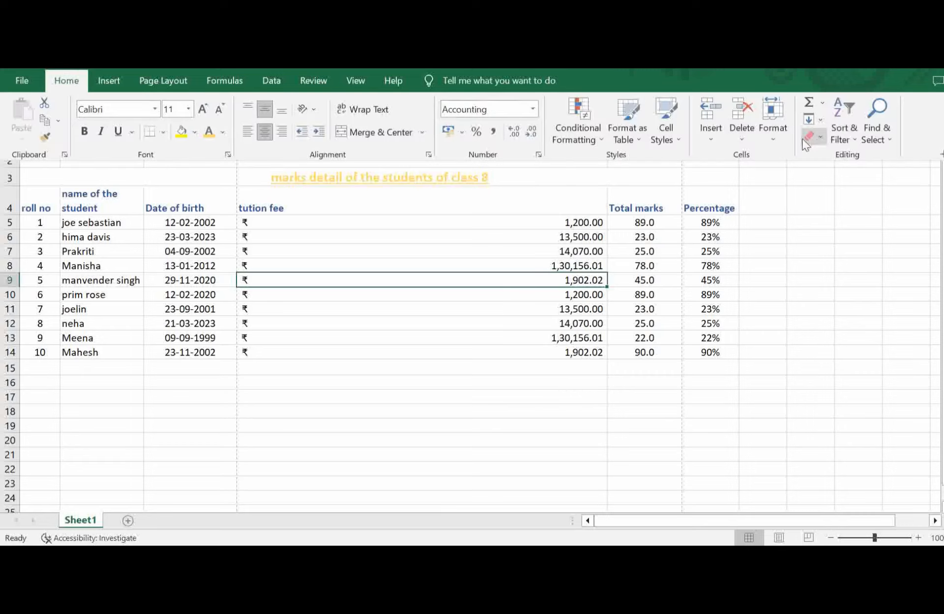
left_click(780, 143)
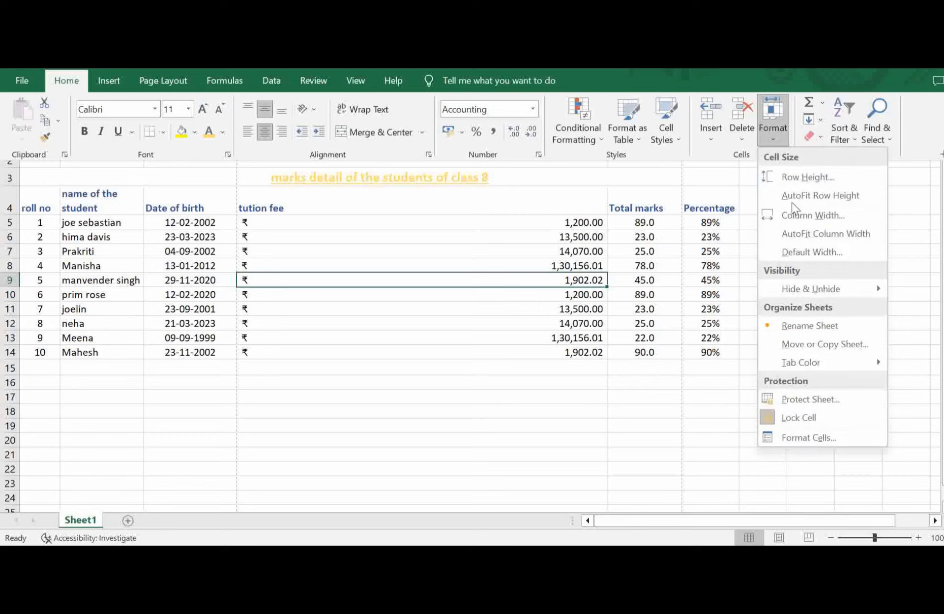
left_click(848, 237)
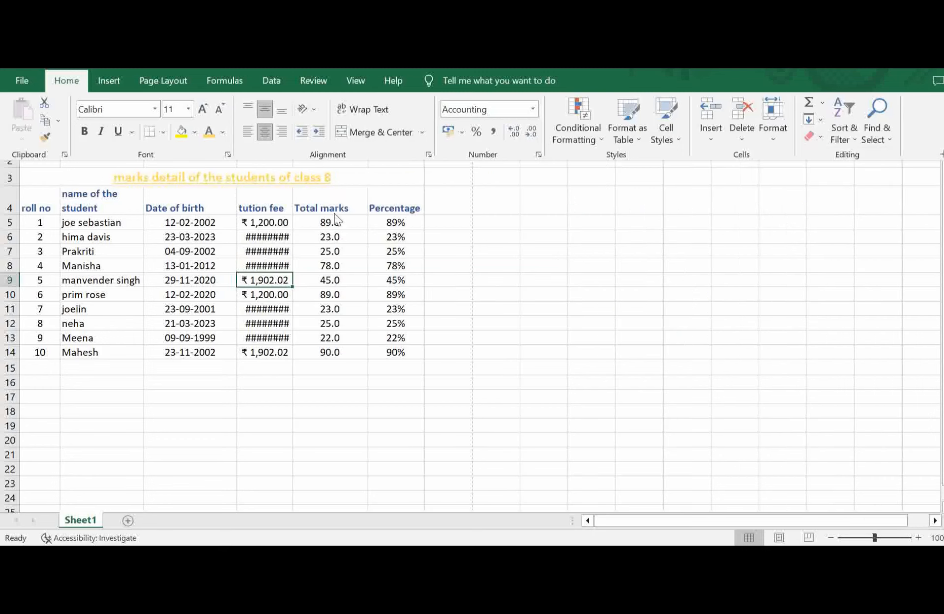
left_click(422, 282)
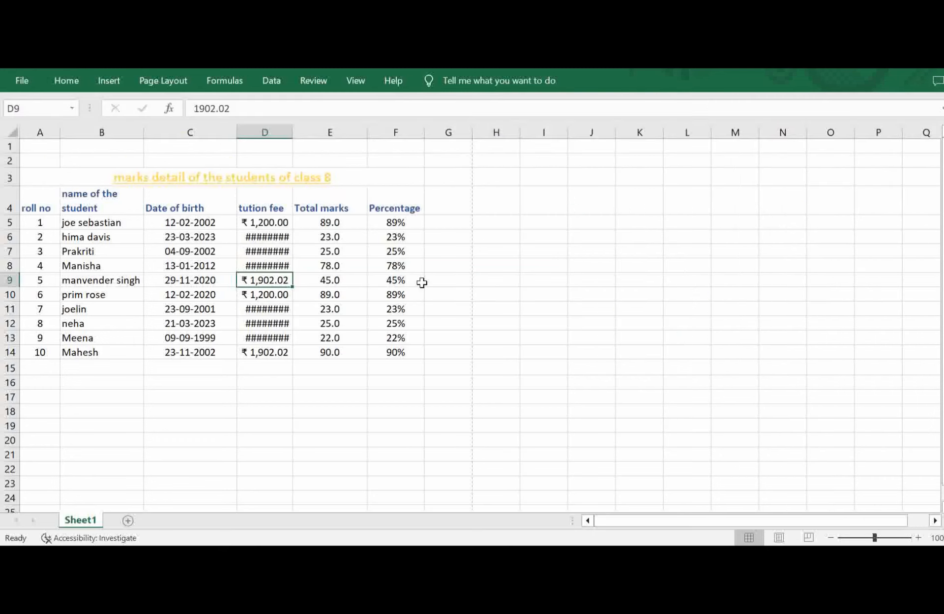
left_click_drag(292, 134, 292, 134)
double_click(292, 133)
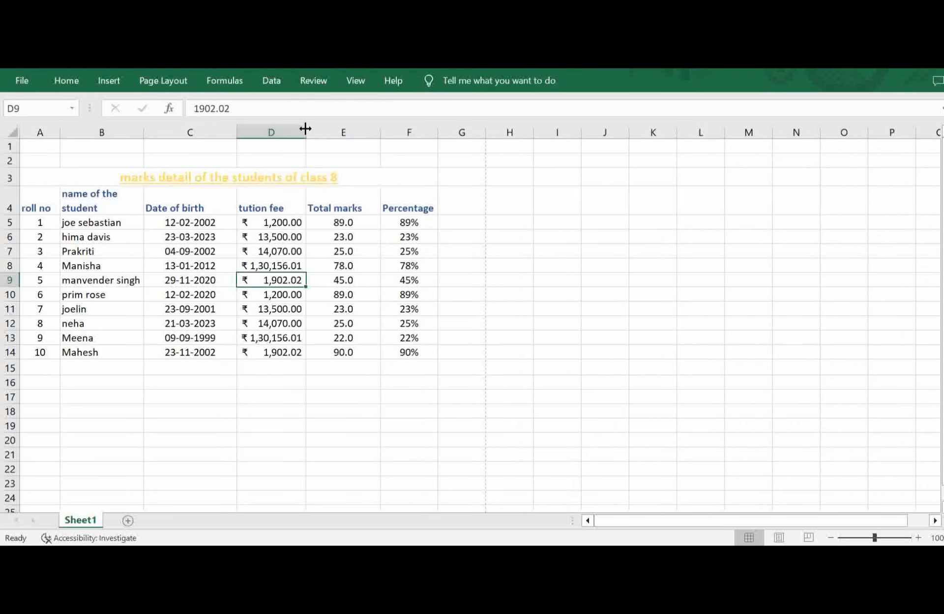
Resize column D by its border, narrower and then wide enough for the fees, and refit its width to the contents.
left_click_drag(306, 129, 277, 133)
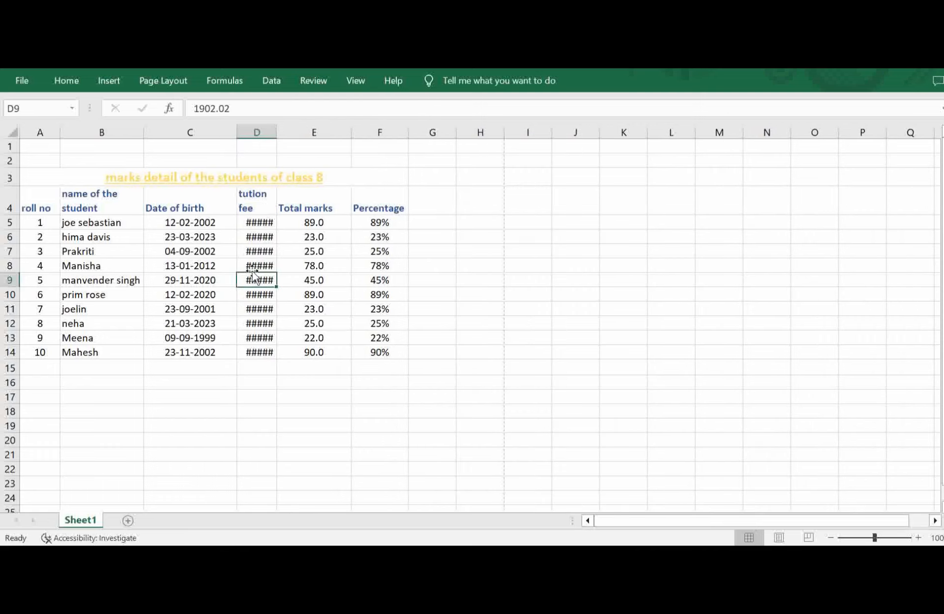
mouse_move(253, 274)
left_click_drag(275, 130, 307, 128)
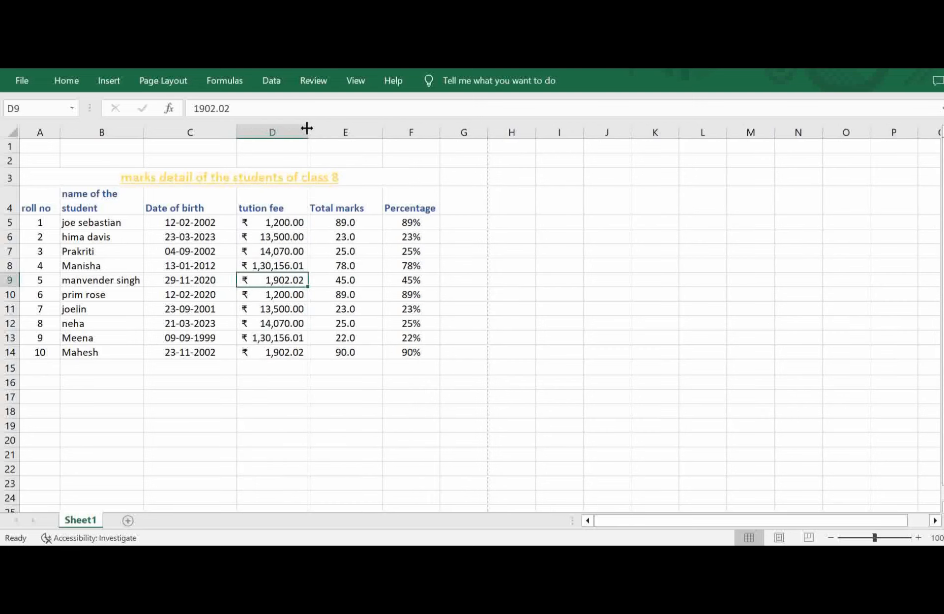
double_click(307, 128)
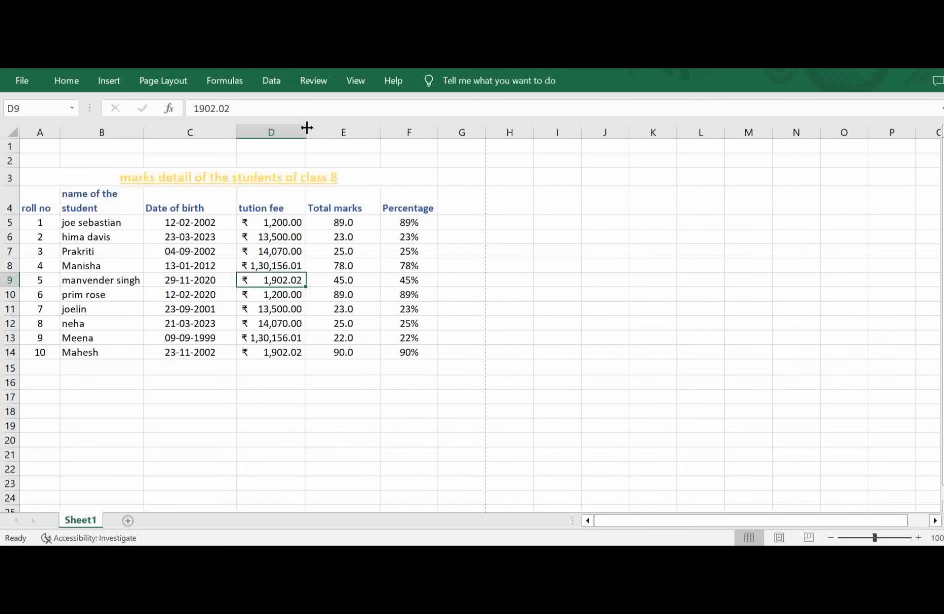